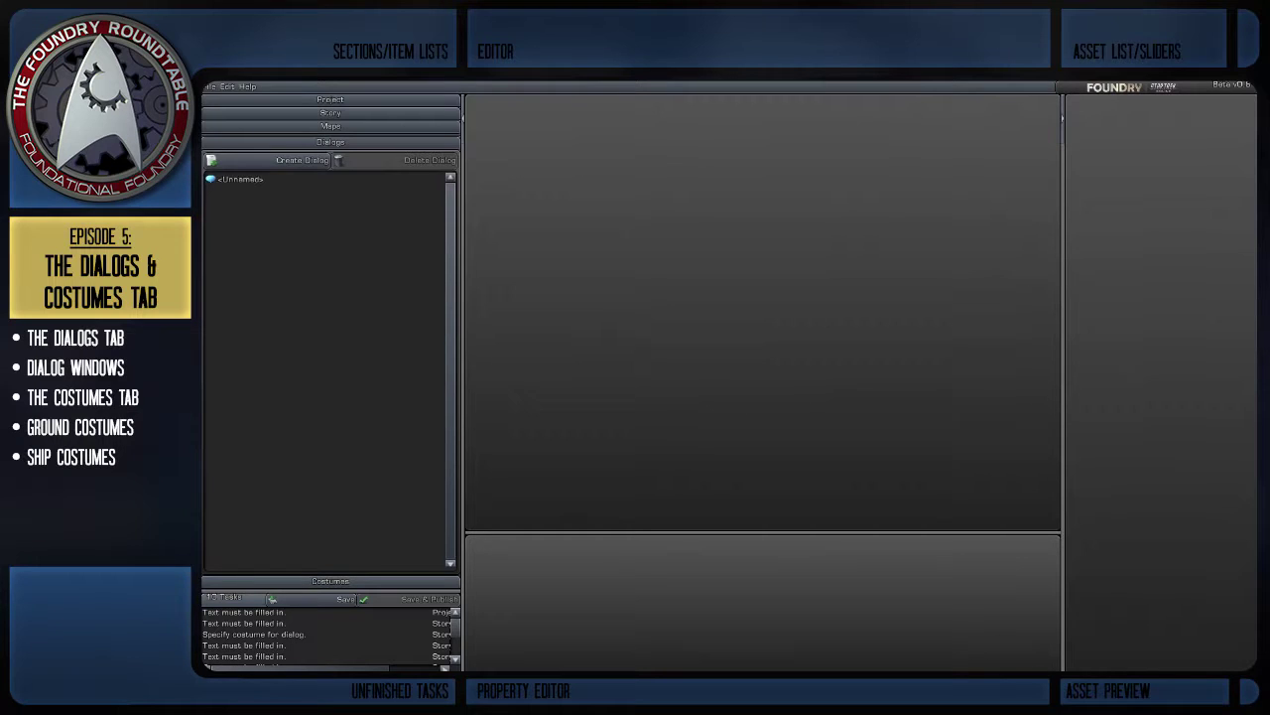
Step: Place a Popup Dialog in the story directly after the Interact With Object task on My Outdoor Map
{"action": "left_click", "coordinate": [341, 178]}
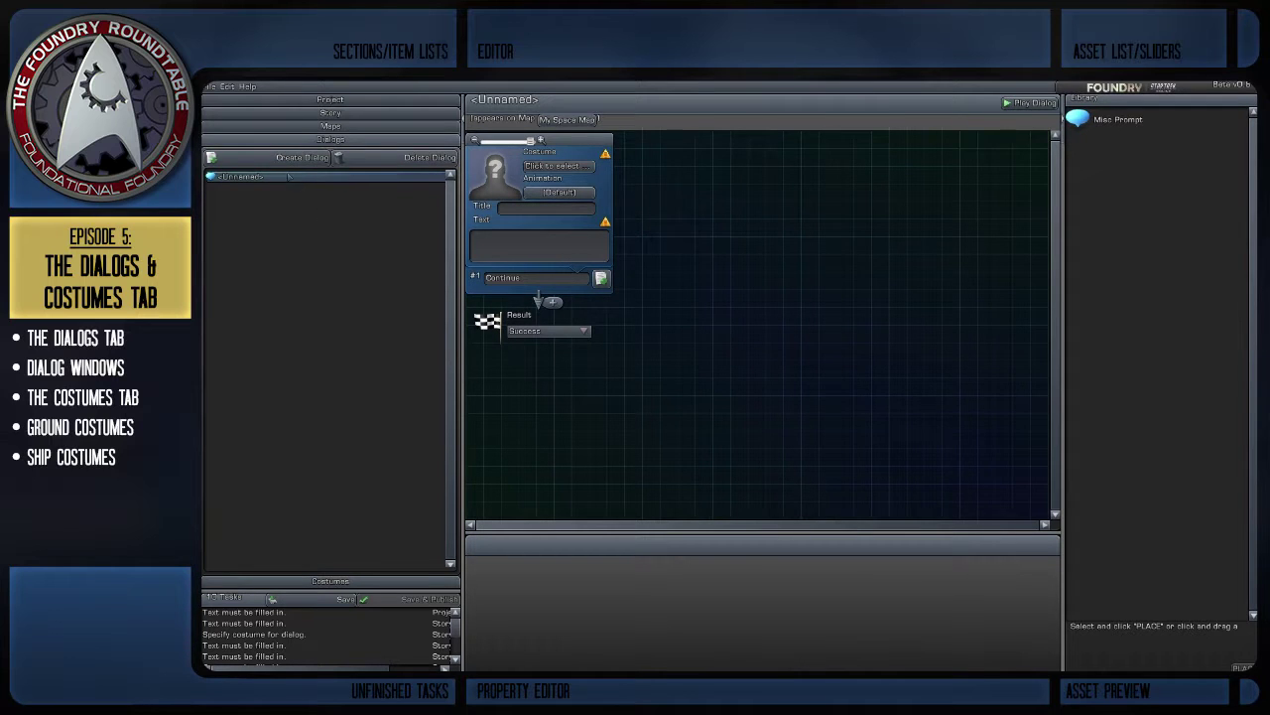
{"action": "left_click", "coordinate": [333, 127]}
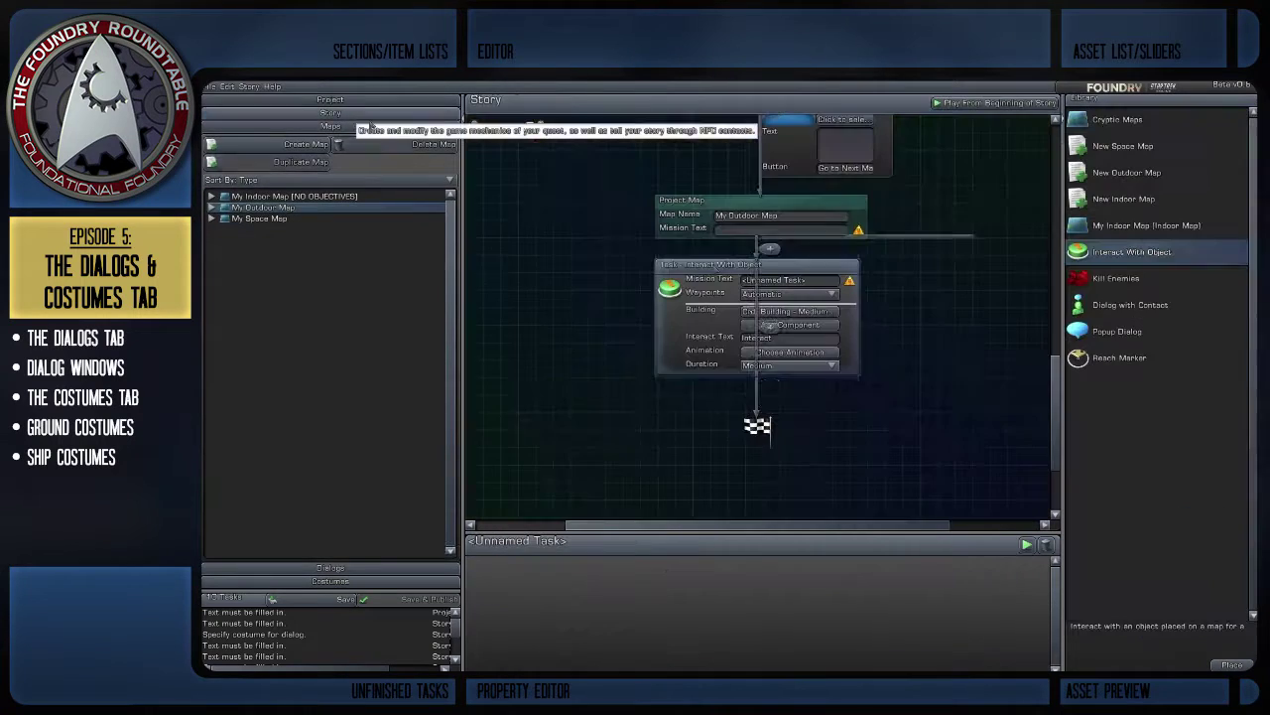
{"action": "left_click", "coordinate": [370, 122]}
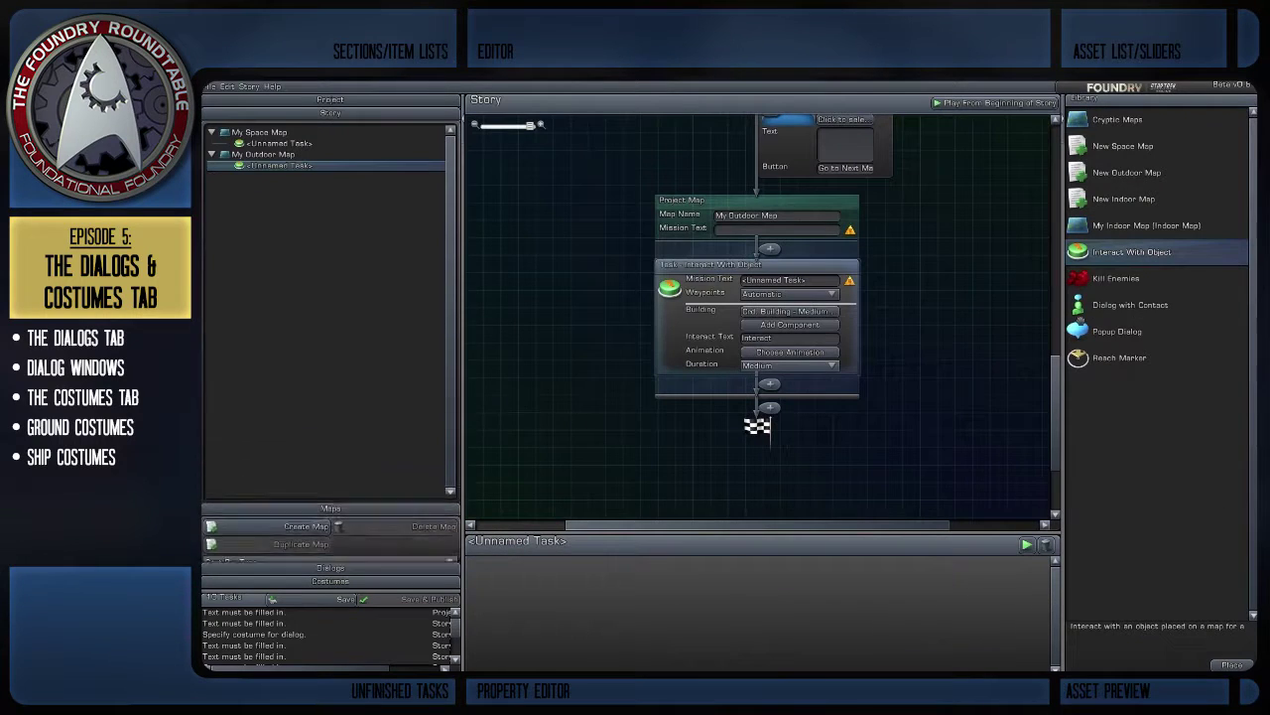
{"action": "left_click_drag", "start_coordinate": [1113, 332], "coordinate": [851, 383]}
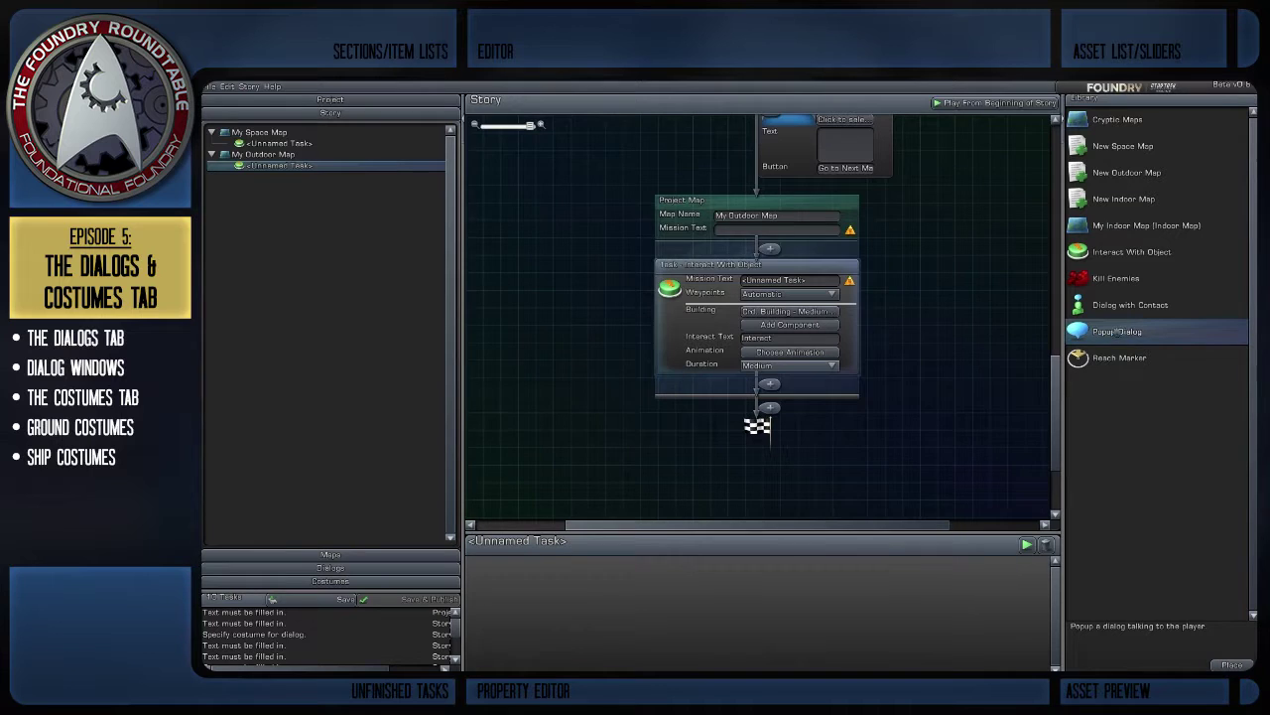
{"action": "left_click_drag", "start_coordinate": [1081, 332], "coordinate": [799, 383]}
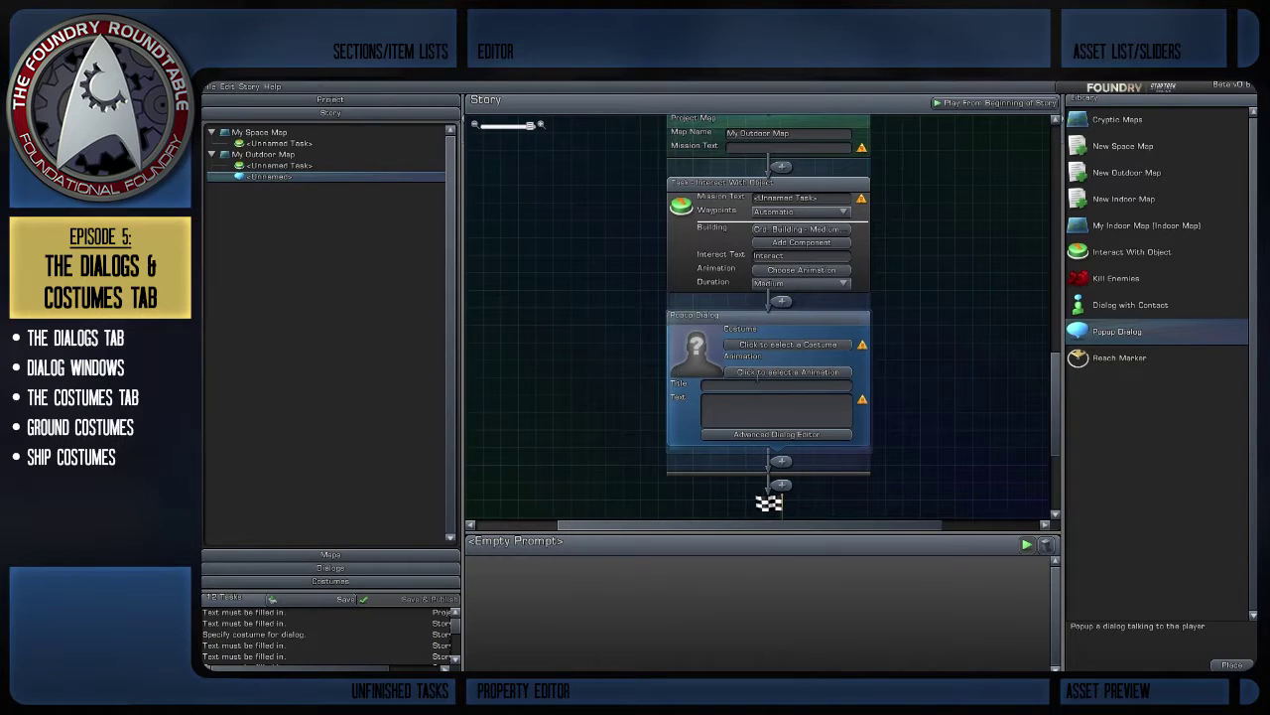
Step: Open the new popup dialog in the Advanced Dialog Editor and title it "My Dialog"
{"action": "left_click", "coordinate": [764, 408]}
{"action": "left_click", "coordinate": [740, 387]}
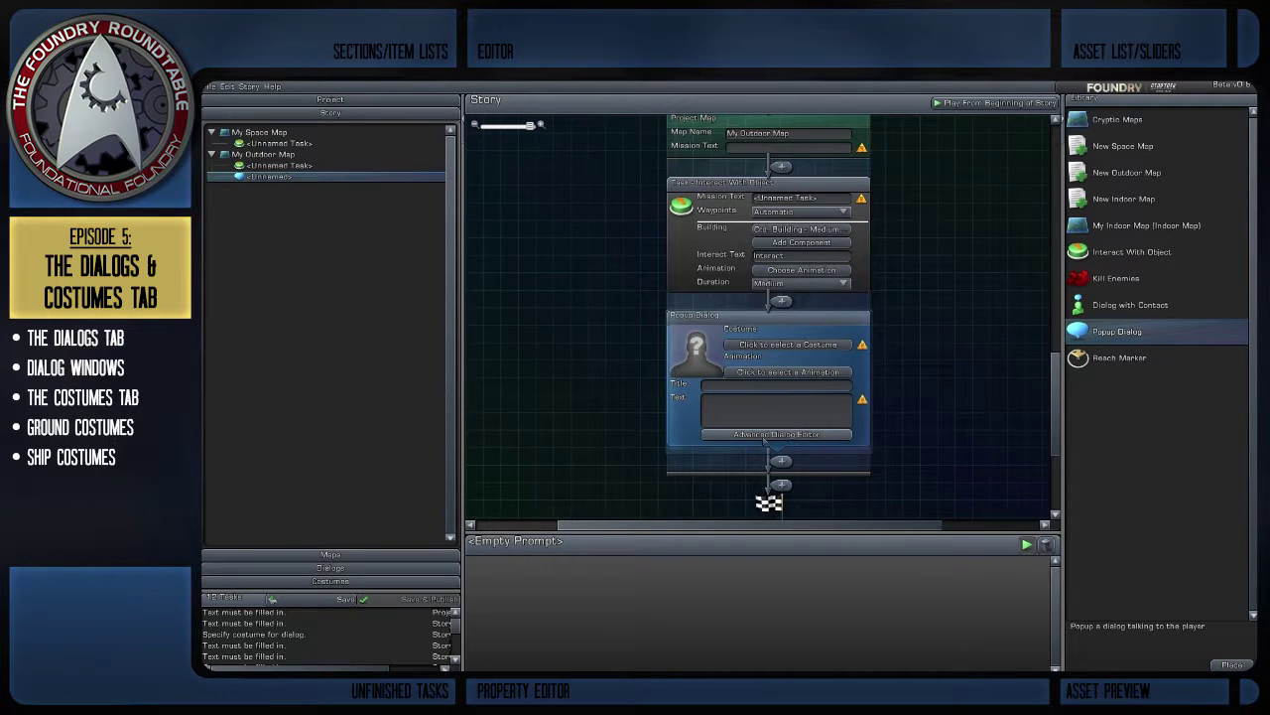
{"action": "left_click", "coordinate": [776, 434]}
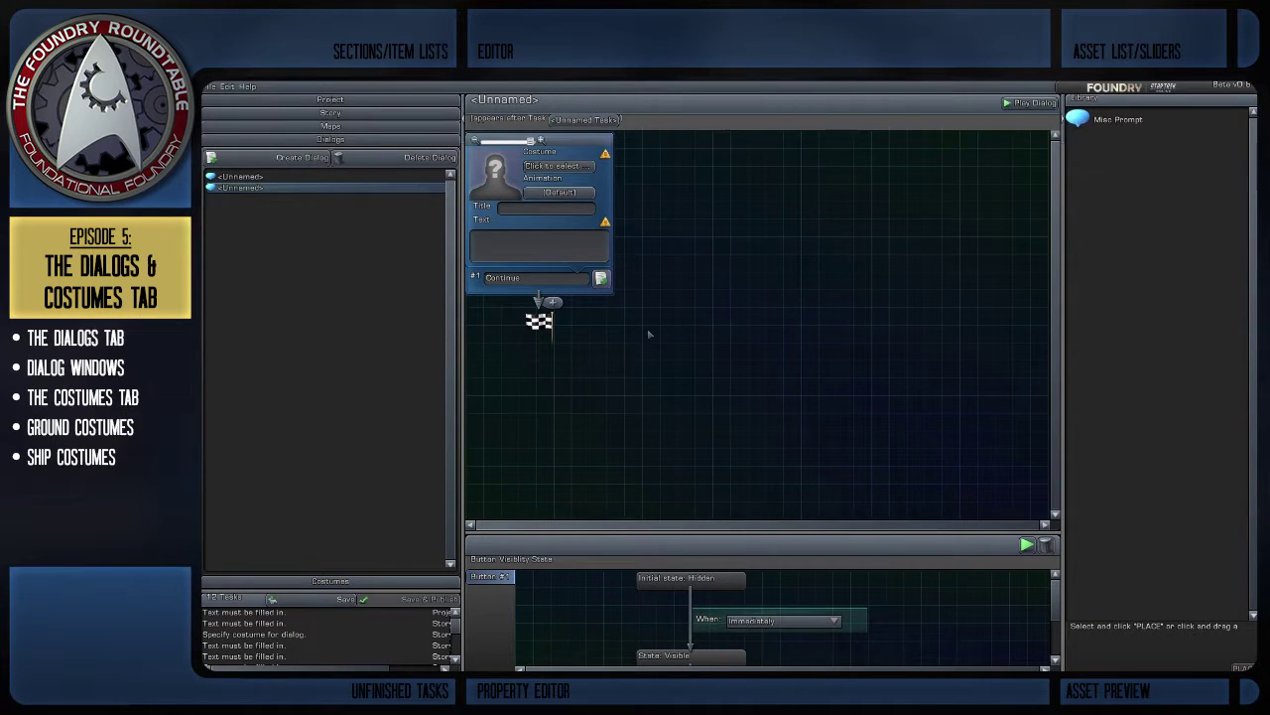
{"action": "left_click", "coordinate": [531, 208]}
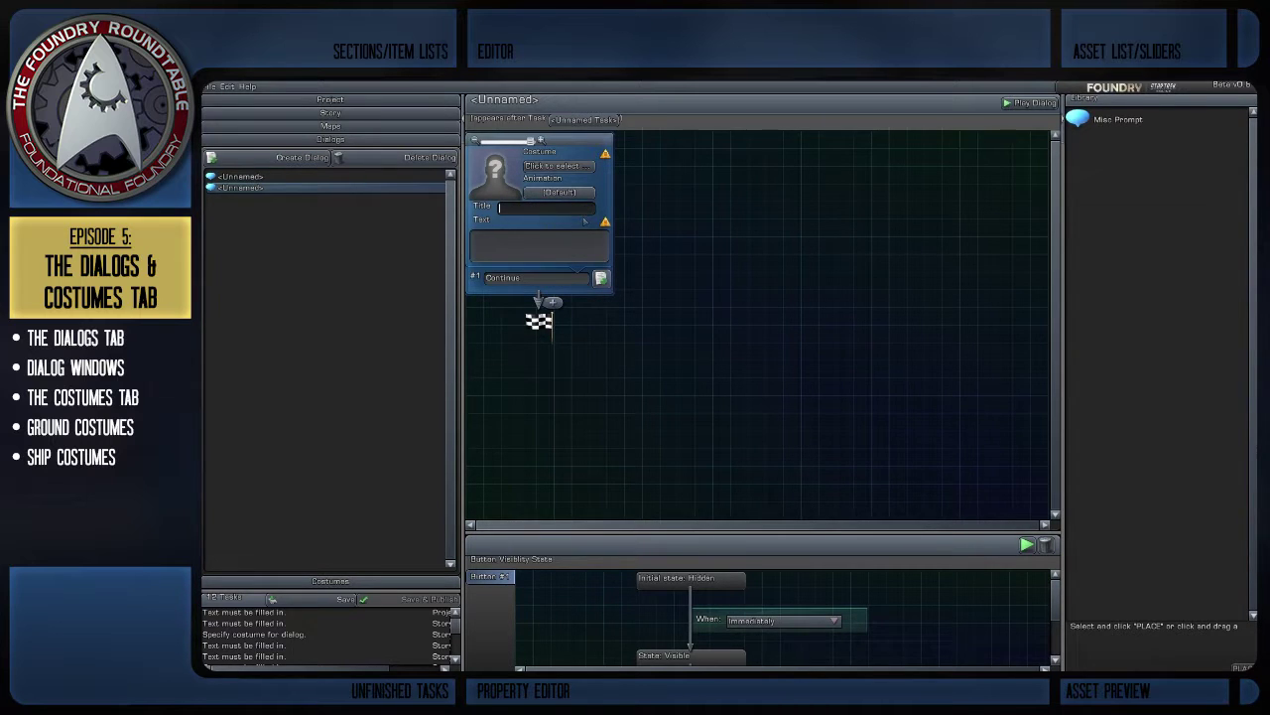
{"action": "type", "text": "My Dialog"}
Step: Set the dialog's costume to Academy Cadet 3
{"action": "left_click", "coordinate": [563, 169]}
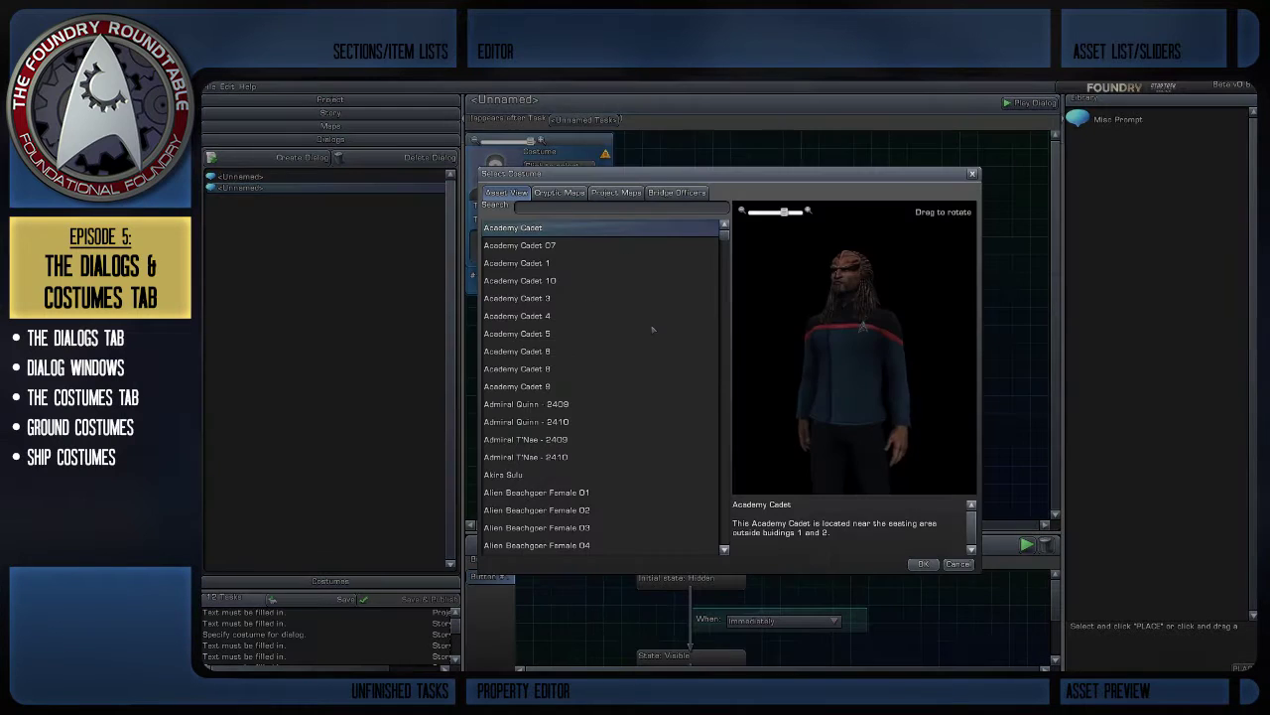
{"action": "left_click", "coordinate": [555, 300]}
{"action": "left_click", "coordinate": [922, 563]}
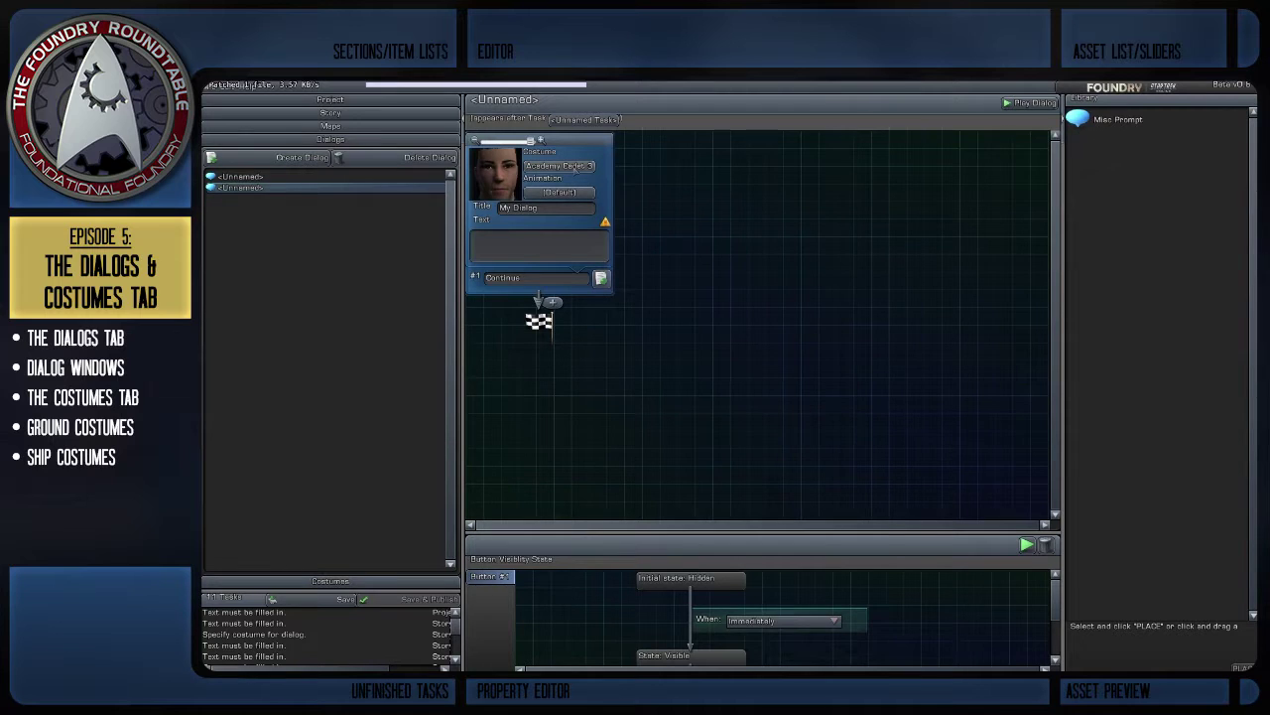
Step: Browse the bridge officer costumes and read the descriptions of the Engineering, Science and Tactical officer entries
{"action": "left_click", "coordinate": [571, 166]}
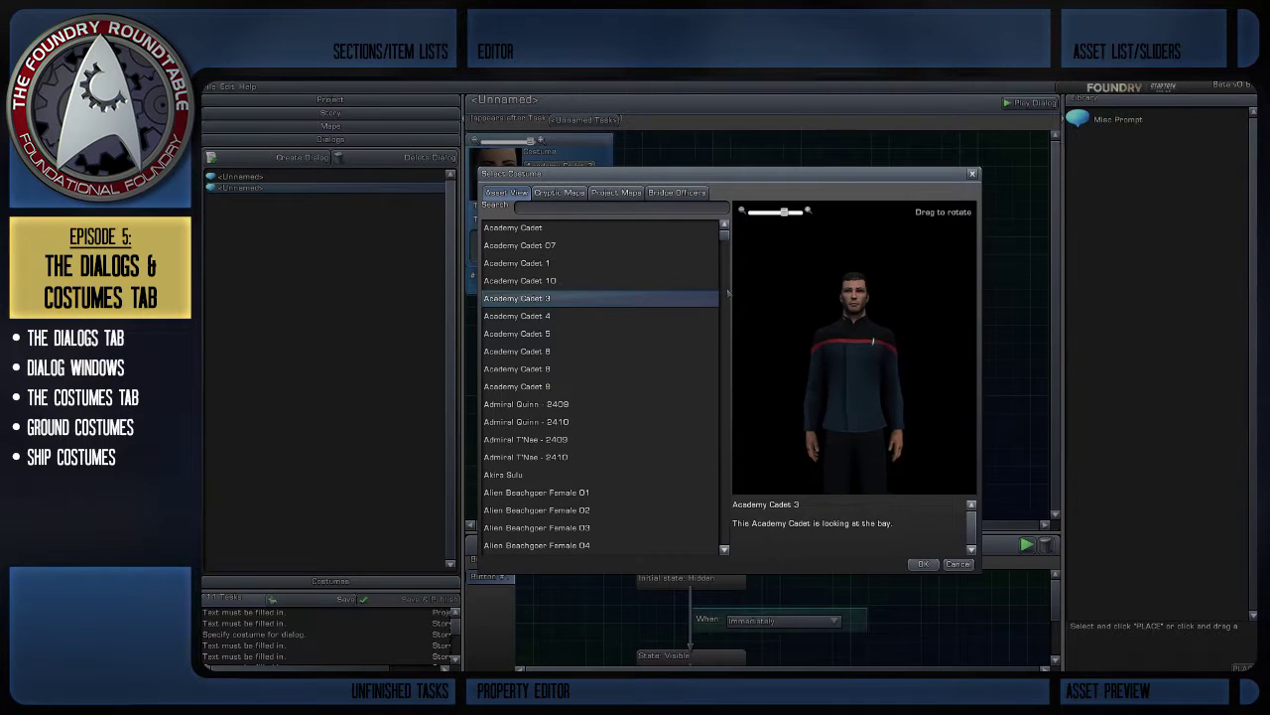
{"action": "left_click", "coordinate": [692, 194]}
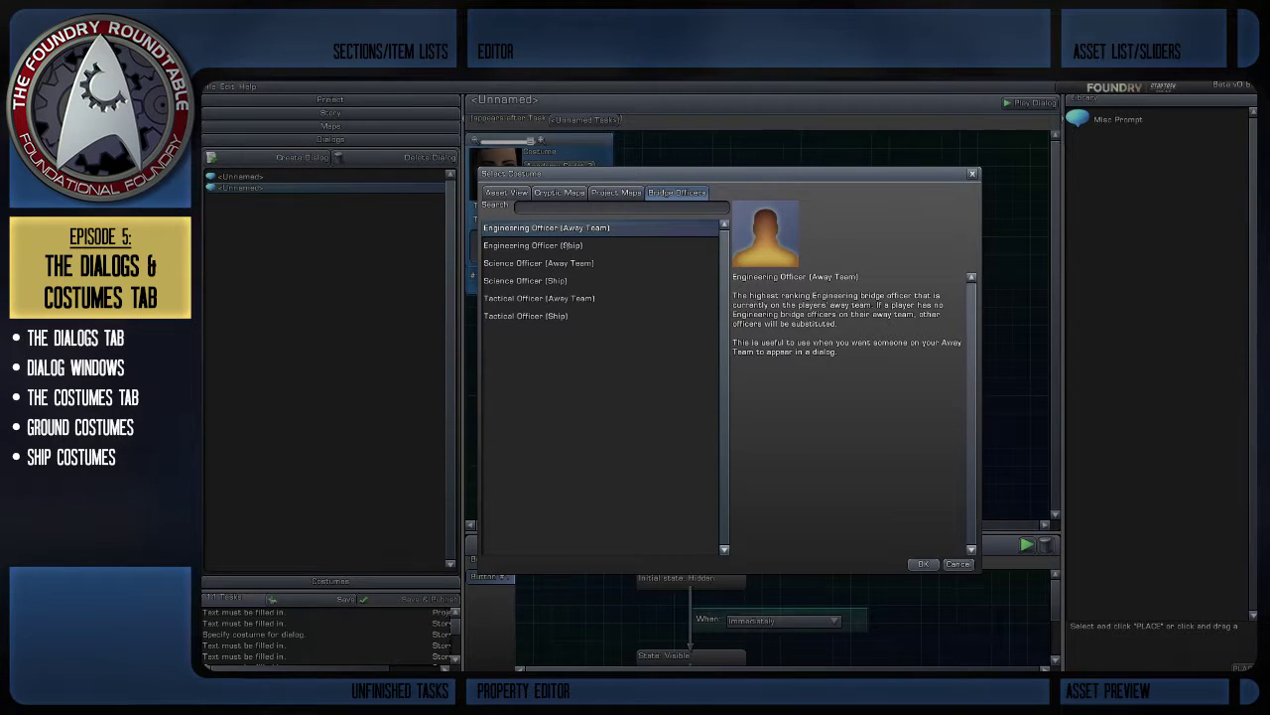
{"action": "left_click", "coordinate": [569, 246]}
{"action": "left_click", "coordinate": [581, 265]}
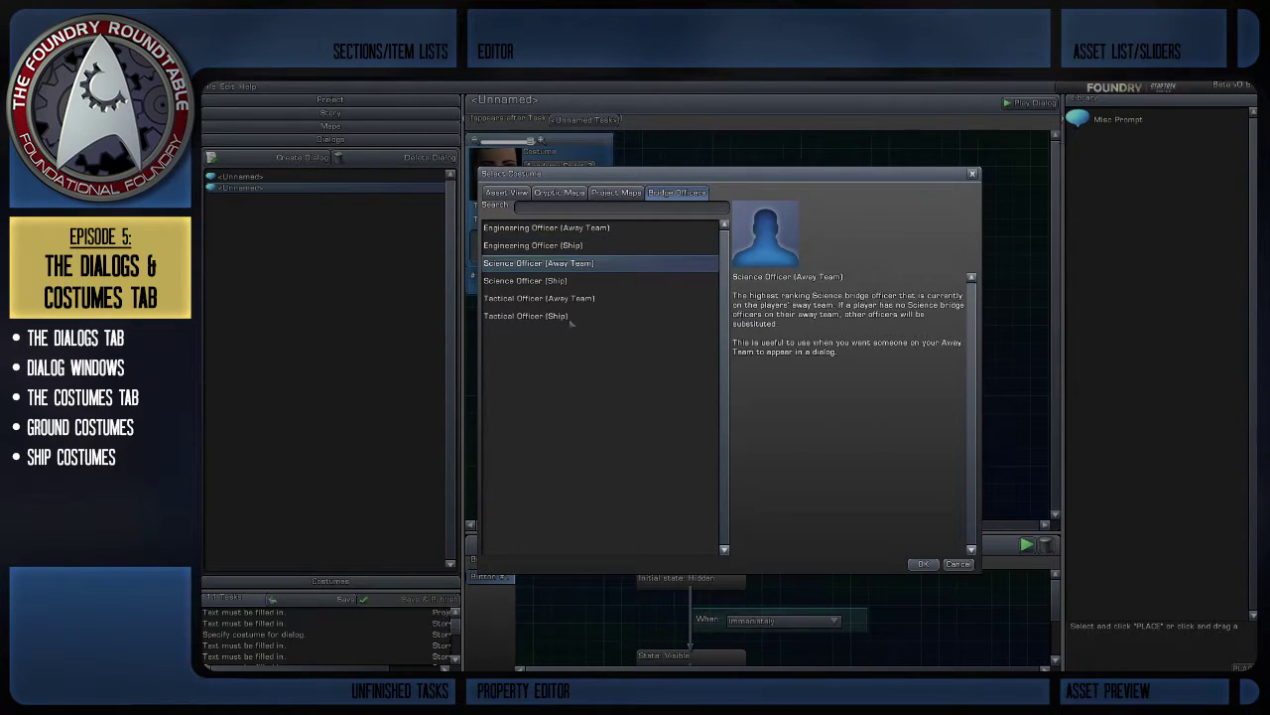
{"action": "left_click", "coordinate": [570, 318]}
{"action": "left_click", "coordinate": [587, 298]}
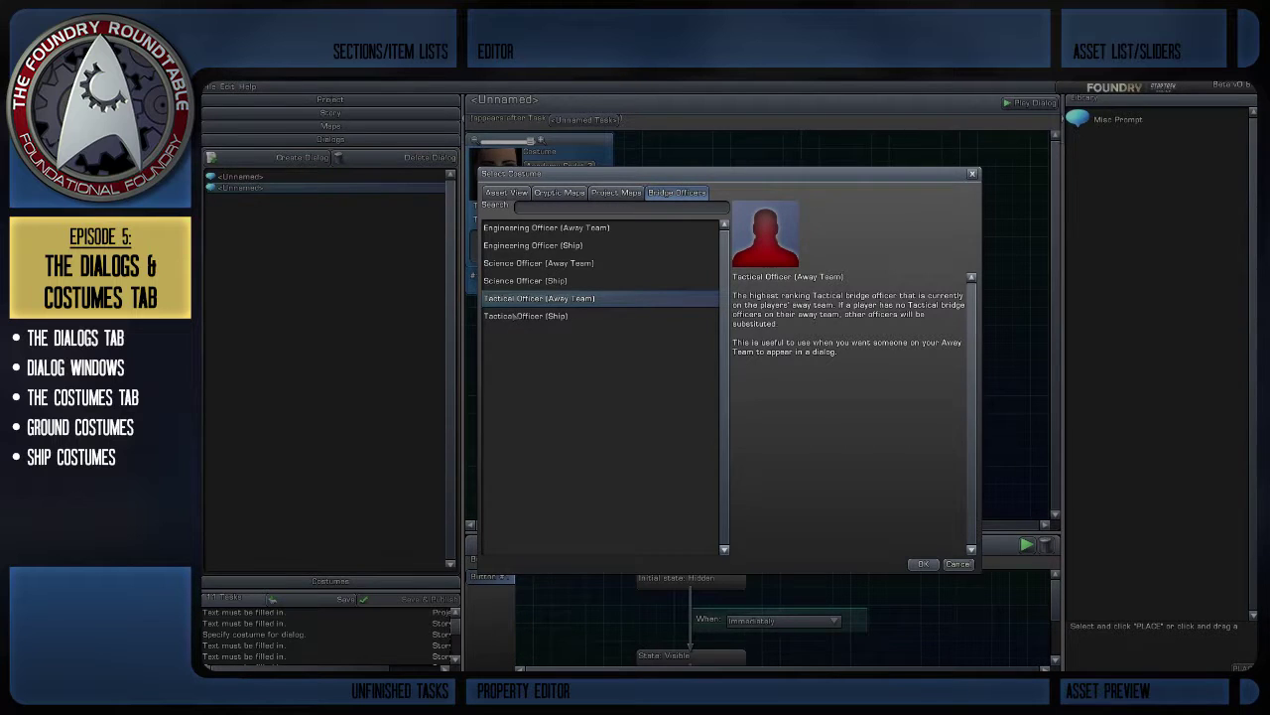
{"action": "left_click", "coordinate": [515, 316]}
Step: Compare the descriptions of Science Officer (Away Team) and Science Officer (Ship), and leave the costume selection without applying a choice
{"action": "key", "text": "Up"}
{"action": "key", "text": "Up"}
{"action": "key", "text": "Up"}
{"action": "key", "text": "Down"}
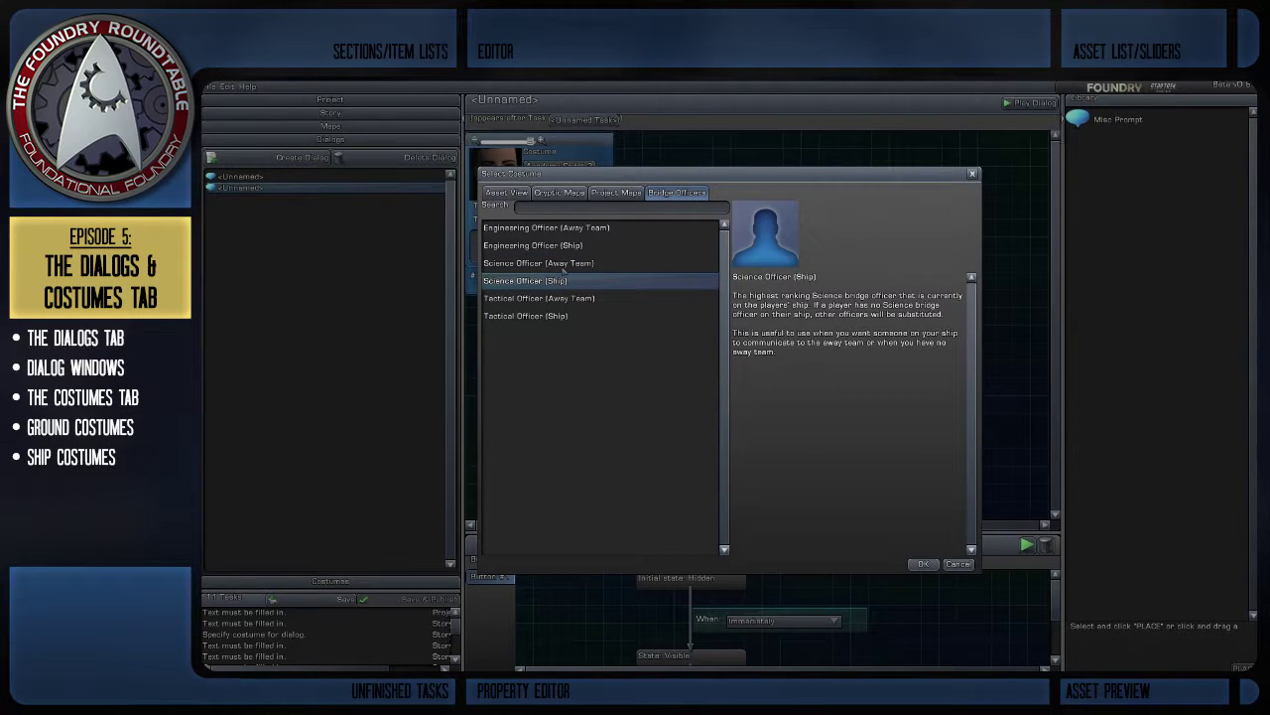
{"action": "key", "text": "Up"}
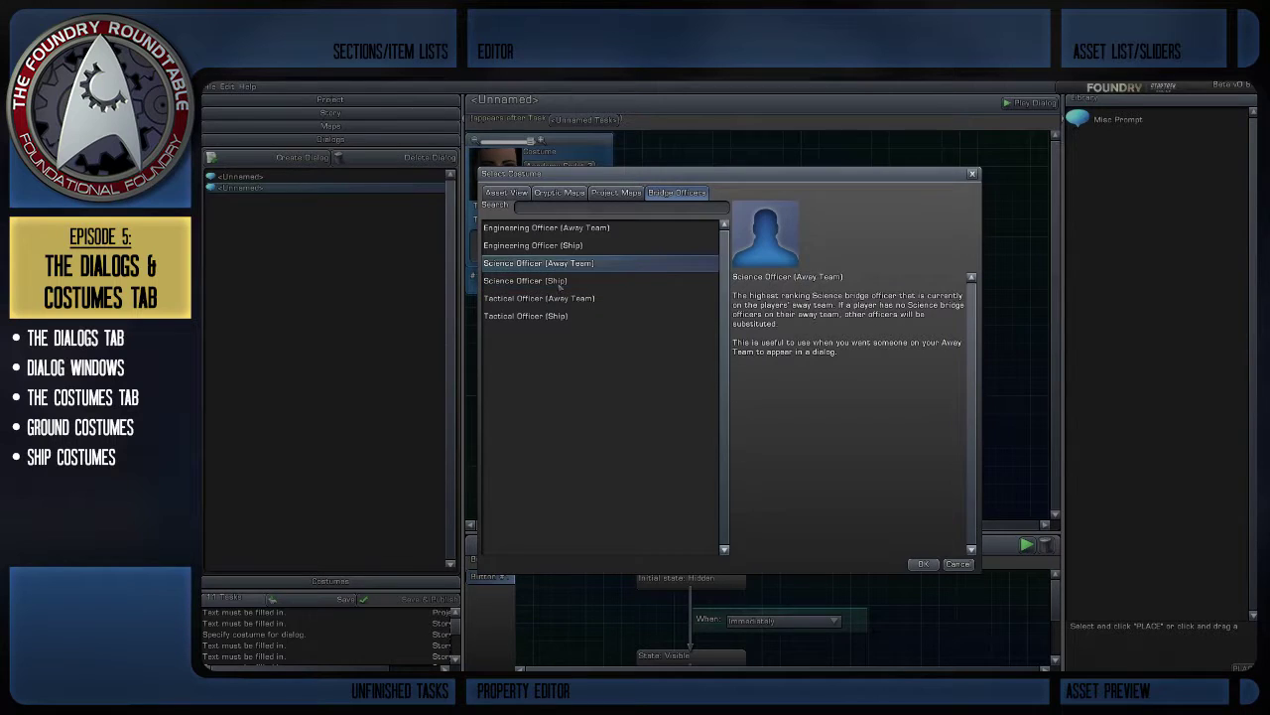
{"action": "key", "text": "Down"}
{"action": "key", "text": "Up"}
{"action": "key", "text": "Down"}
{"action": "key", "text": "Up"}
{"action": "key", "text": "Down"}
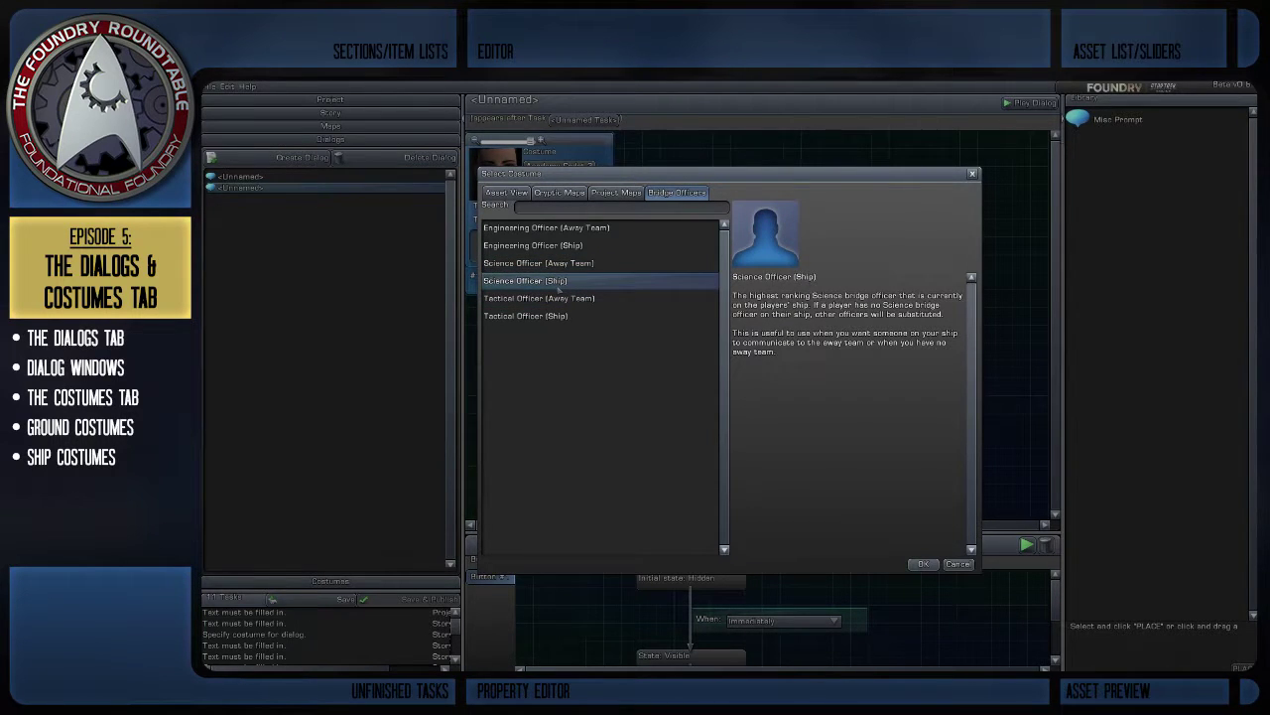
{"action": "key", "text": "Up"}
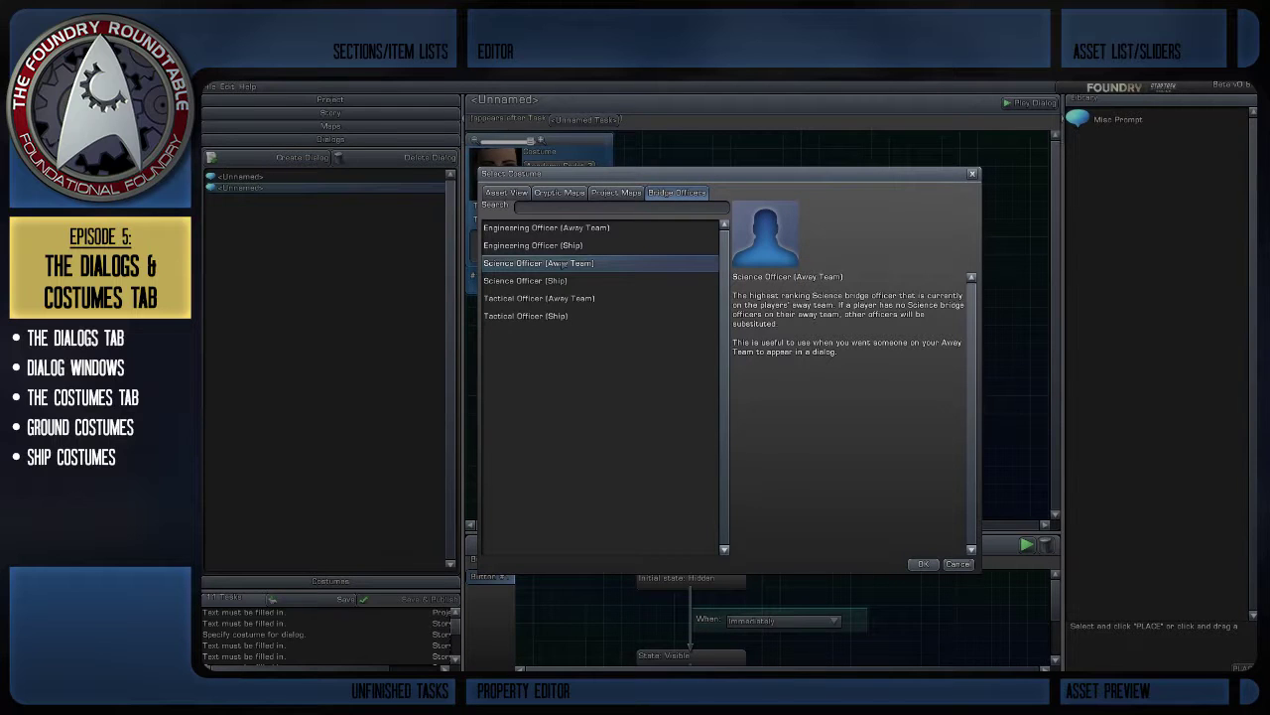
{"action": "left_click", "coordinate": [578, 282]}
{"action": "left_click", "coordinate": [550, 264]}
{"action": "left_click", "coordinate": [563, 283]}
{"action": "left_click", "coordinate": [581, 261]}
{"action": "left_click", "coordinate": [573, 284]}
{"action": "left_click", "coordinate": [576, 265]}
{"action": "left_click", "coordinate": [575, 284]}
{"action": "left_click", "coordinate": [584, 265]}
{"action": "left_click", "coordinate": [616, 283]}
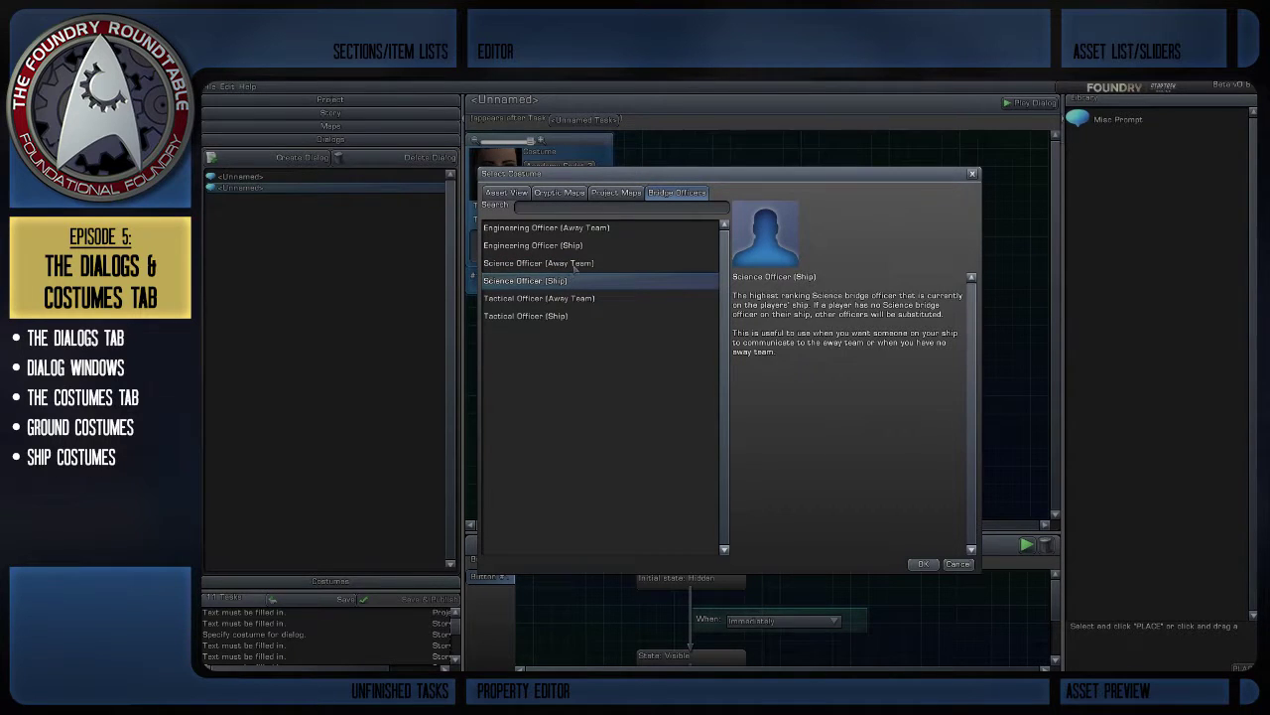
{"action": "left_click", "coordinate": [626, 264]}
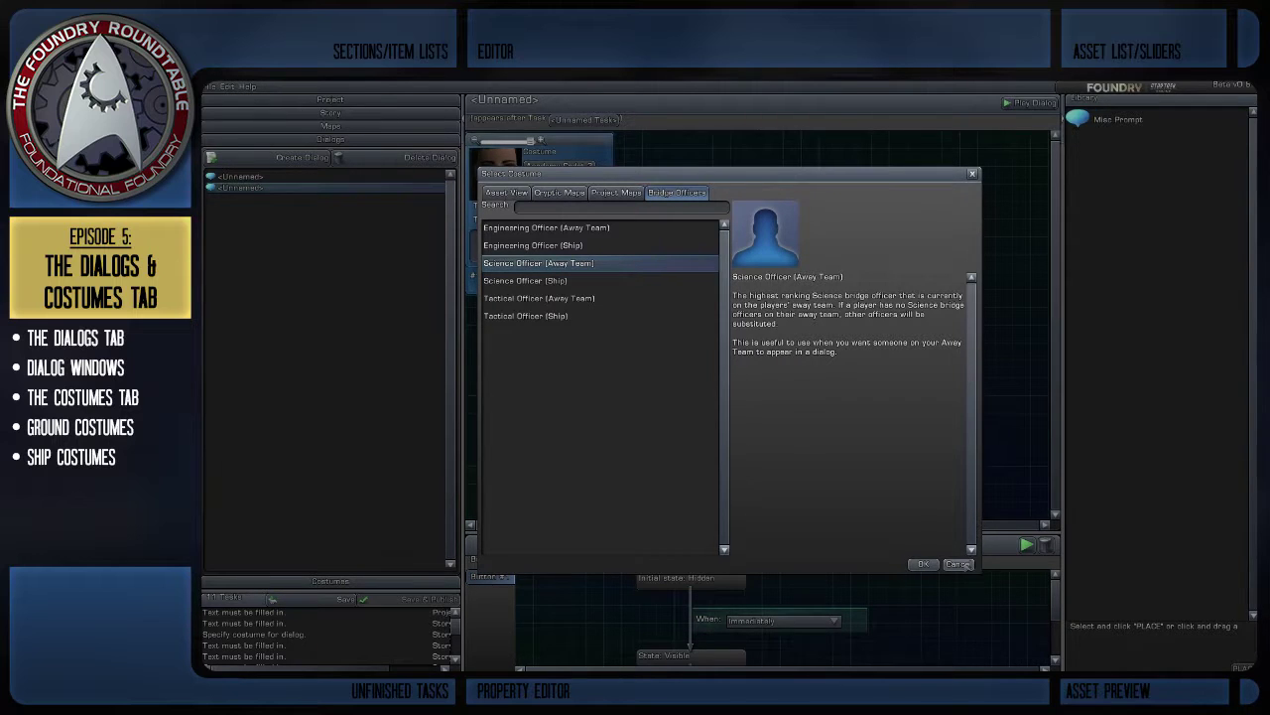
{"action": "left_click", "coordinate": [961, 563]}
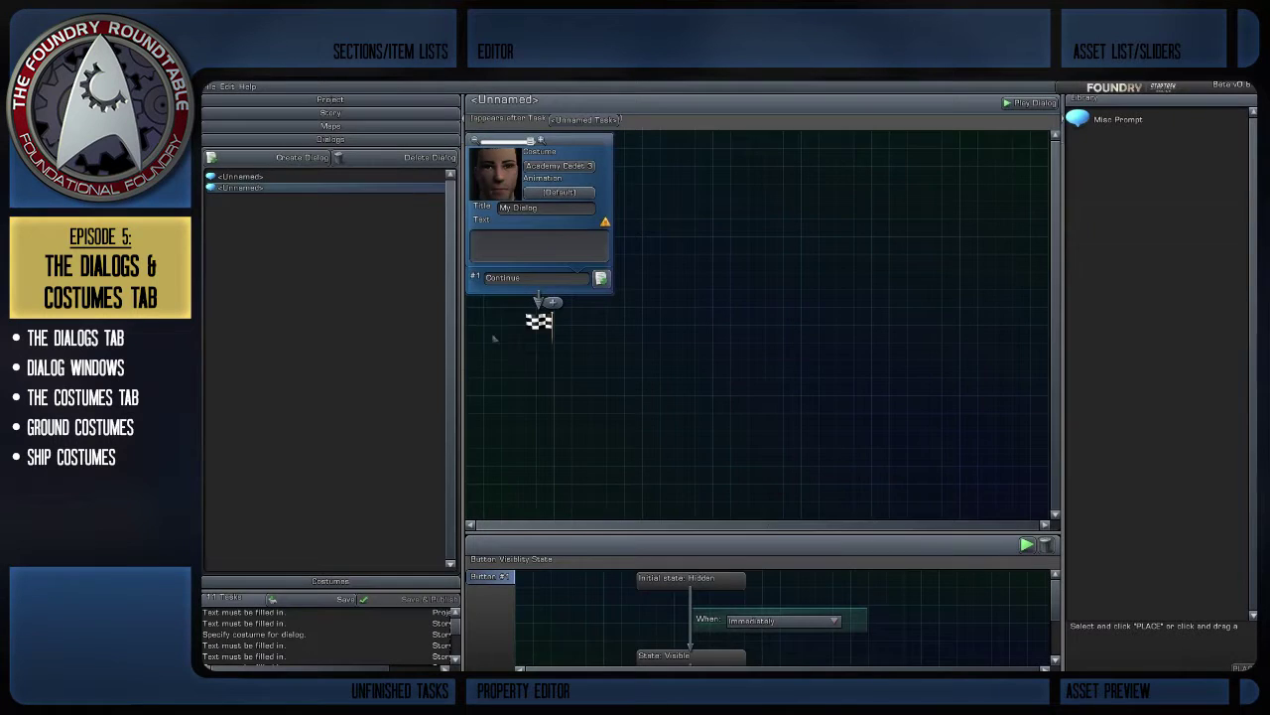
Step: Set the dialog's costume to the bridge officer Science Officer (Away Team)
{"action": "left_click", "coordinate": [705, 288]}
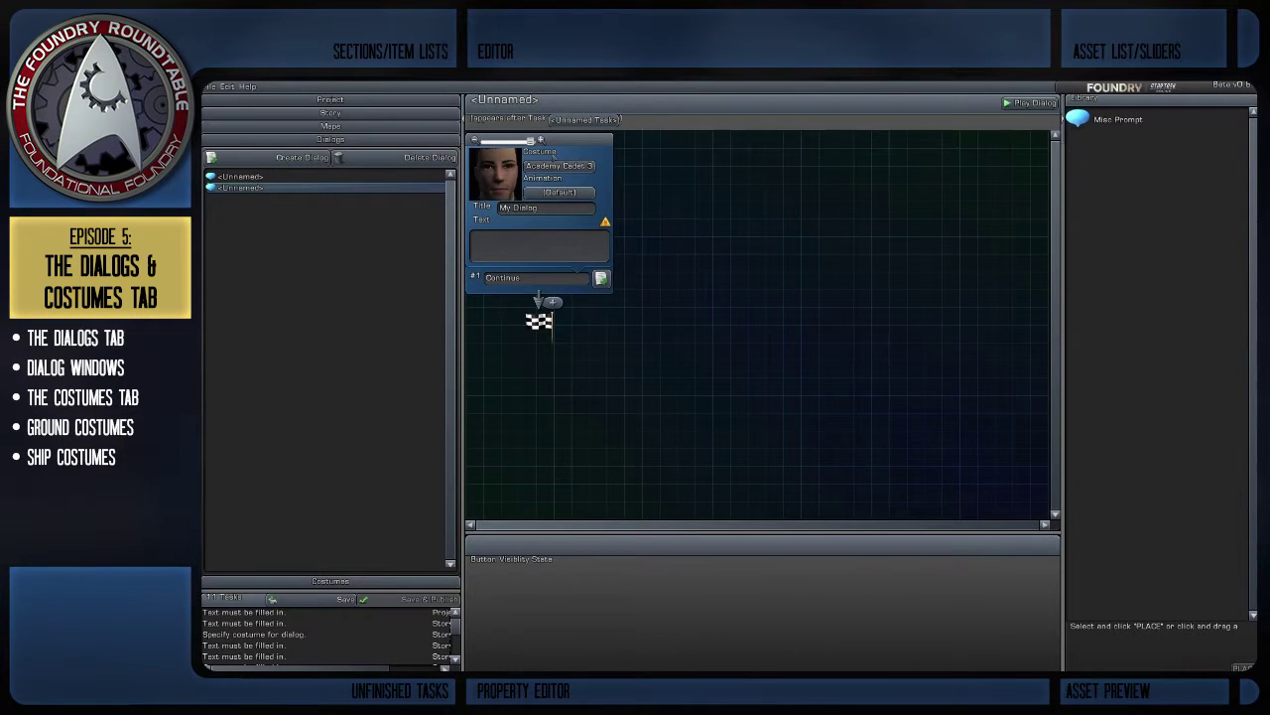
{"action": "left_click", "coordinate": [560, 165]}
{"action": "left_click", "coordinate": [676, 192]}
{"action": "left_click", "coordinate": [542, 263]}
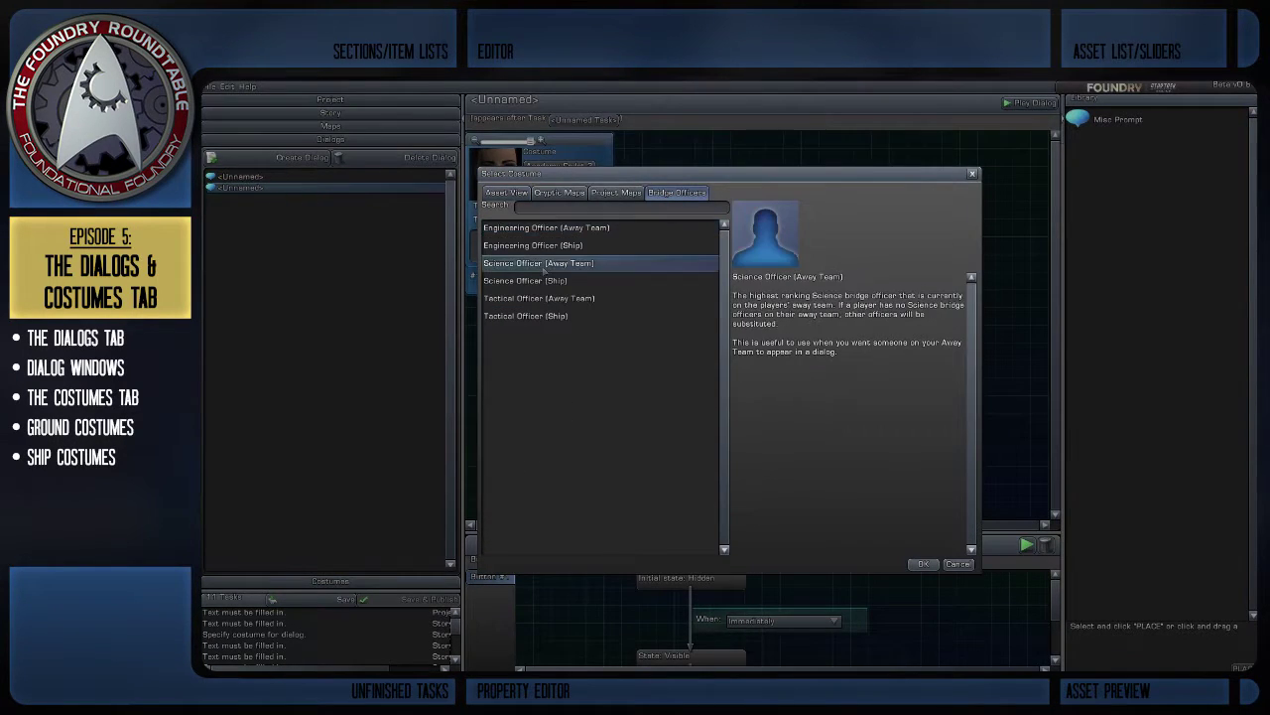
{"action": "left_click", "coordinate": [922, 564]}
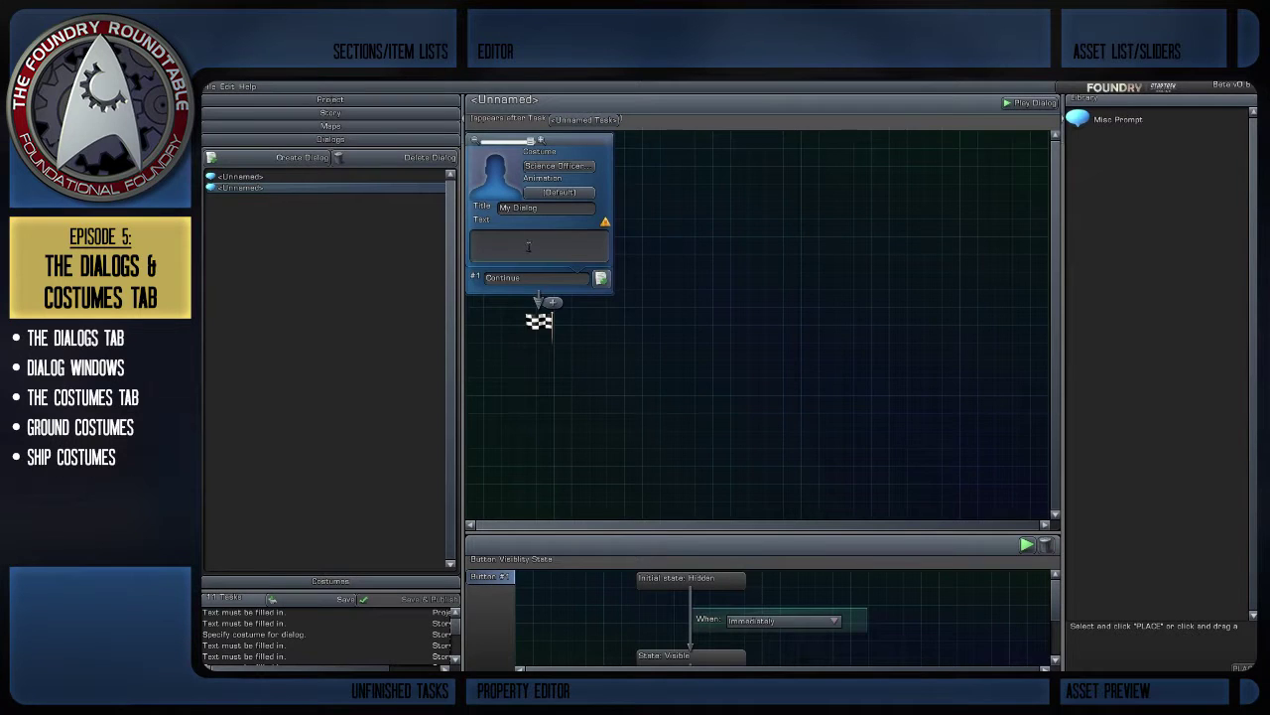
Step: Clear the title of the dialog prompt so that the field is empty
{"action": "left_click", "coordinate": [526, 247]}
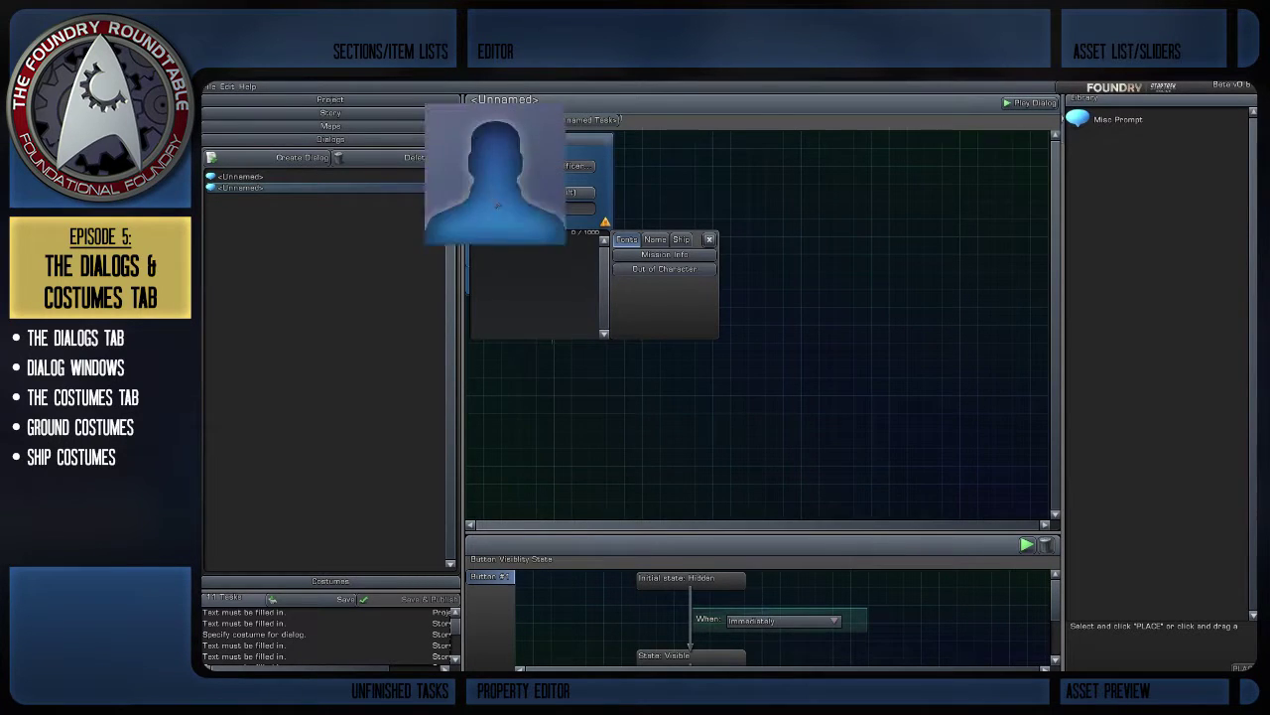
{"action": "left_click", "coordinate": [553, 342]}
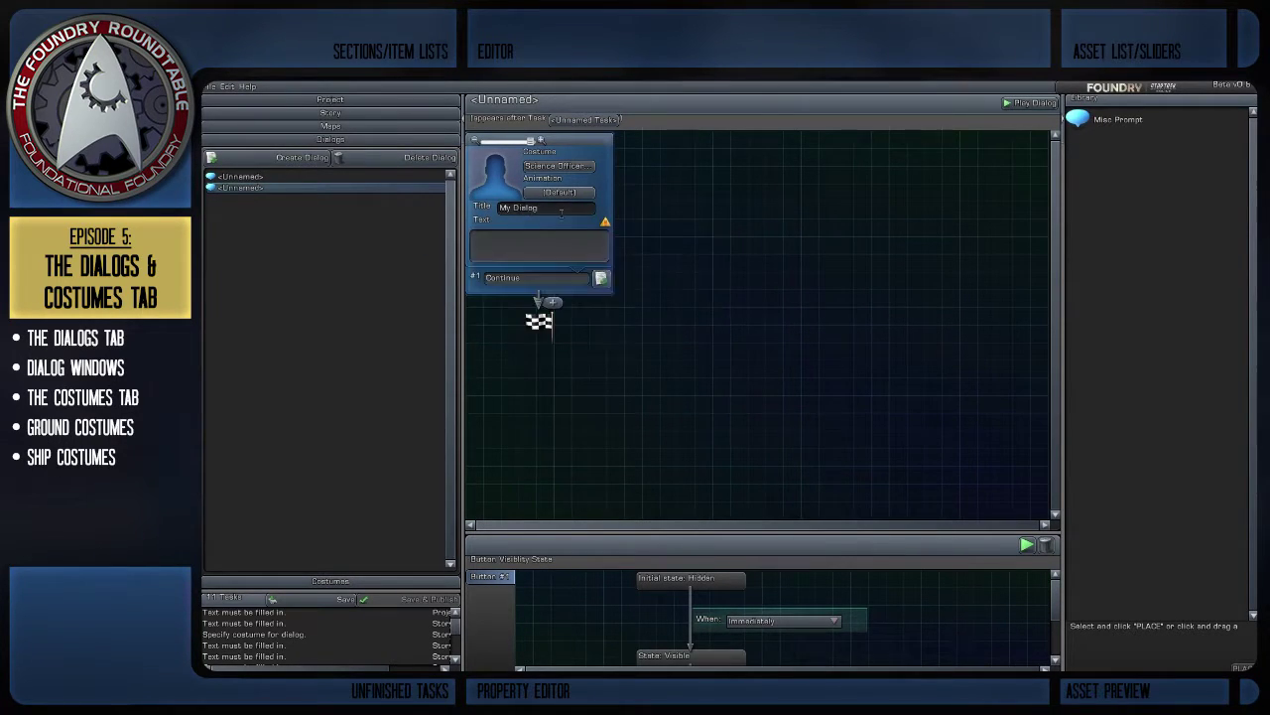
{"action": "left_click", "coordinate": [546, 207]}
{"action": "left_click", "coordinate": [542, 230]}
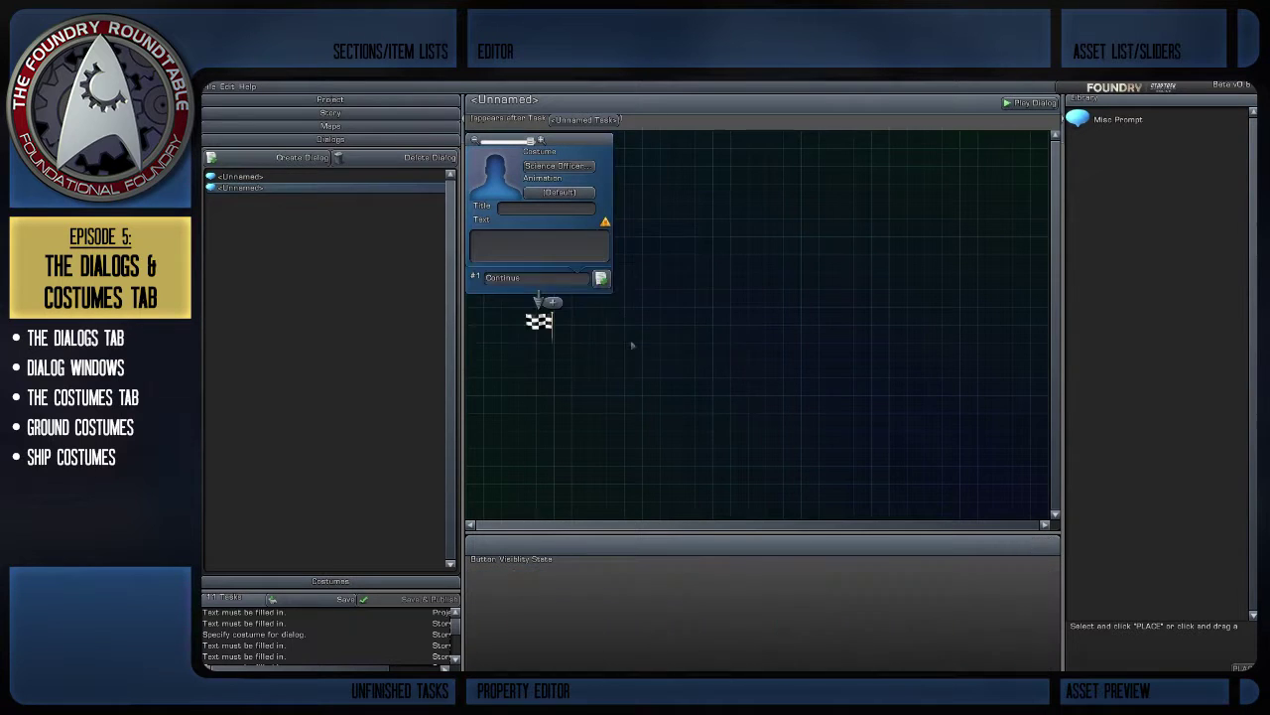
Step: Enter "What I'm saying" as the text of the dialog prompt
{"action": "left_click", "coordinate": [538, 248]}
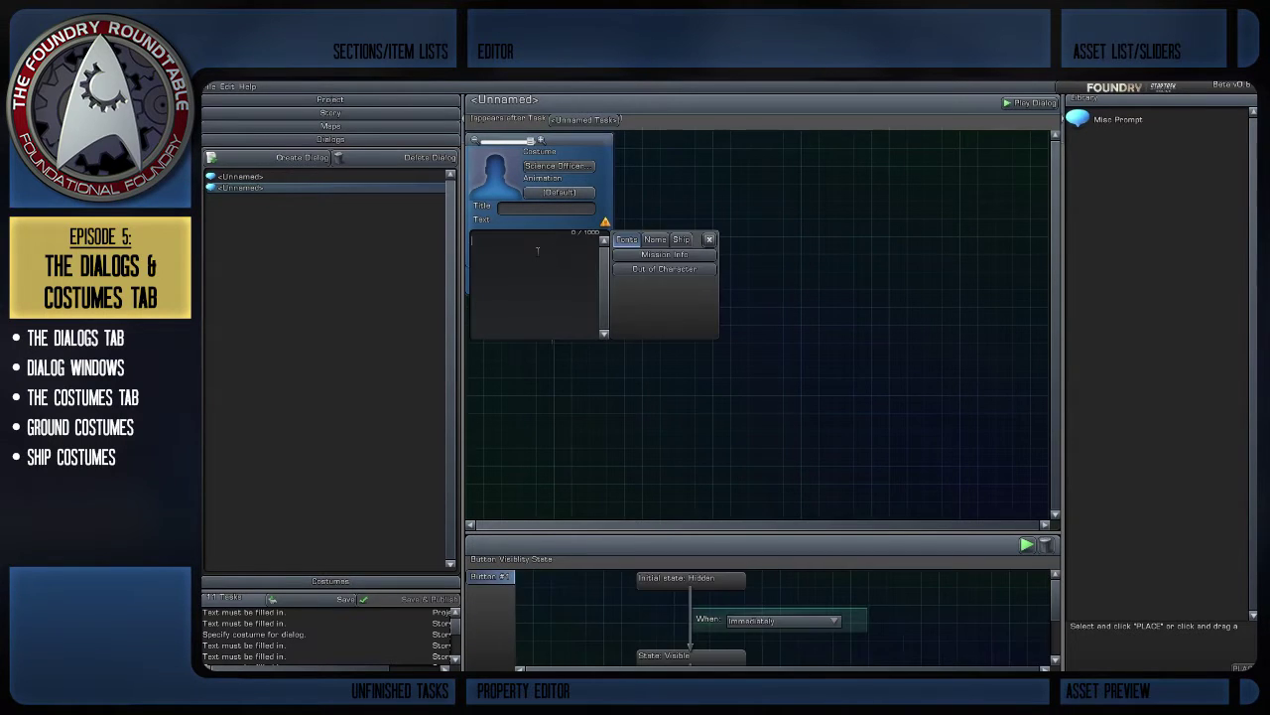
{"action": "type", "text": "What I'm saying"}
{"action": "left_click", "coordinate": [615, 421]}
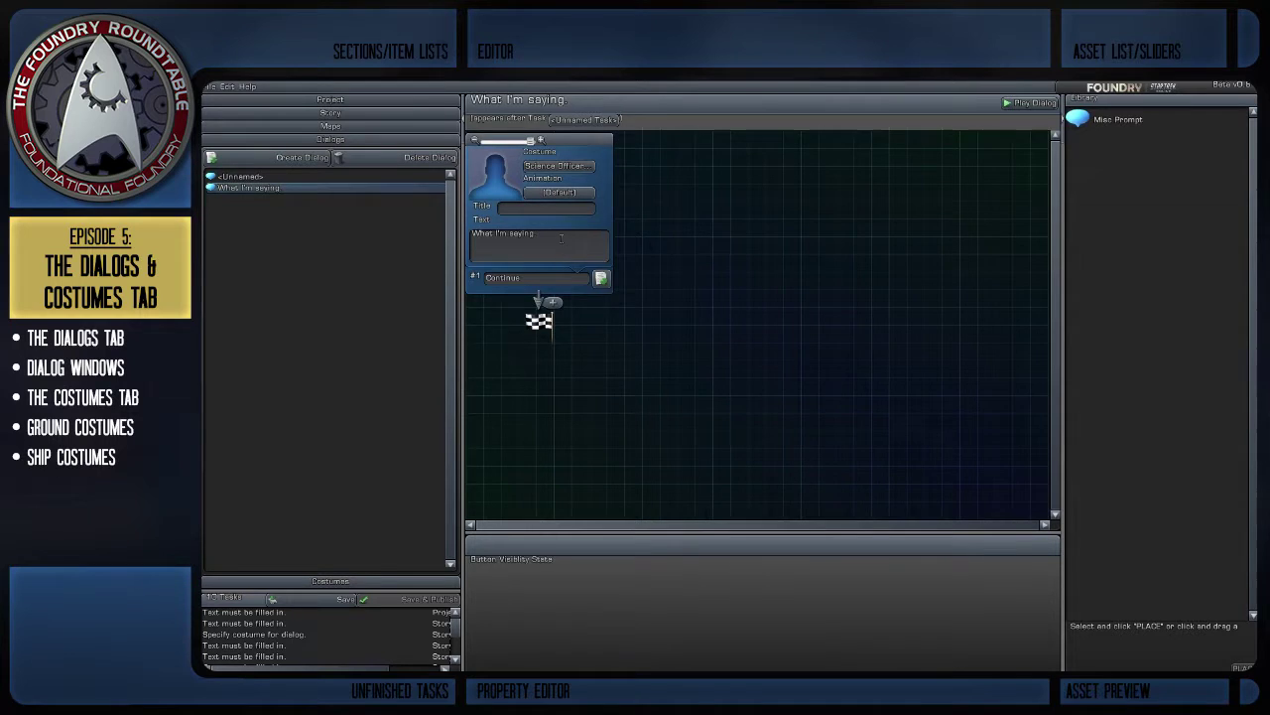
{"action": "left_click", "coordinate": [561, 238]}
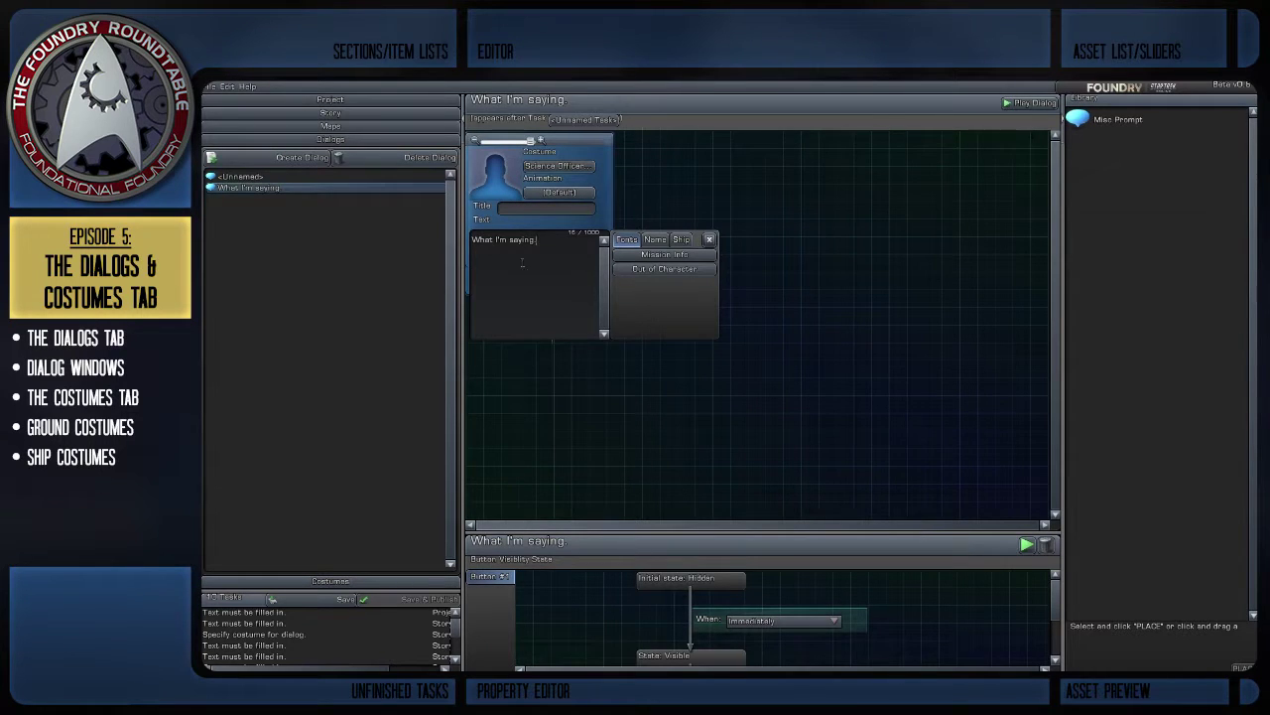
{"action": "left_click", "coordinate": [587, 370]}
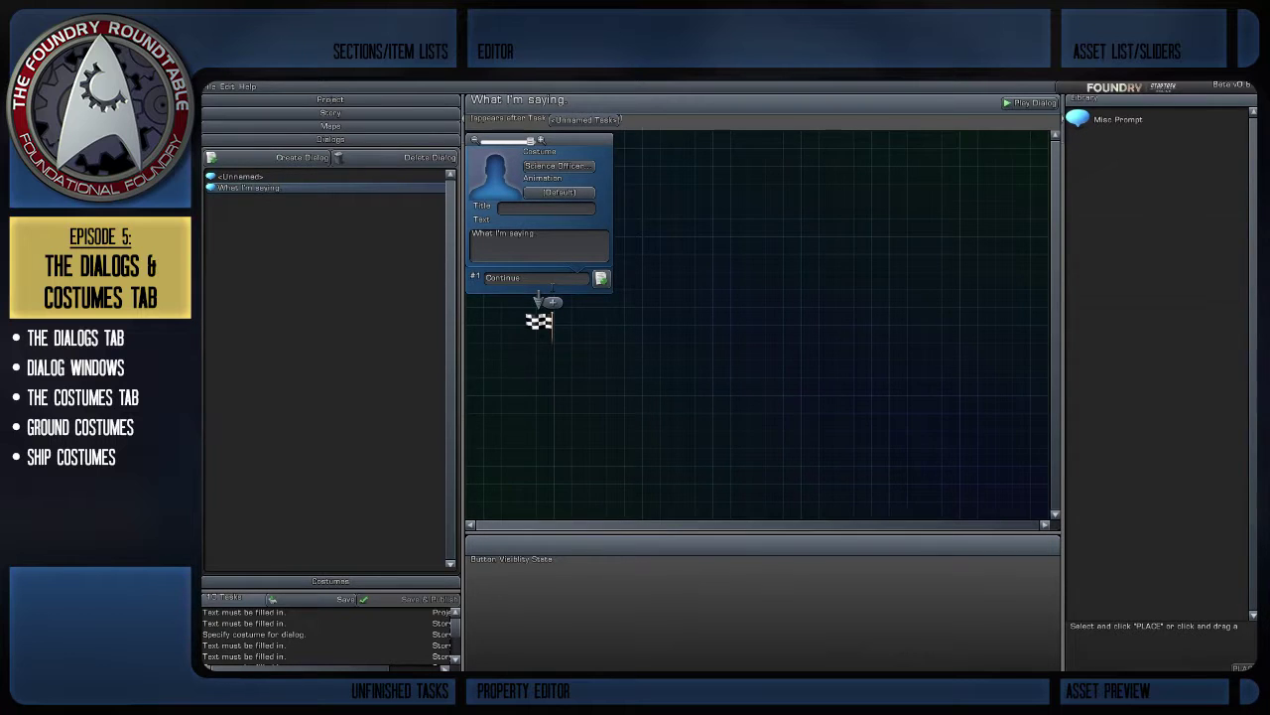
Step: Add two more response buttons to the dialog prompt and delete button #3
{"action": "left_click", "coordinate": [558, 277]}
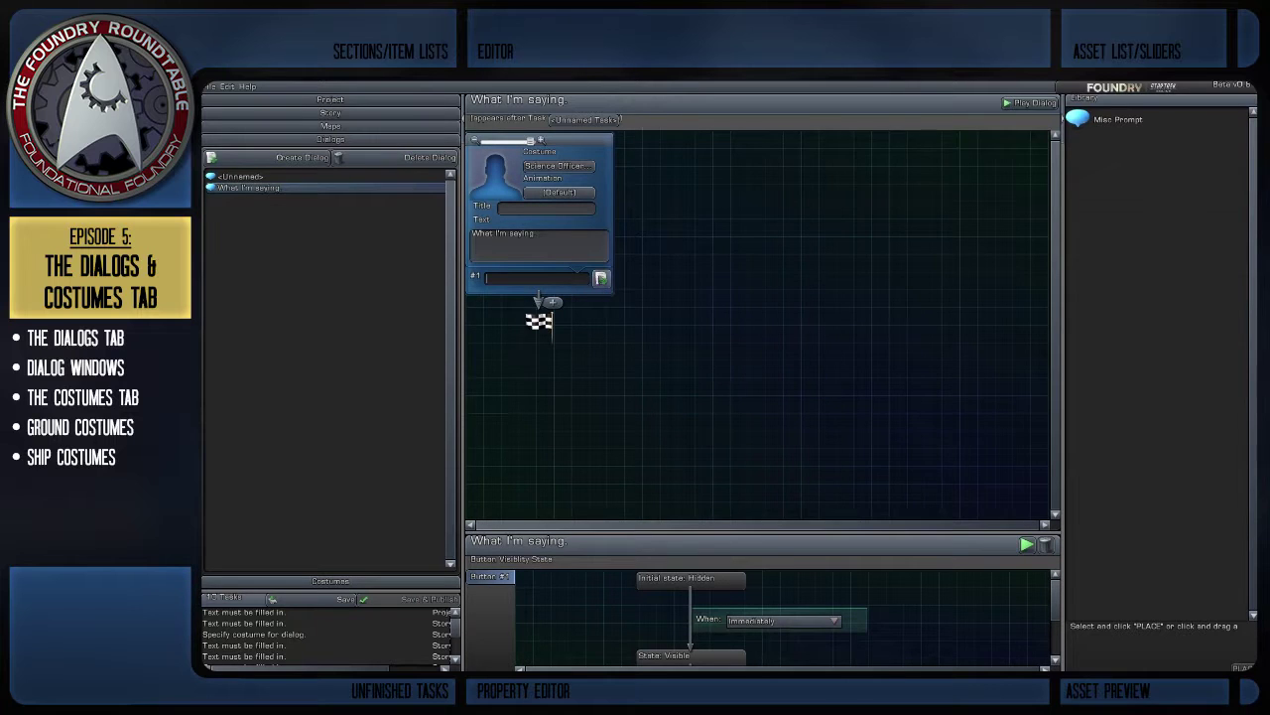
{"action": "left_click", "coordinate": [600, 278]}
{"action": "left_click", "coordinate": [739, 277]}
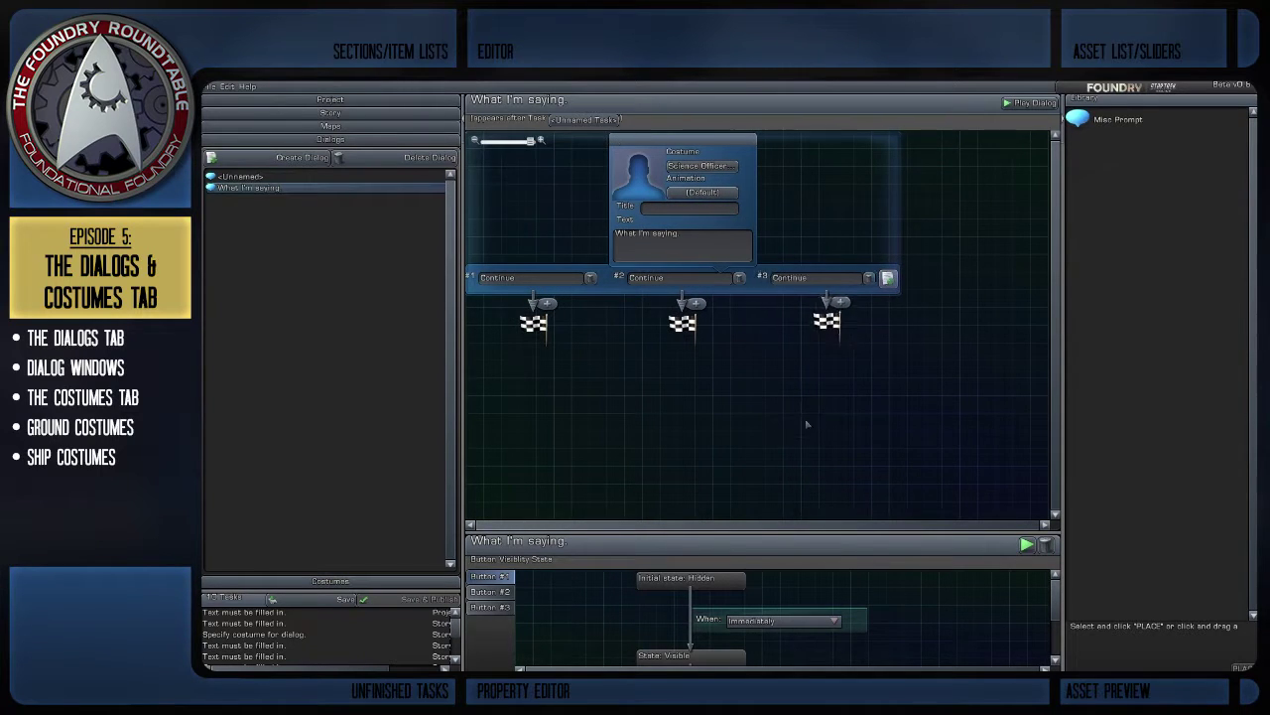
{"action": "left_click", "coordinate": [873, 277]}
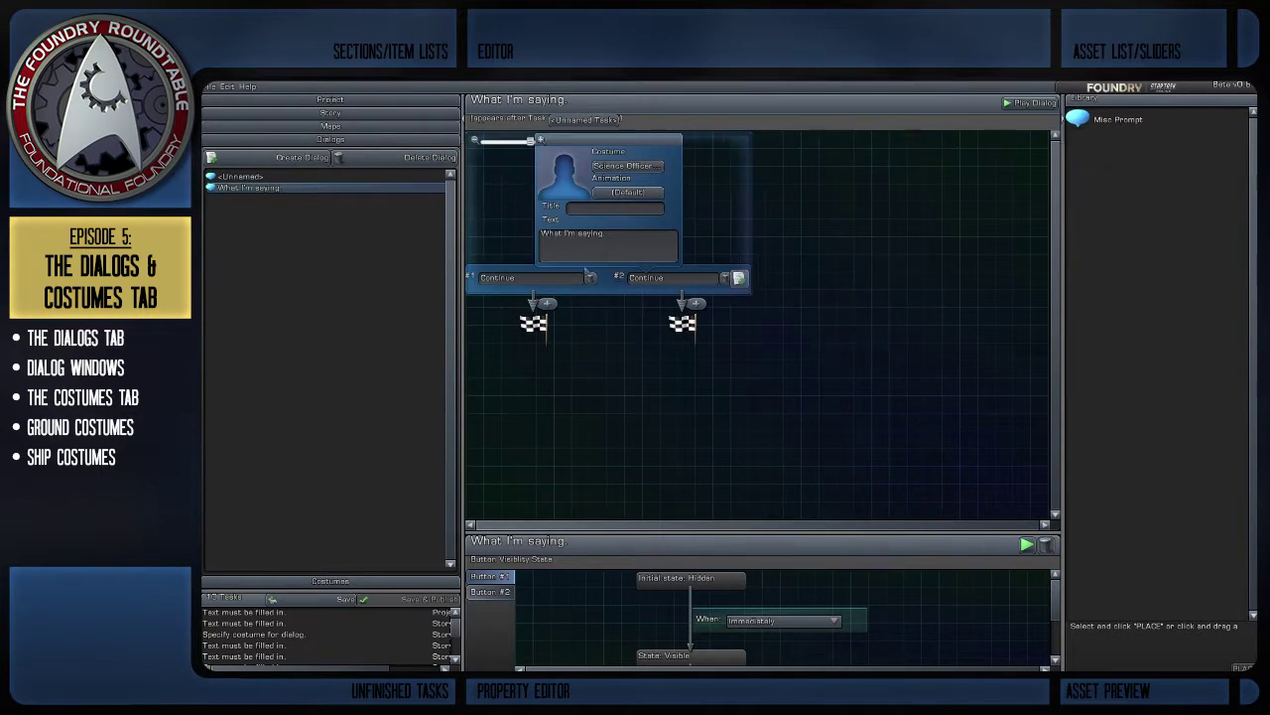
{"action": "left_click", "coordinate": [816, 390]}
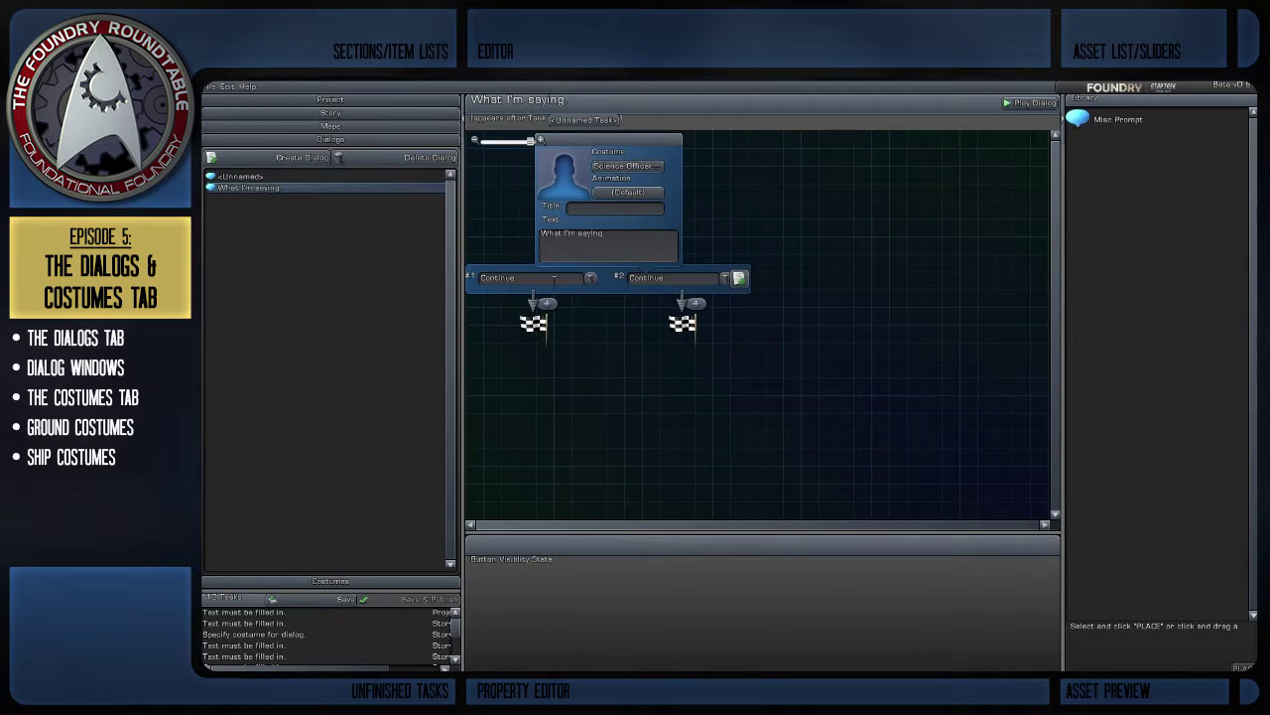
Step: Add a Misc Prompt after response #1 of the "What I'm saying" prompt, leaving its text empty
{"action": "left_click", "coordinate": [553, 279]}
{"action": "left_click", "coordinate": [786, 369]}
{"action": "left_click", "coordinate": [1131, 119]}
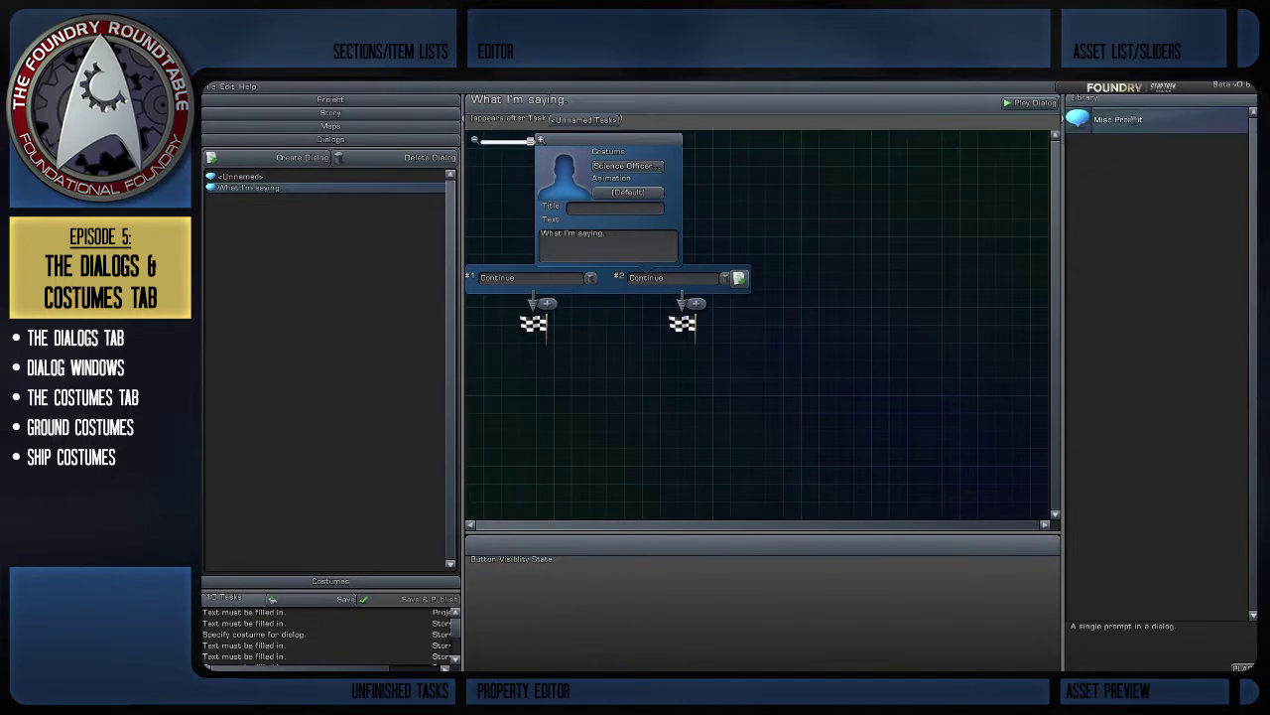
{"action": "left_click_drag", "start_coordinate": [1151, 123], "coordinate": [527, 306]}
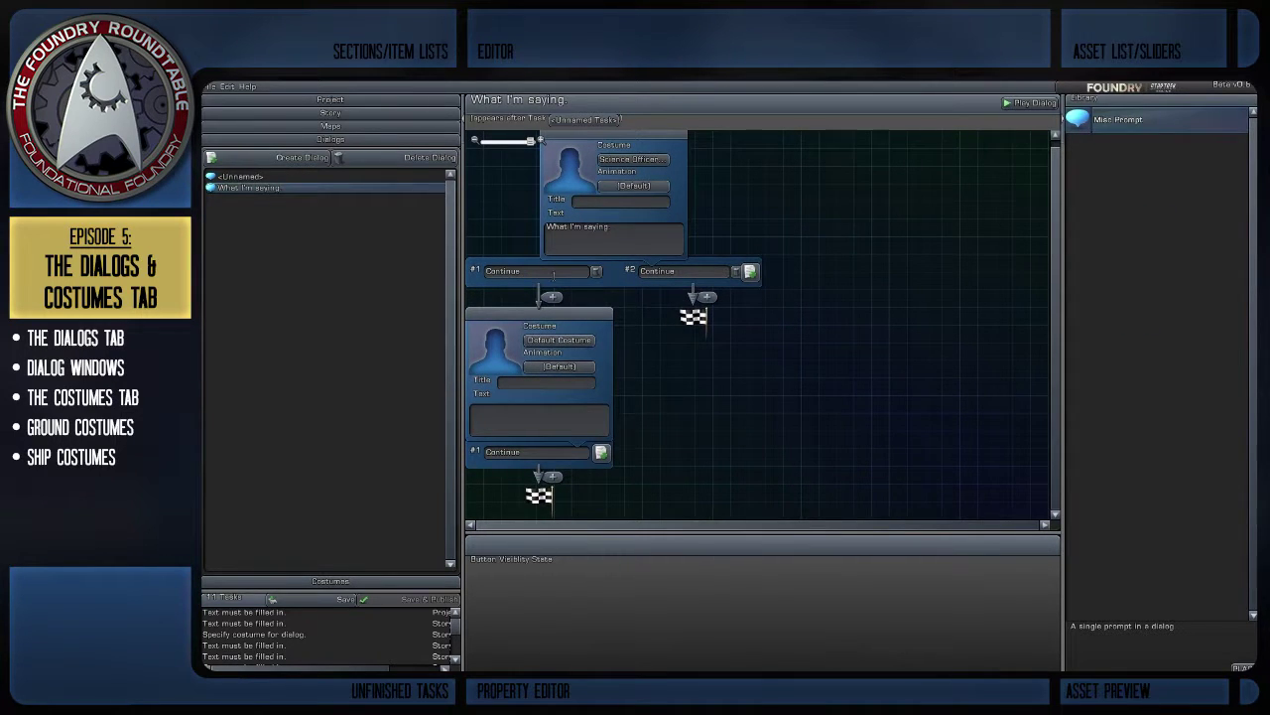
{"action": "left_click", "coordinate": [536, 425]}
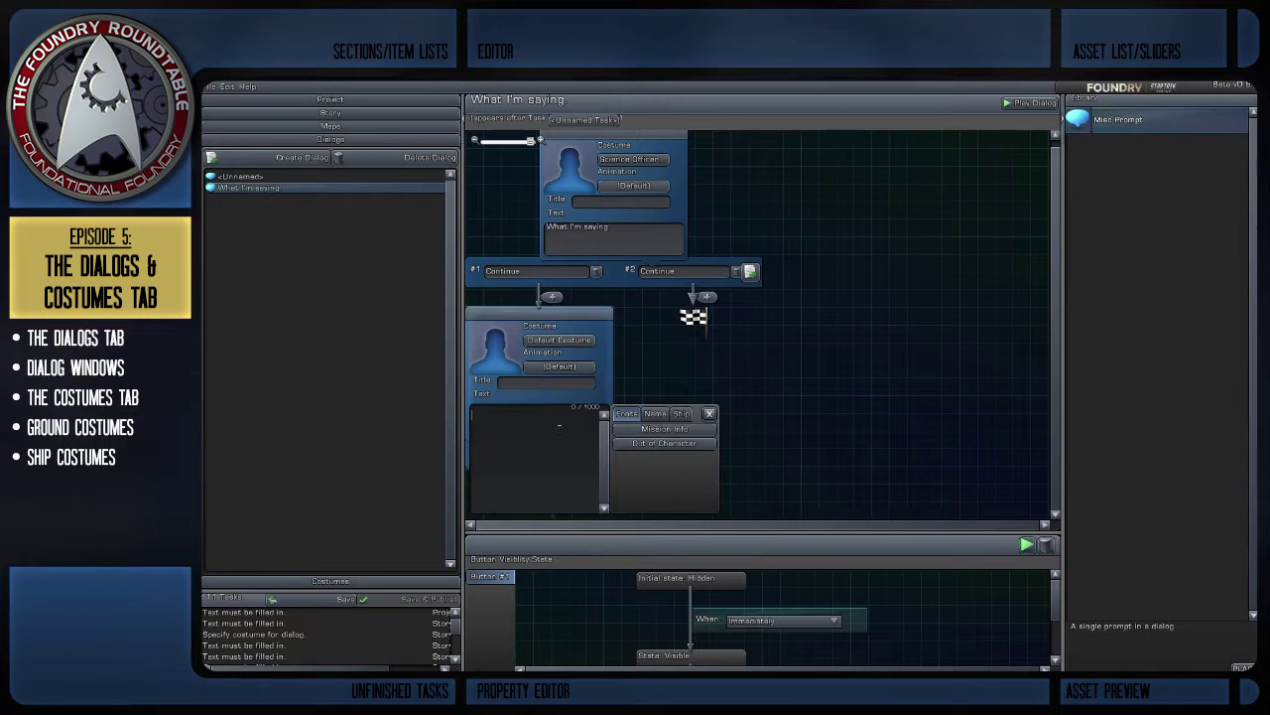
{"action": "left_click", "coordinate": [779, 422]}
Step: Add a Misc Prompt with two response buttons after response #2, and another Misc Prompt after that prompt's first response
{"action": "left_click_drag", "start_coordinate": [1152, 120], "coordinate": [696, 318]}
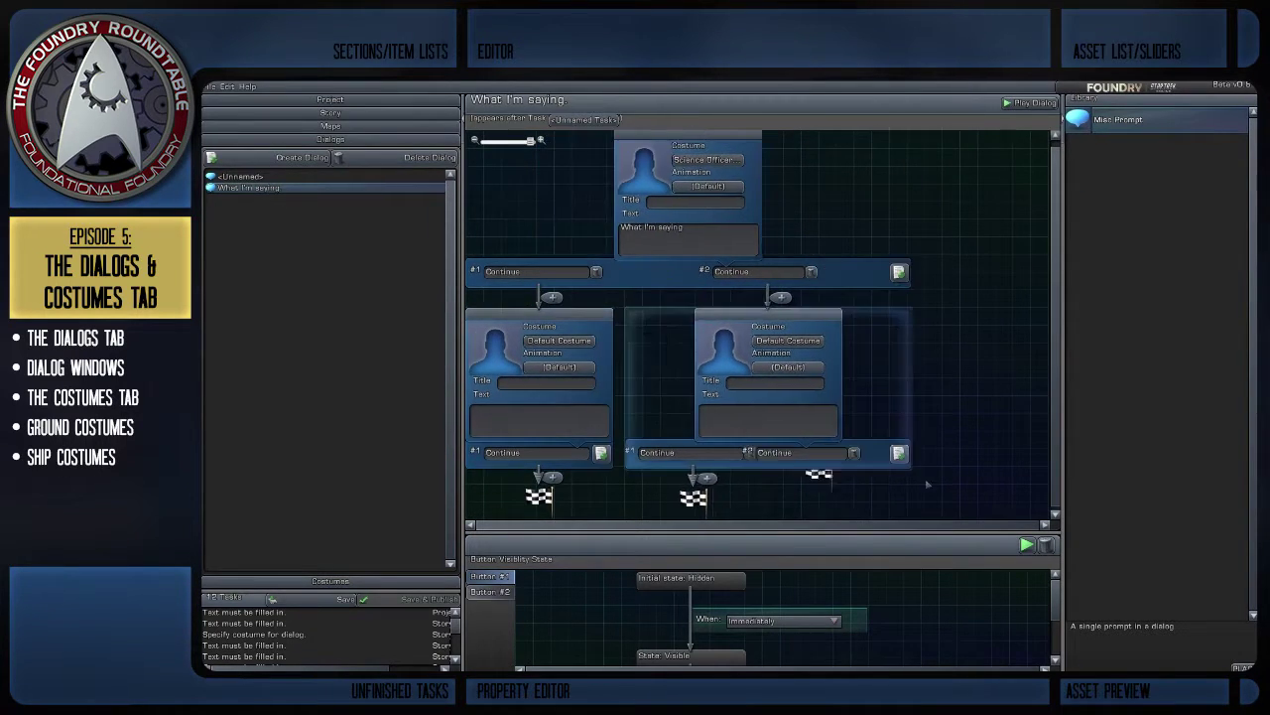
{"action": "left_click_drag", "start_coordinate": [1166, 126], "coordinate": [699, 480]}
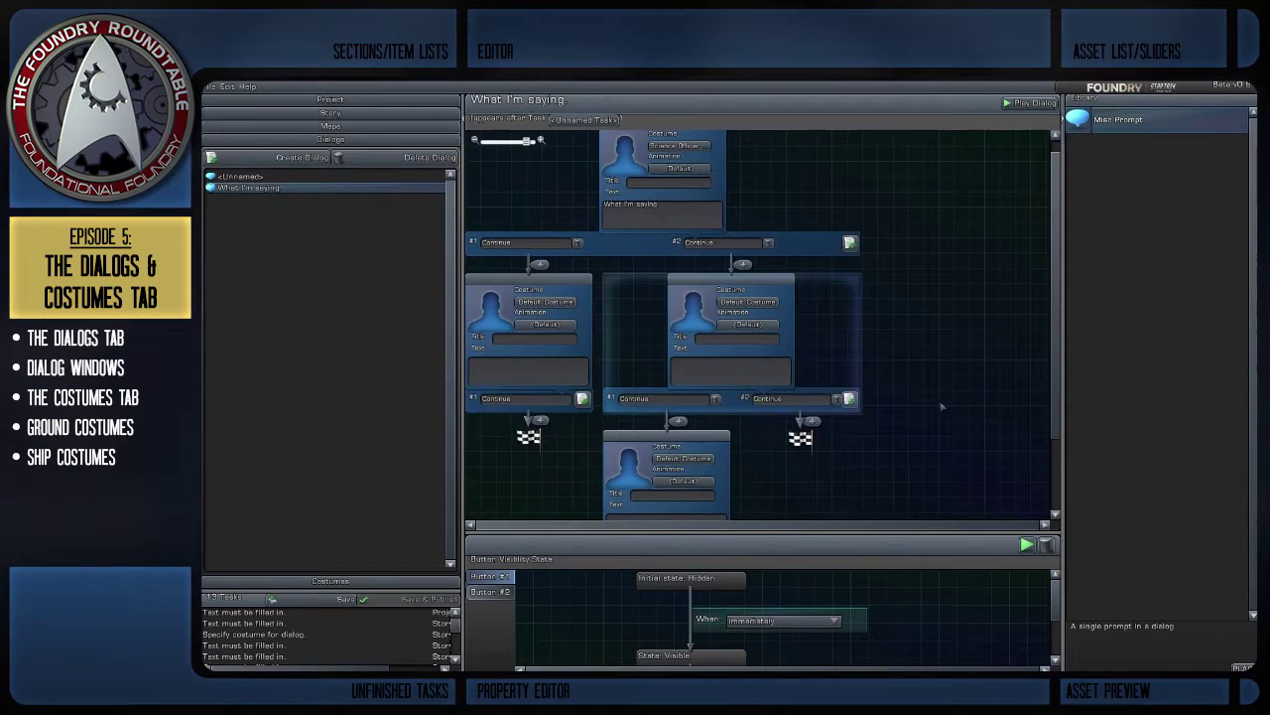
{"action": "scroll", "coordinate": [940, 405], "scroll_direction": "down", "scroll_amount": 2}
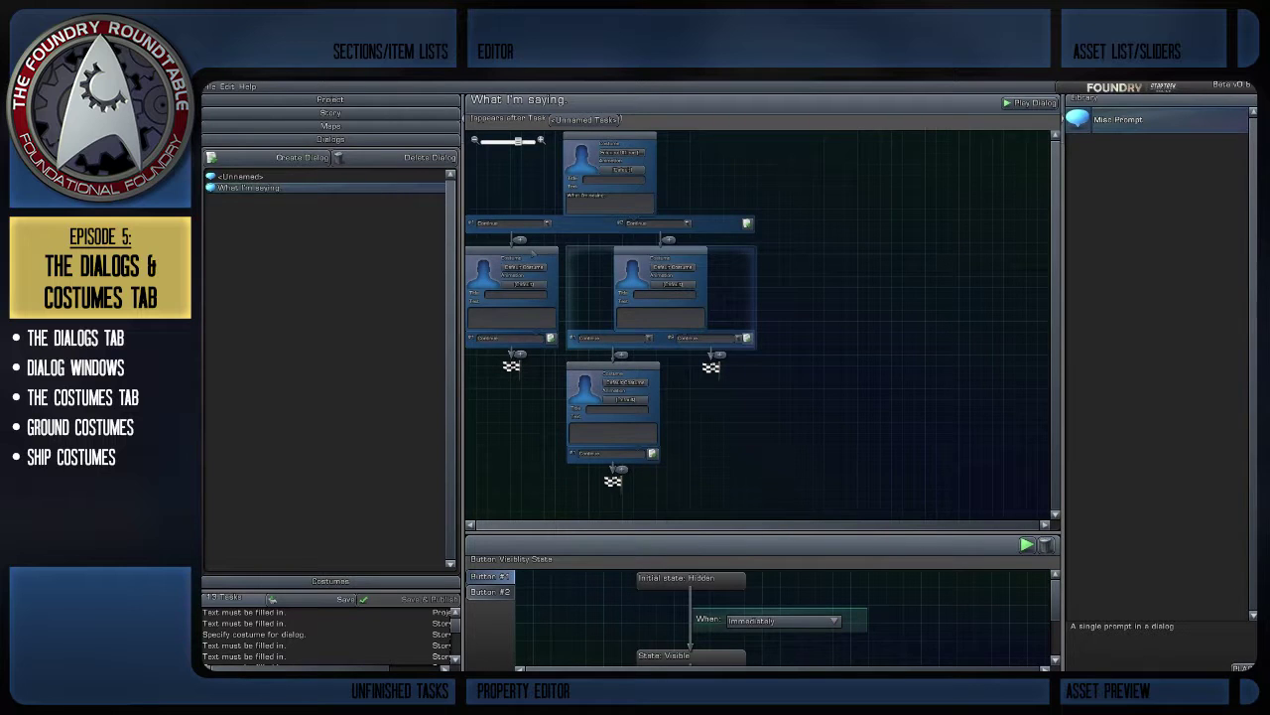
Step: Link the response of the prompt under response #1 back to the opening "What I'm saying" prompt
{"action": "left_click", "coordinate": [531, 252]}
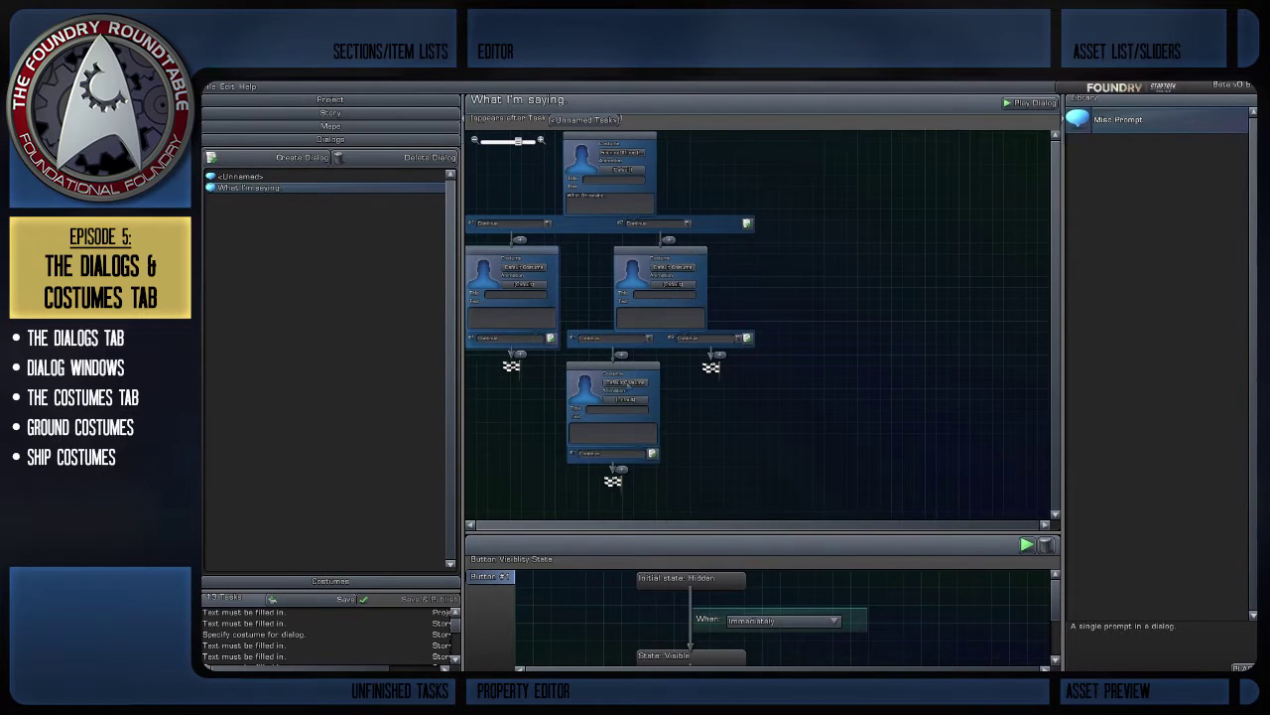
{"action": "left_click_drag", "start_coordinate": [511, 354], "coordinate": [511, 357]}
{"action": "left_click_drag", "start_coordinate": [511, 355], "coordinate": [627, 165]}
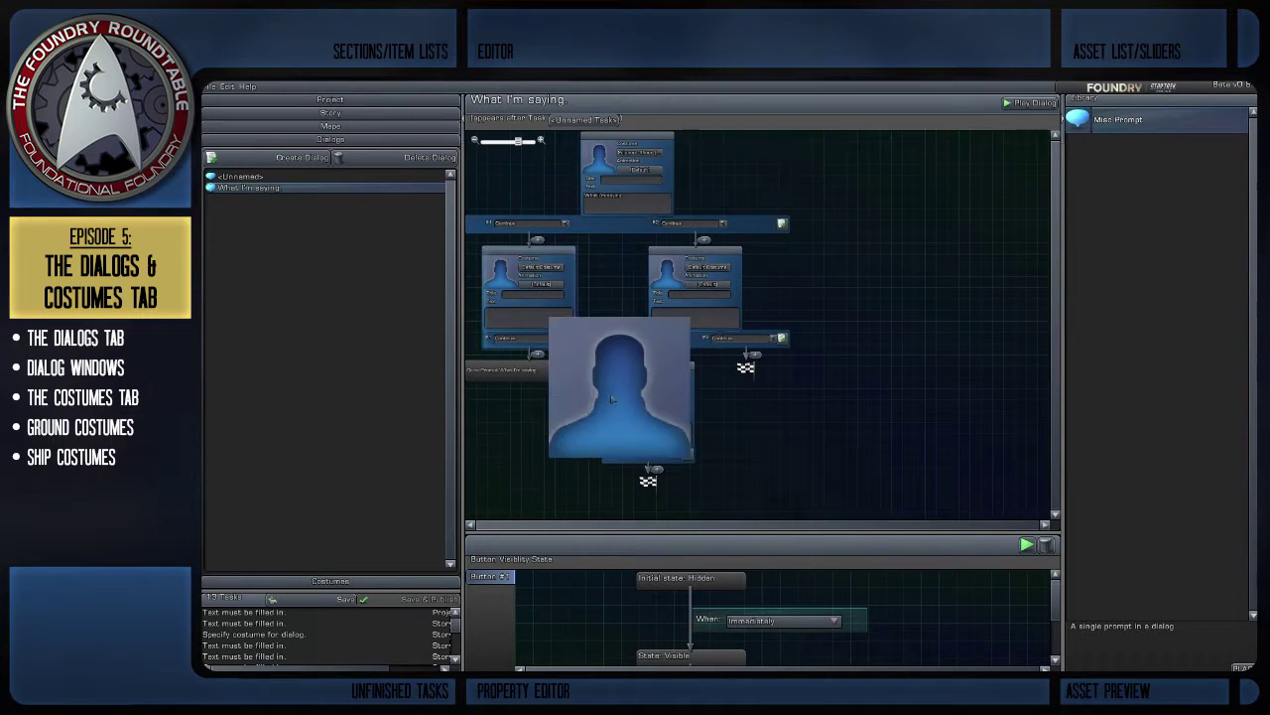
{"action": "scroll", "coordinate": [780, 475], "scroll_direction": "up", "scroll_amount": 3}
{"action": "scroll", "coordinate": [806, 473], "scroll_direction": "down", "scroll_amount": 3}
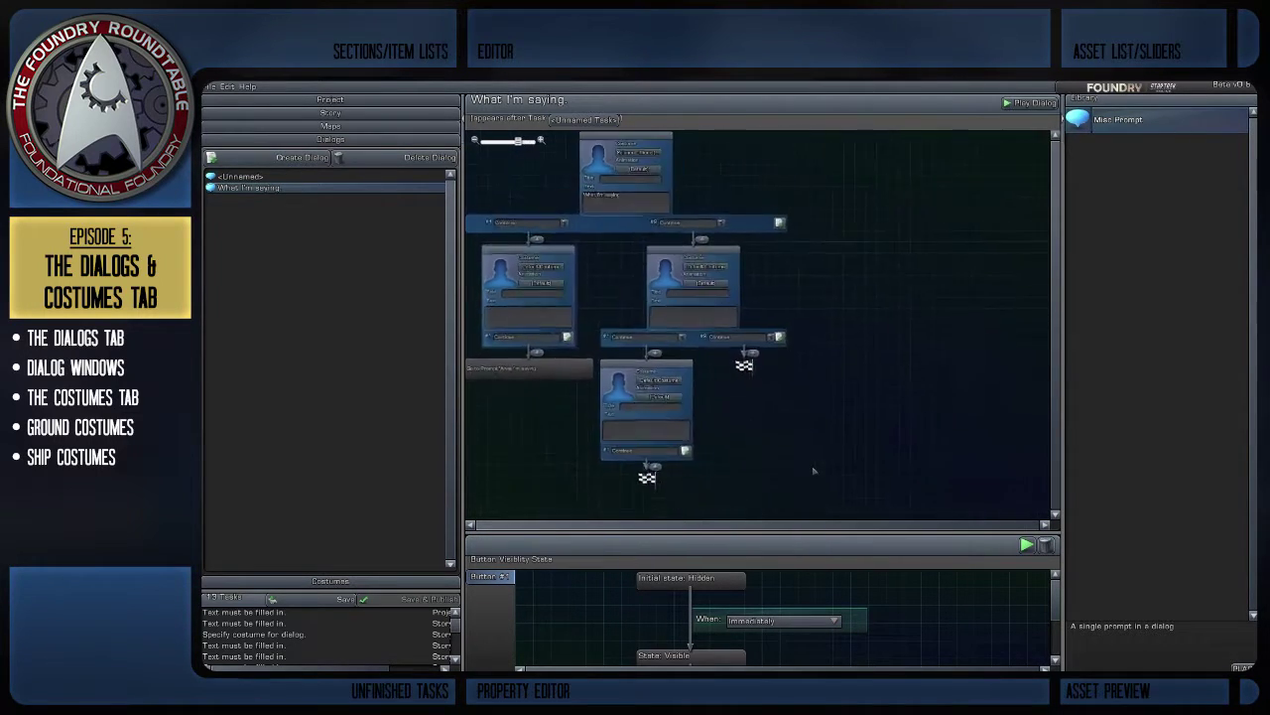
Step: Examine the dialog tree's branches and the button visibility states of the opening prompt and its follow-up prompts
{"action": "left_click", "coordinate": [614, 225]}
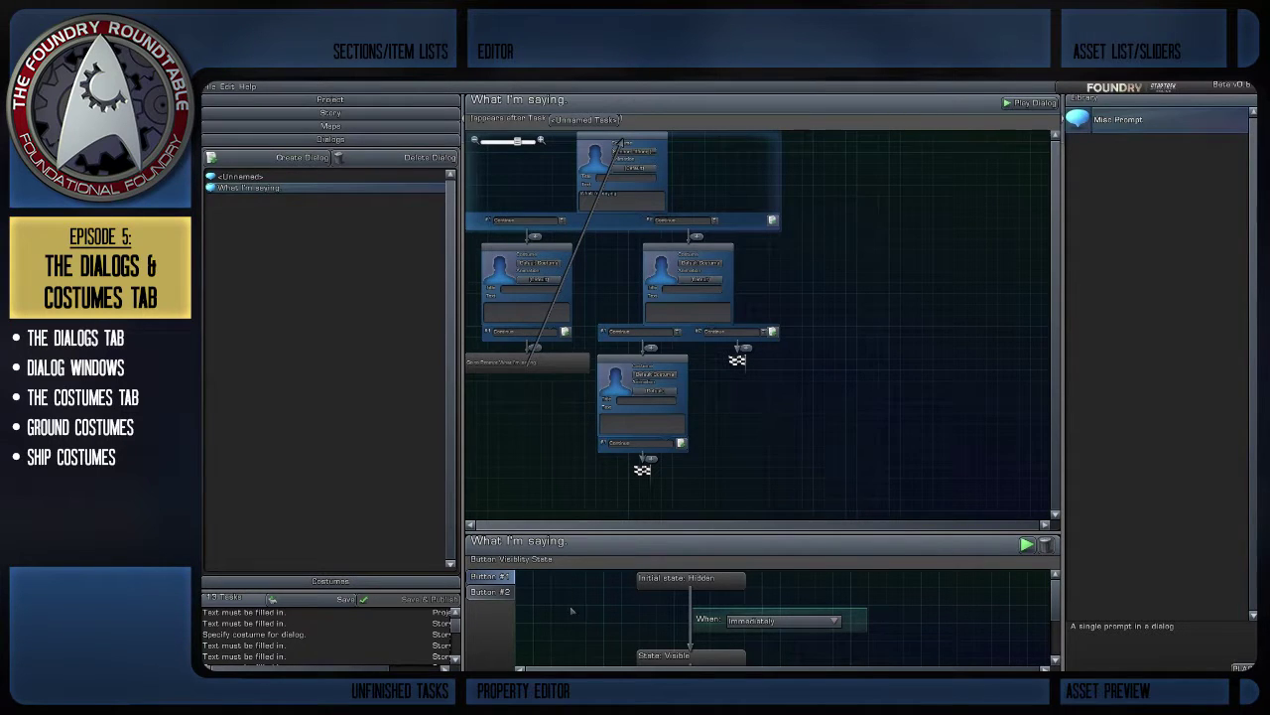
{"action": "scroll", "coordinate": [645, 621], "scroll_direction": "down", "scroll_amount": 1}
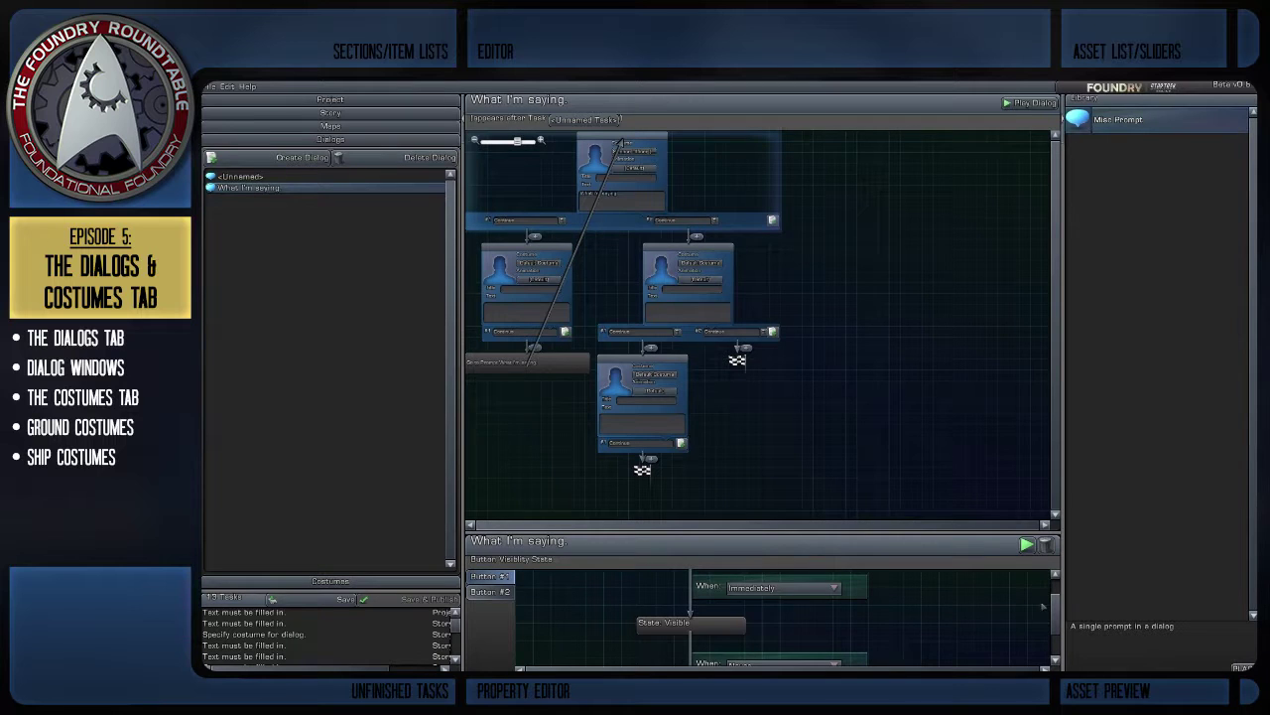
{"action": "scroll", "coordinate": [1040, 601], "scroll_direction": "up", "scroll_amount": 1}
{"action": "scroll", "coordinate": [1042, 625], "scroll_direction": "down", "scroll_amount": 2}
{"action": "left_click", "coordinate": [931, 444]}
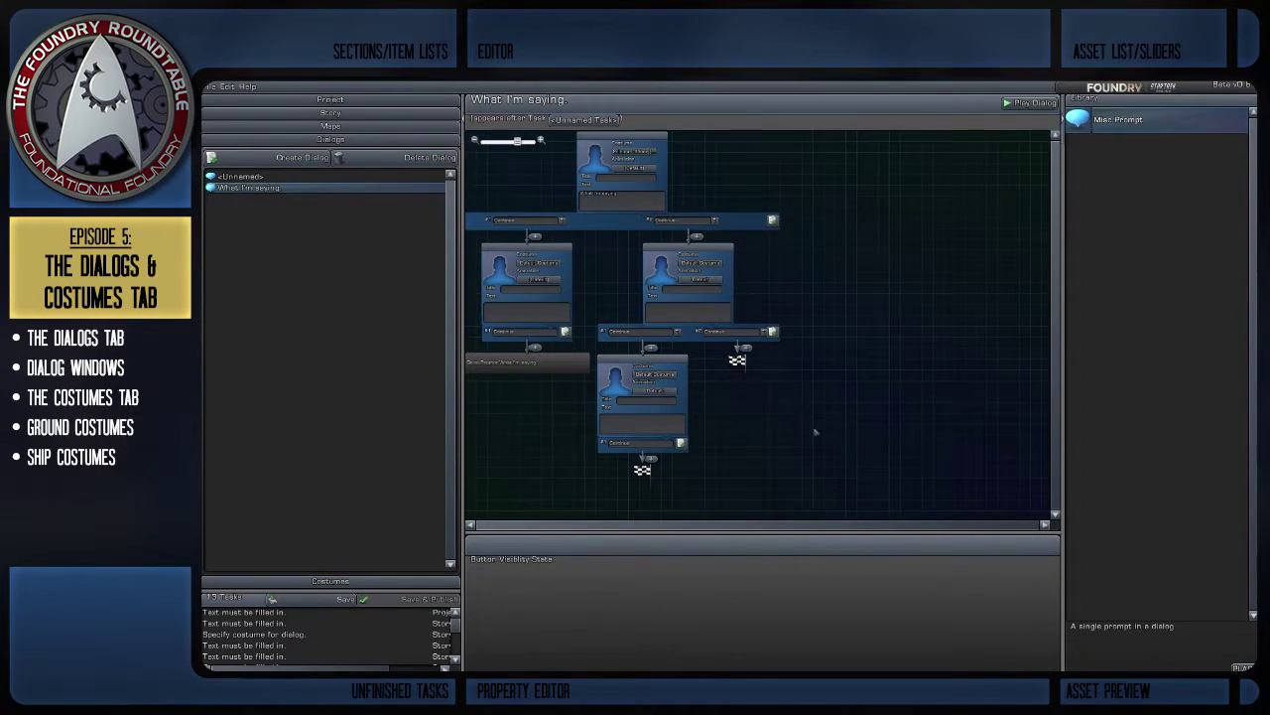
{"action": "left_click", "coordinate": [653, 251]}
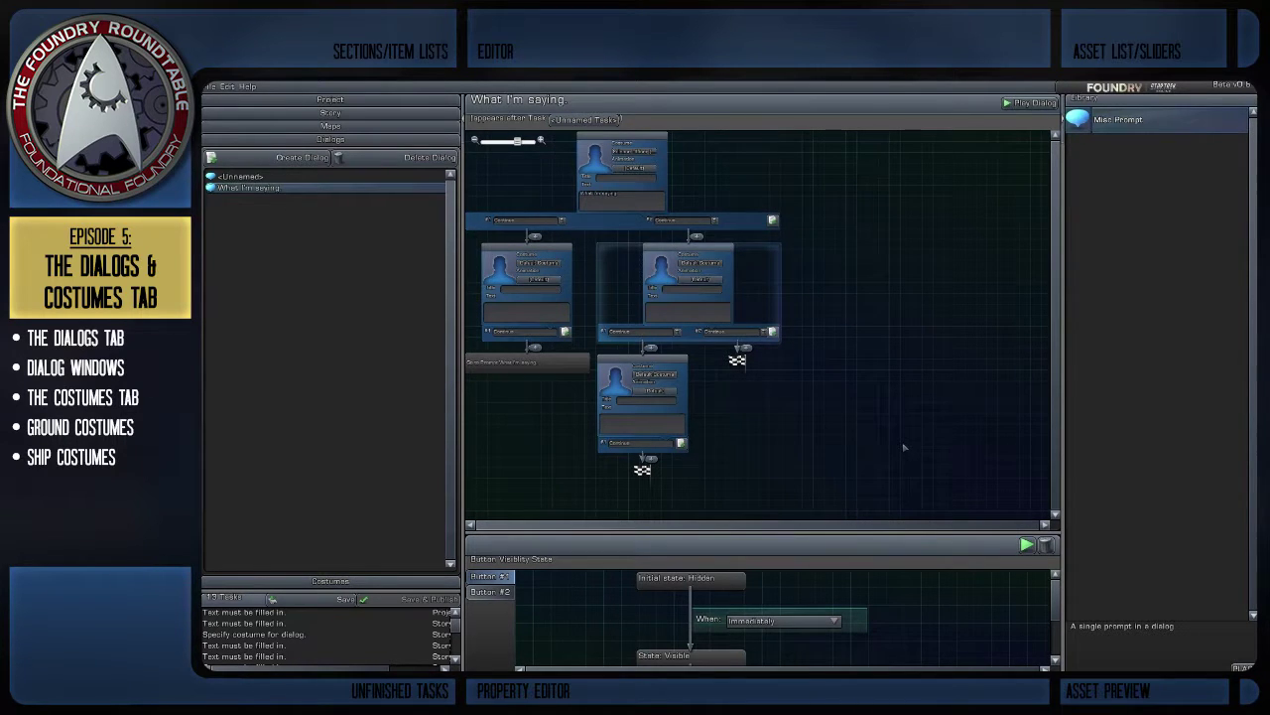
{"action": "scroll", "coordinate": [903, 453], "scroll_direction": "up", "scroll_amount": 3}
{"action": "left_click", "coordinate": [896, 486]}
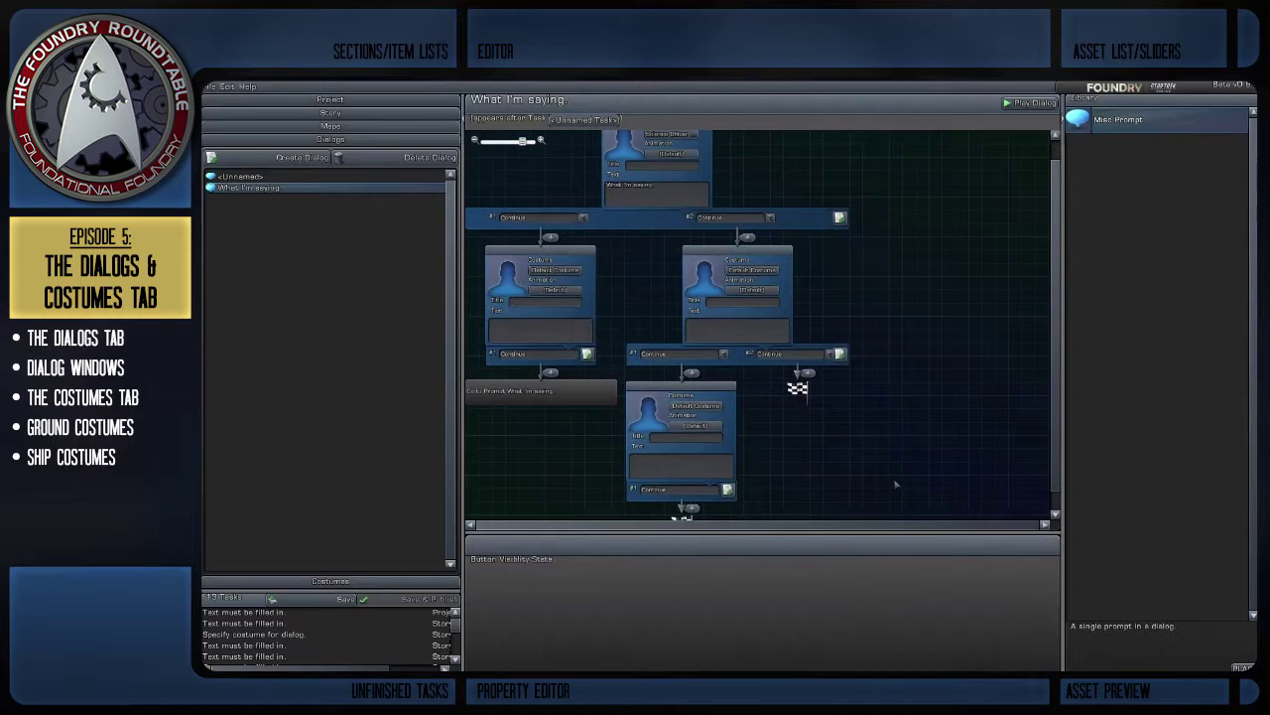
{"action": "scroll", "coordinate": [892, 481], "scroll_direction": "down", "scroll_amount": 3}
{"action": "scroll", "coordinate": [746, 439], "scroll_direction": "up", "scroll_amount": 2}
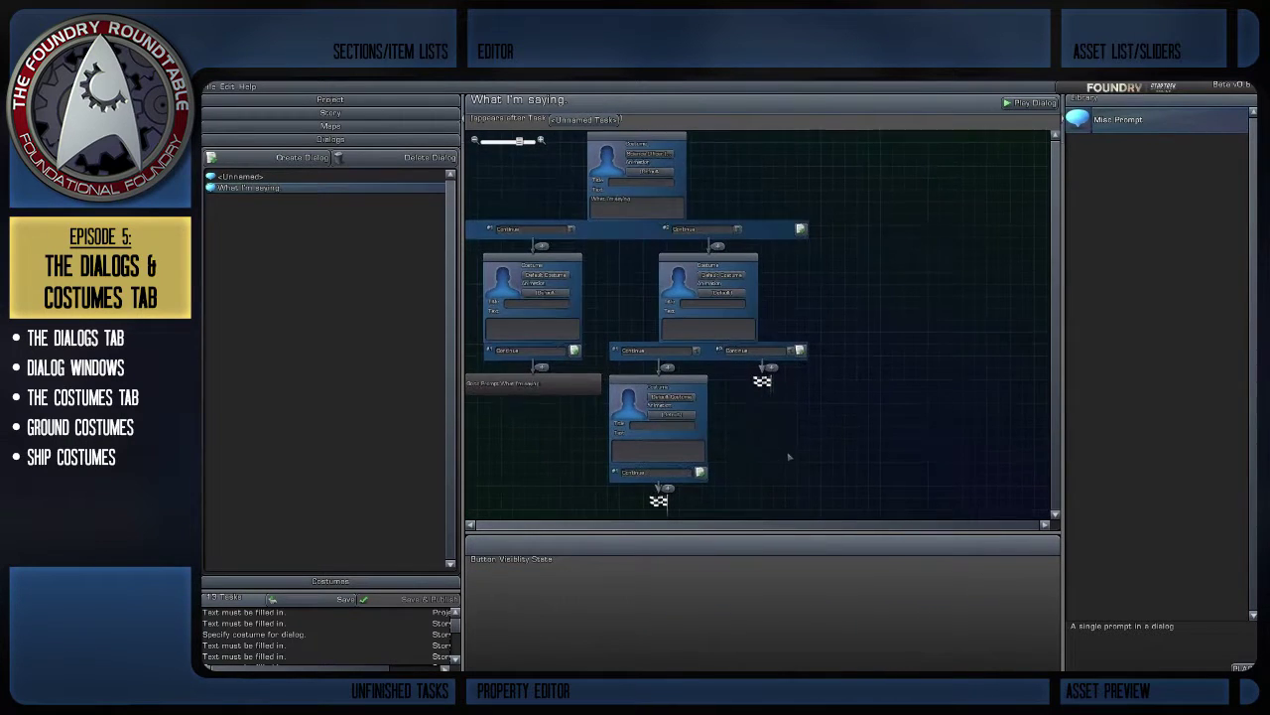
{"action": "left_click", "coordinate": [569, 259]}
{"action": "left_click", "coordinate": [709, 262]}
{"action": "left_click", "coordinate": [843, 390]}
Step: Create a new Ground Character costume named "My Guy"
{"action": "left_click", "coordinate": [330, 580]}
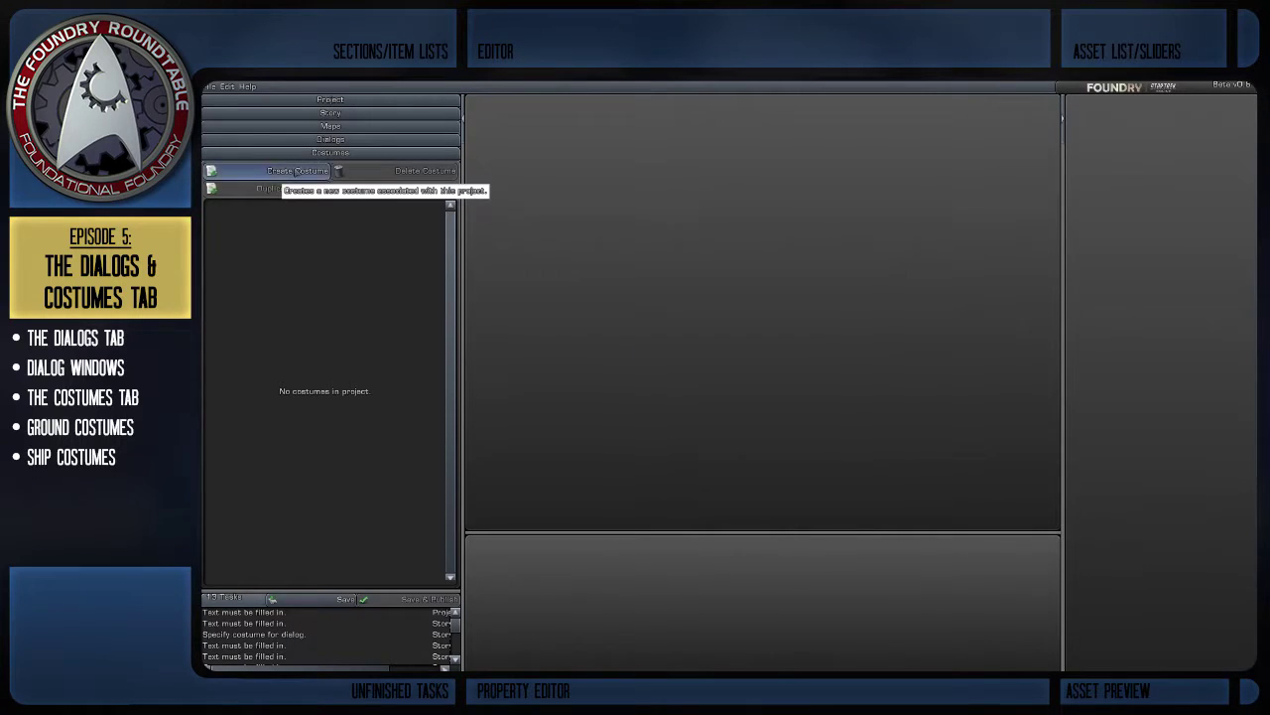
{"action": "left_click", "coordinate": [297, 171]}
{"action": "left_click", "coordinate": [792, 397]}
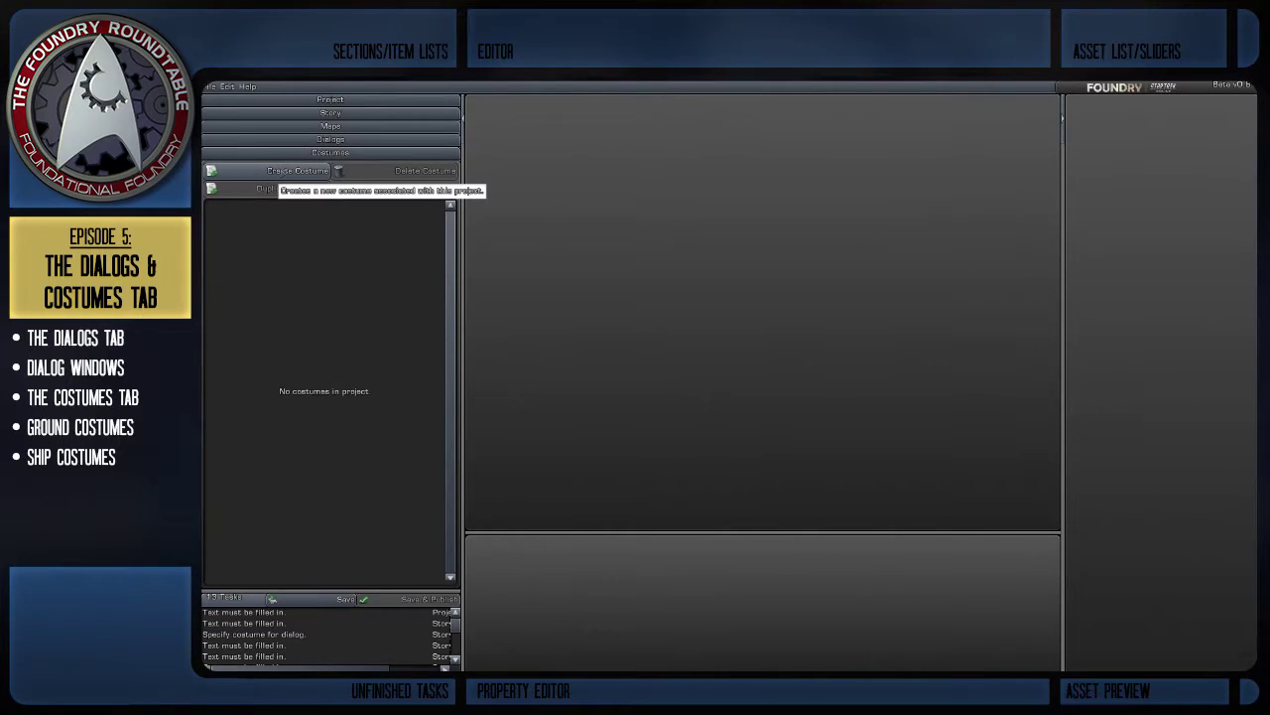
{"action": "left_click", "coordinate": [290, 171]}
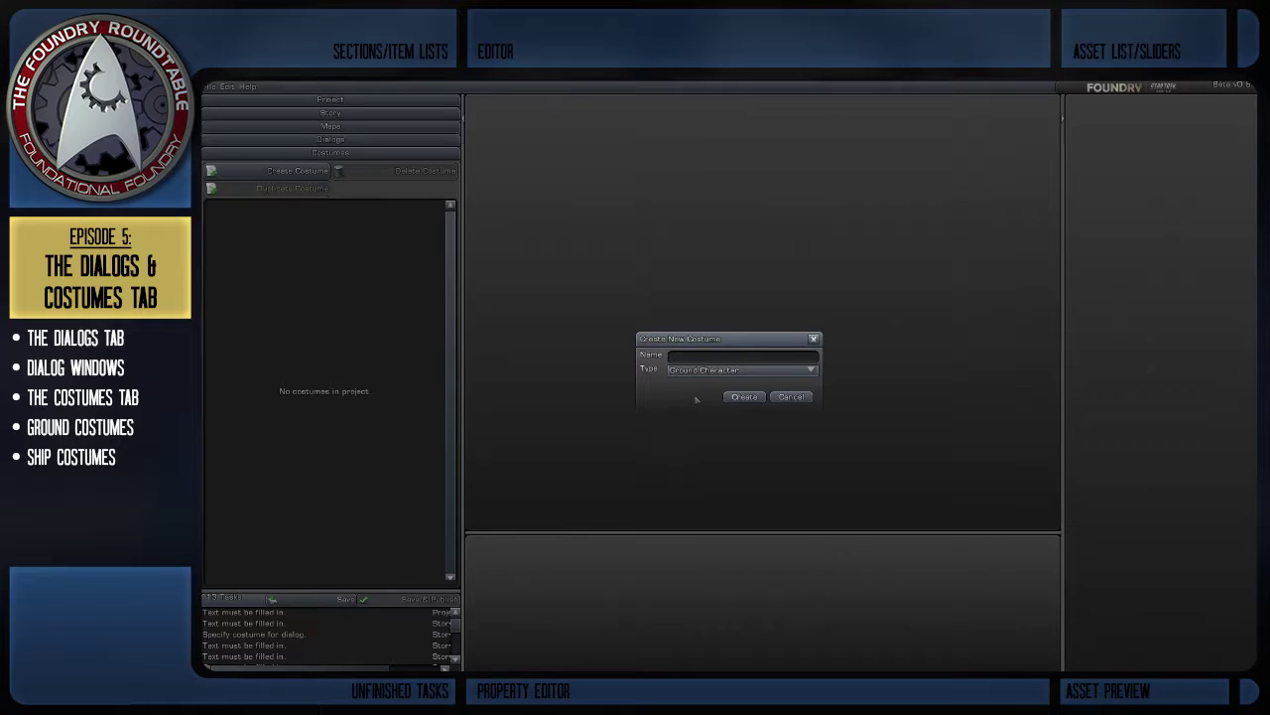
{"action": "type", "text": "My Guy"}
{"action": "left_click", "coordinate": [745, 397]}
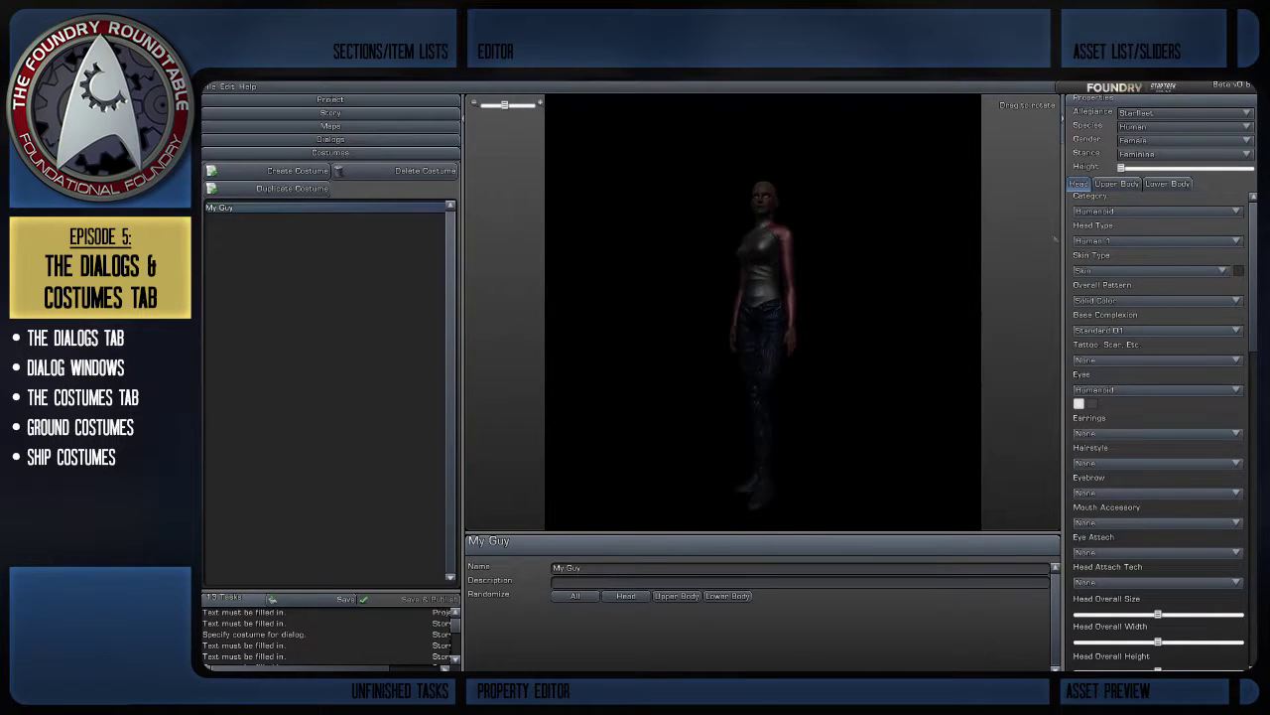
Step: Look over the head options of the My Guy costume, then set the head category to Hats and the head type to Human 4
{"action": "scroll", "coordinate": [1171, 490], "scroll_direction": "down", "scroll_amount": 5}
{"action": "scroll", "coordinate": [1162, 427], "scroll_direction": "down", "scroll_amount": 10}
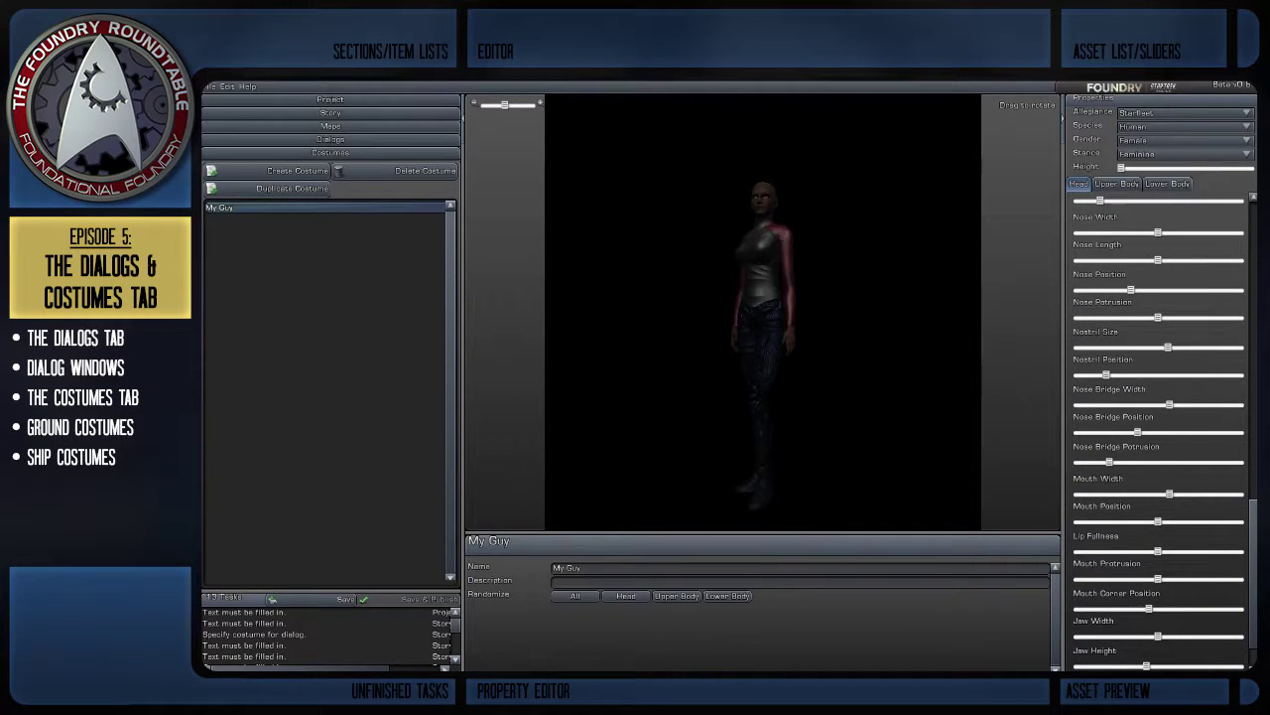
{"action": "left_click_drag", "start_coordinate": [1251, 612], "coordinate": [1251, 298]}
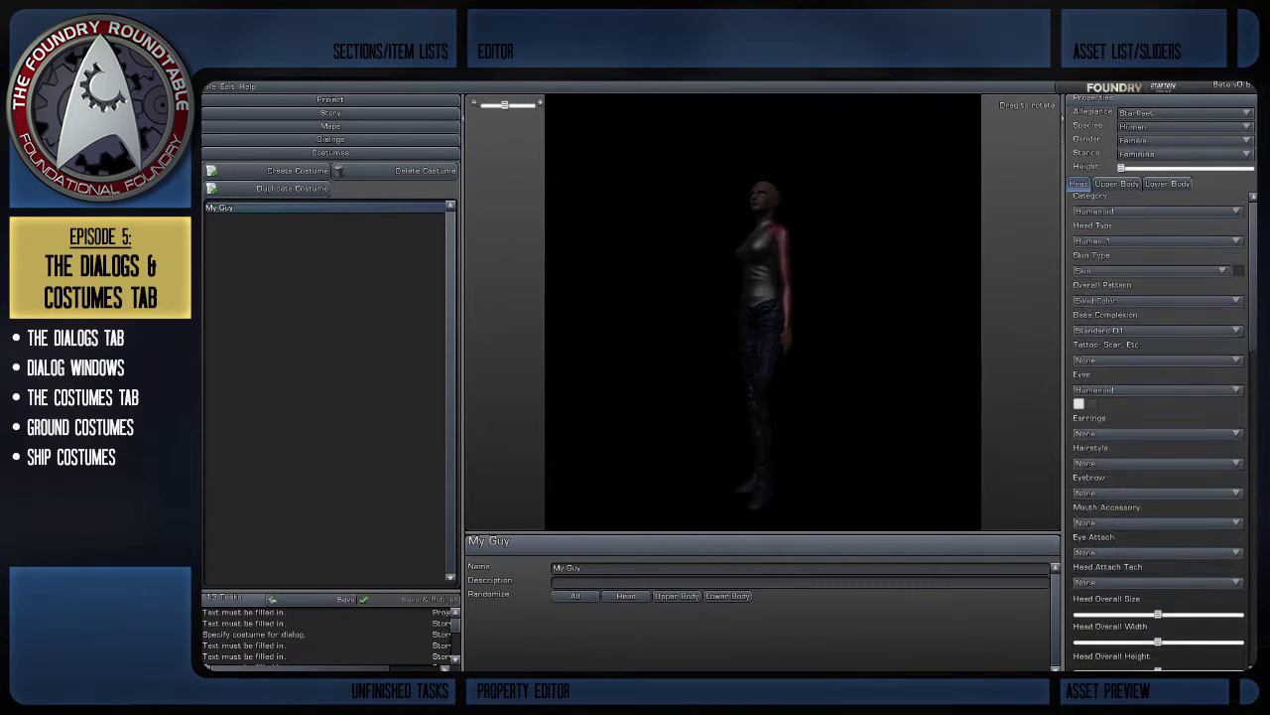
{"action": "left_click", "coordinate": [1162, 211]}
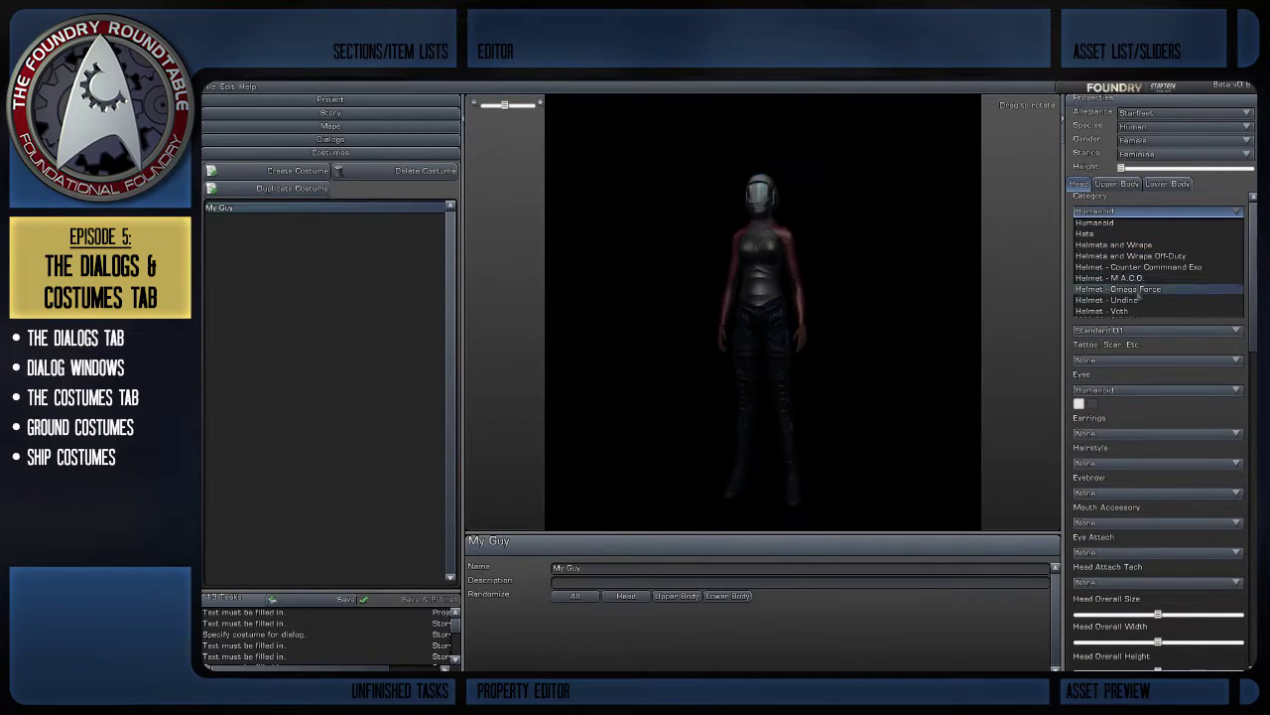
{"action": "left_click", "coordinate": [1133, 234]}
{"action": "left_click", "coordinate": [1137, 243]}
{"action": "left_click", "coordinate": [1151, 286]}
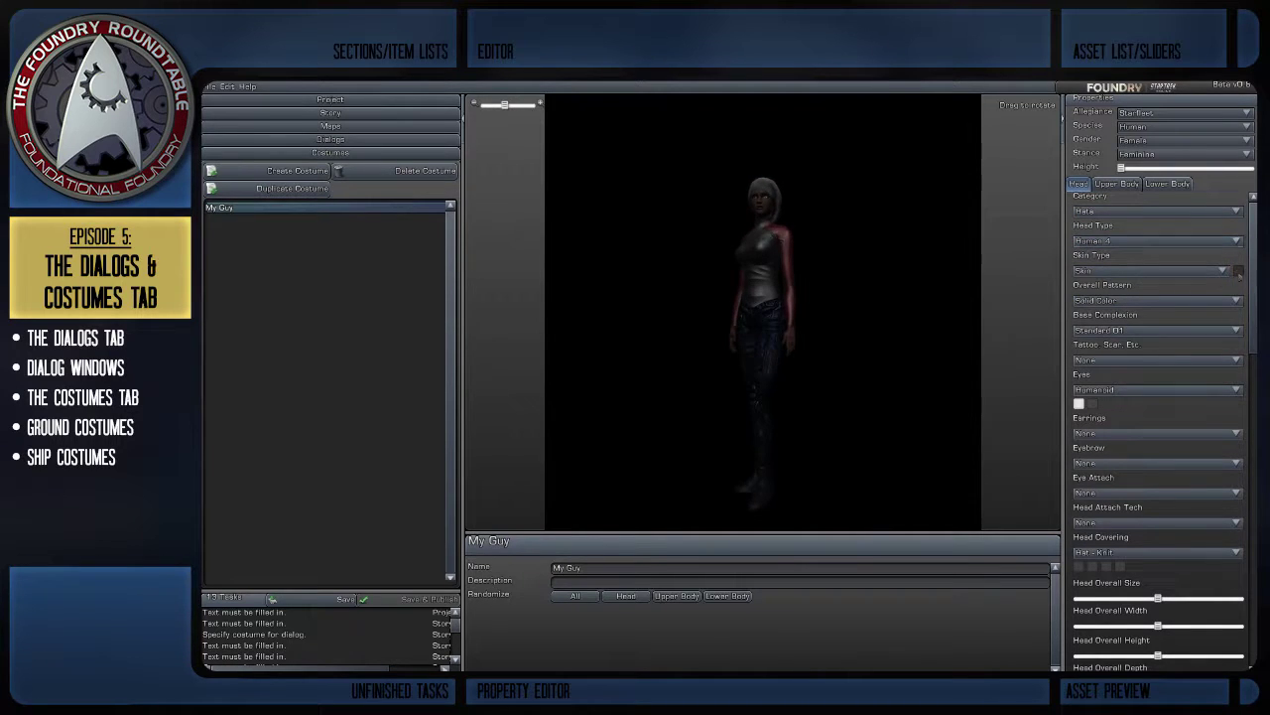
Step: Give the head a light skin colour, the Makeup All overall pattern and the Standard 04 base complexion
{"action": "left_click", "coordinate": [1151, 300]}
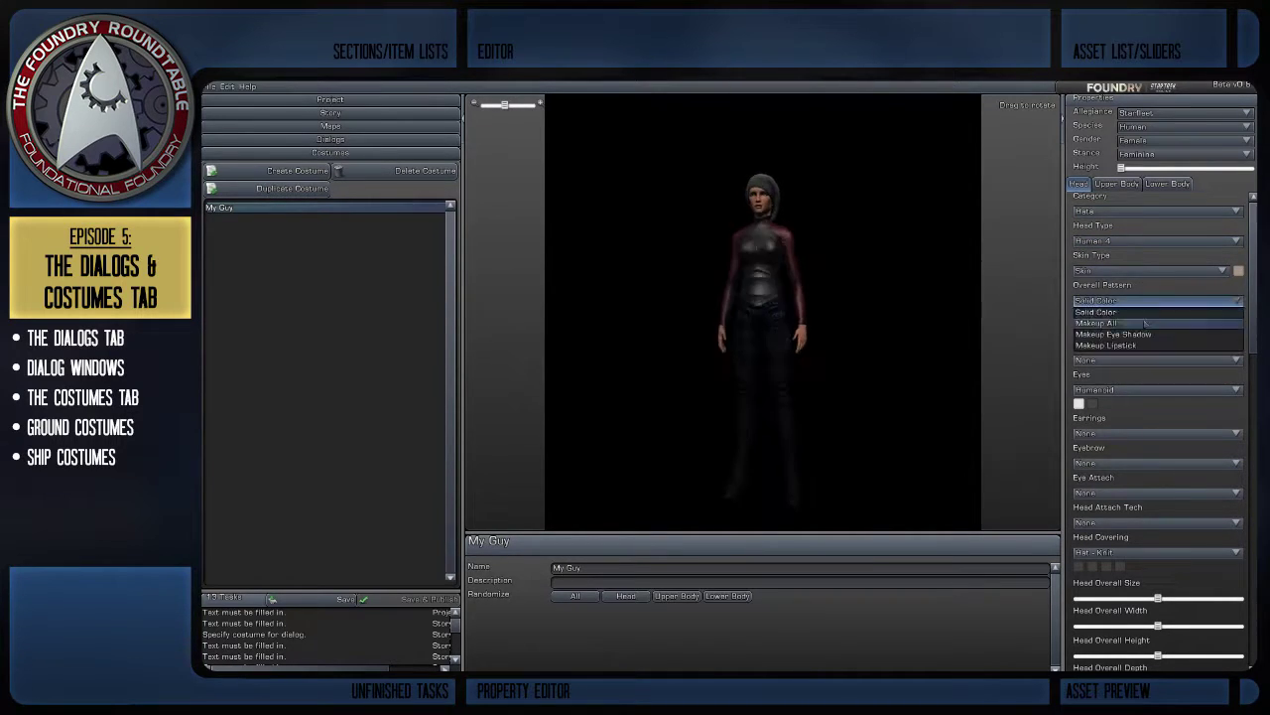
{"action": "left_click", "coordinate": [1141, 322]}
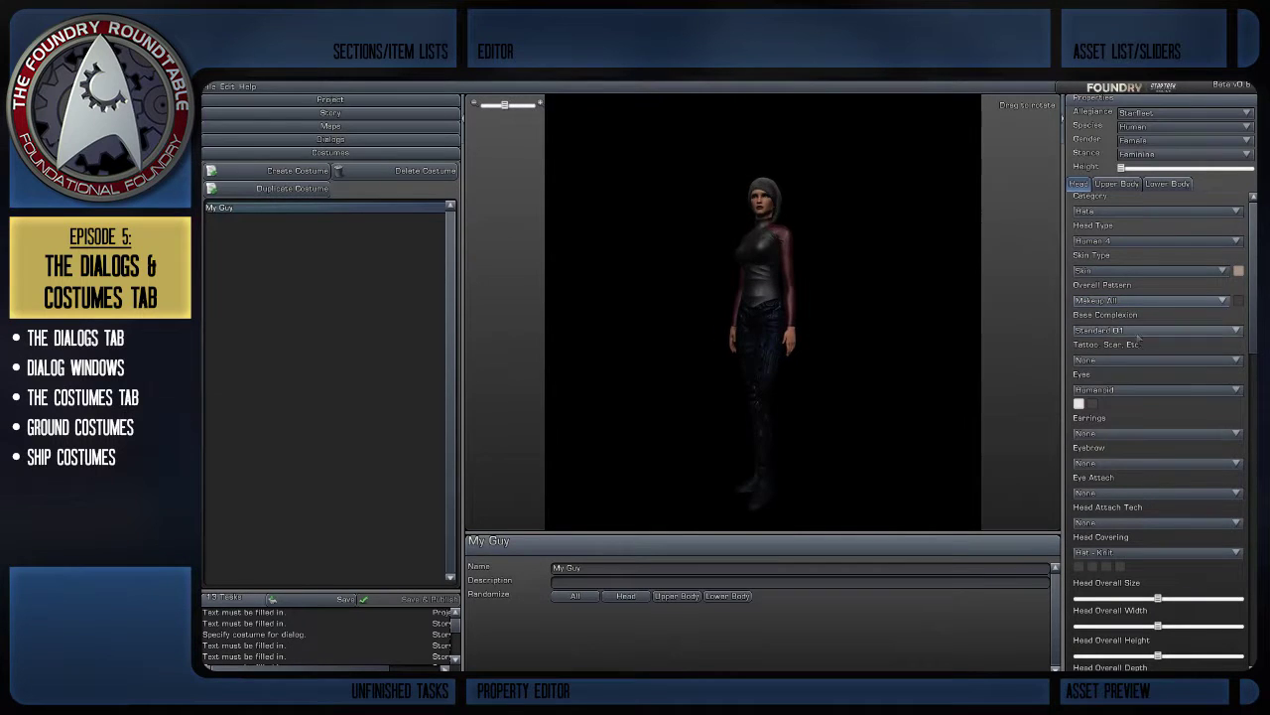
{"action": "left_click", "coordinate": [1139, 333]}
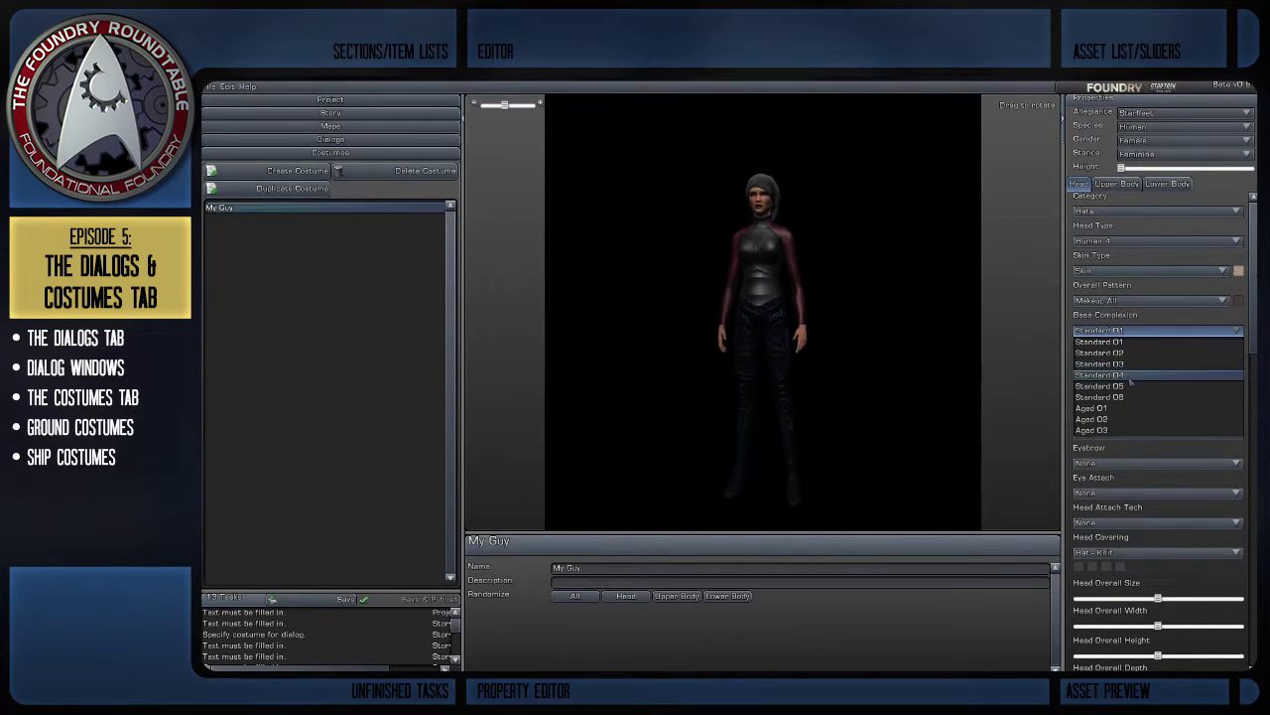
{"action": "left_click", "coordinate": [1130, 375]}
Step: Set the costume's earrings to Latinum 5
{"action": "left_click", "coordinate": [1142, 434]}
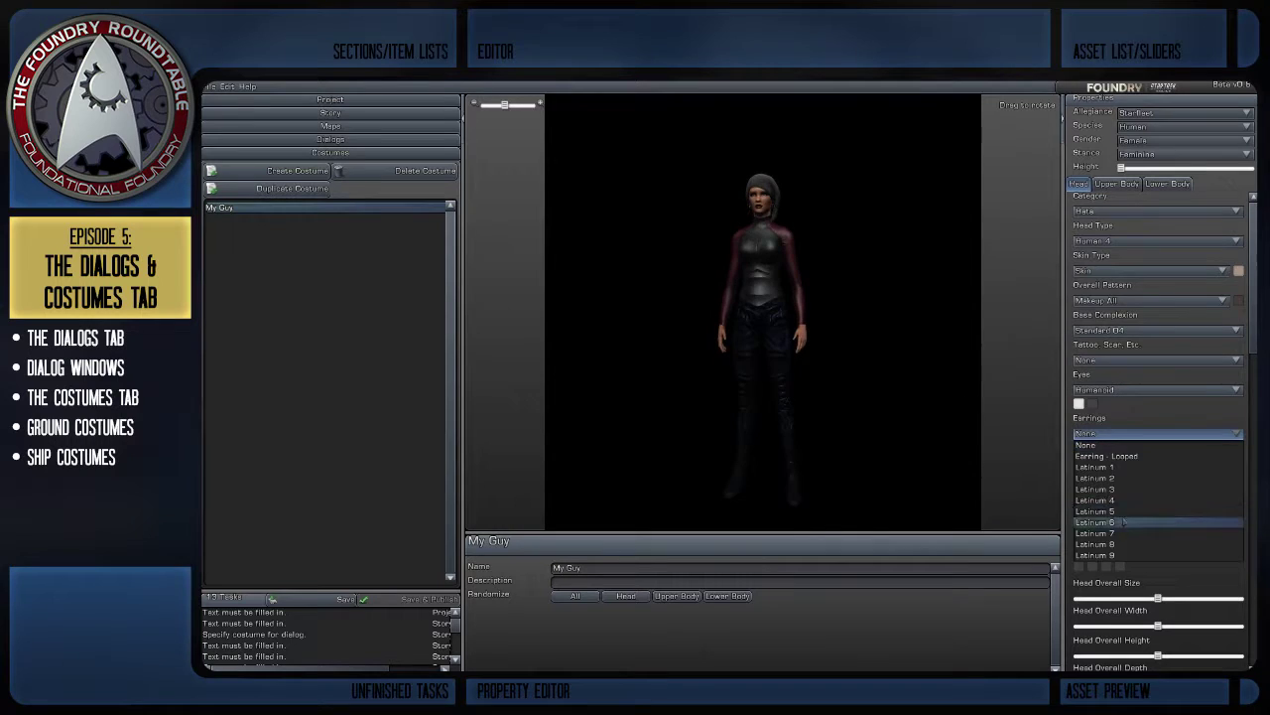
{"action": "left_click", "coordinate": [1125, 522]}
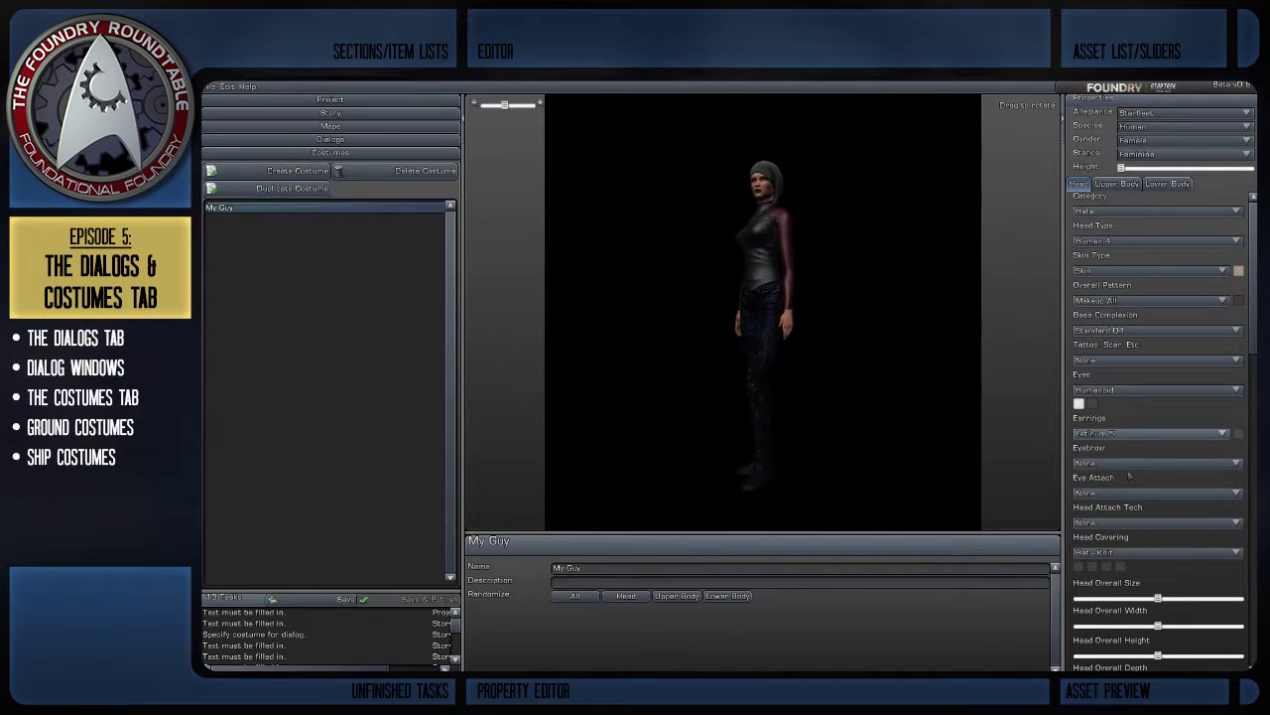
{"action": "scroll", "coordinate": [1138, 337], "scroll_direction": "down", "scroll_amount": 3}
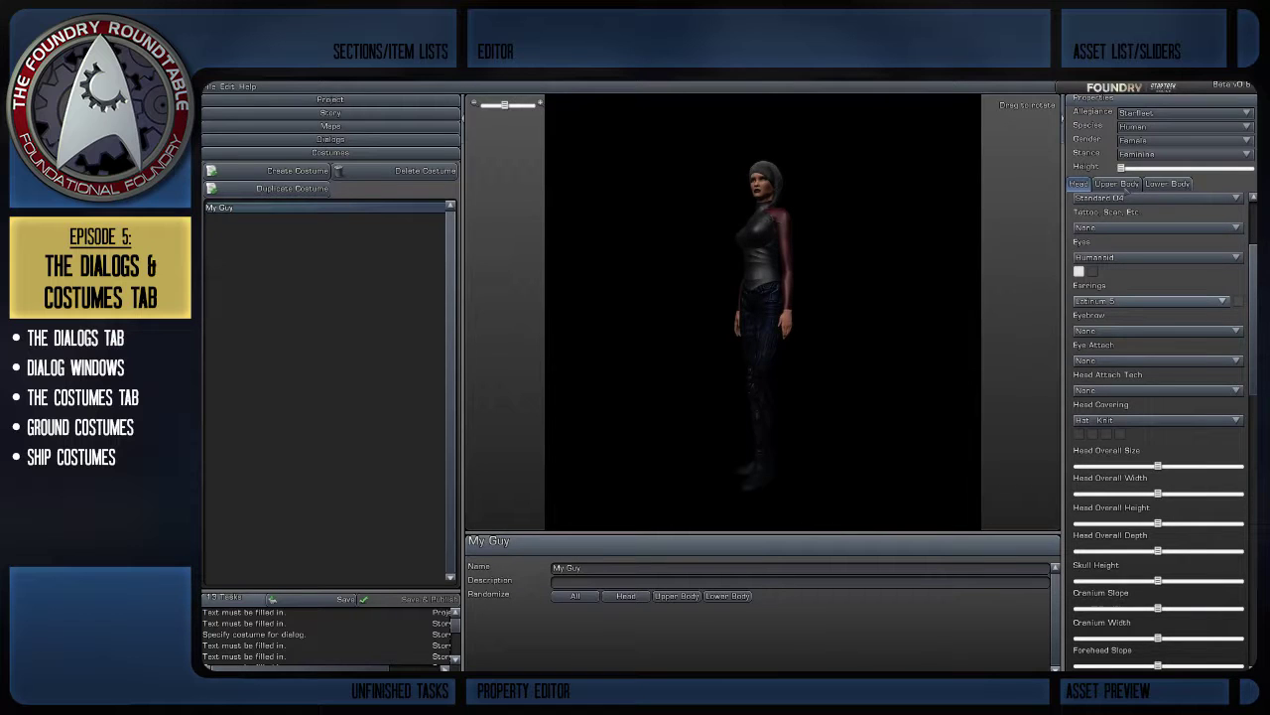
Step: Look through the allegiance, species, gender and stance choices, picking Starfleet, Human, Female and Feminine
{"action": "left_click", "coordinate": [1186, 112]}
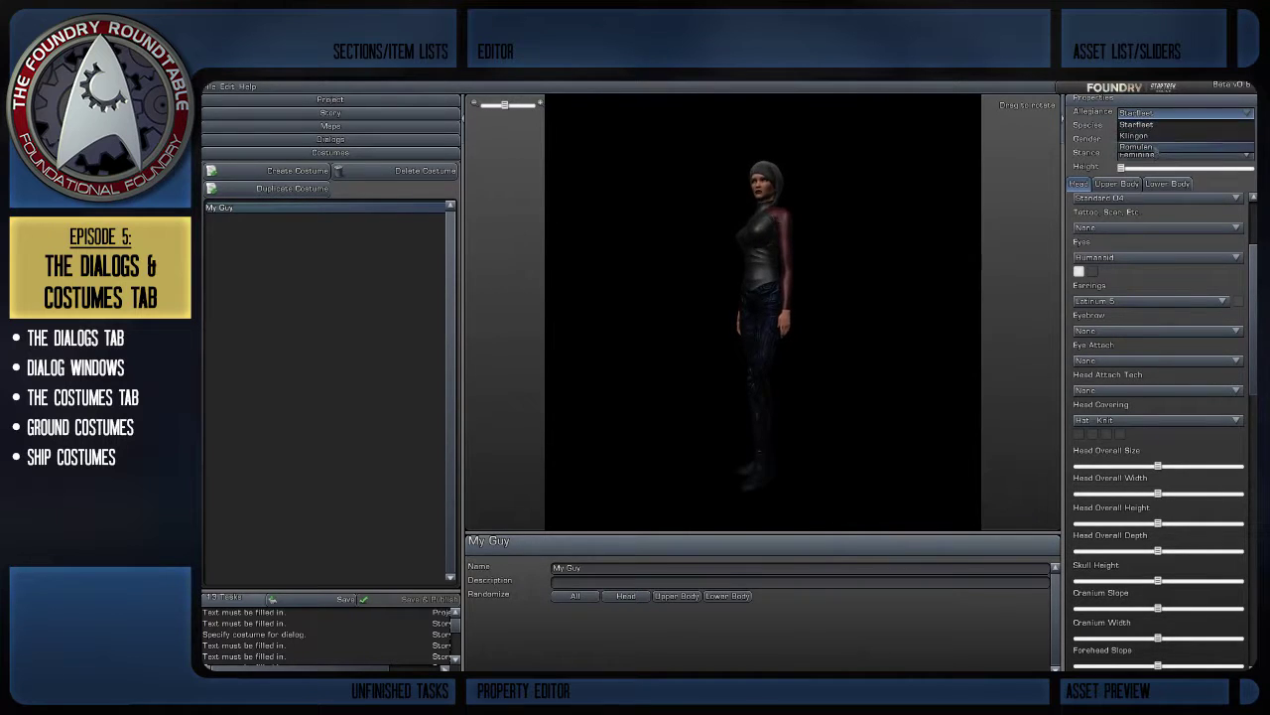
{"action": "left_click", "coordinate": [1172, 125]}
{"action": "left_click", "coordinate": [1178, 127]}
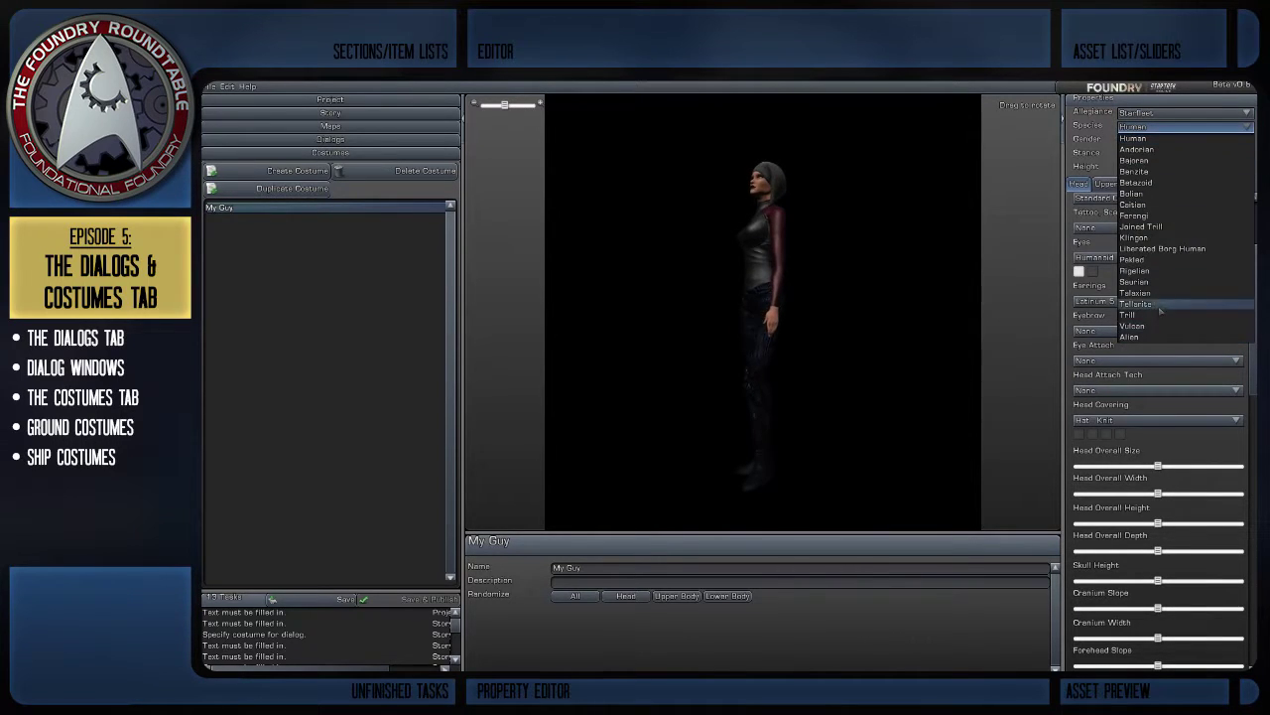
{"action": "left_click", "coordinate": [1134, 138]}
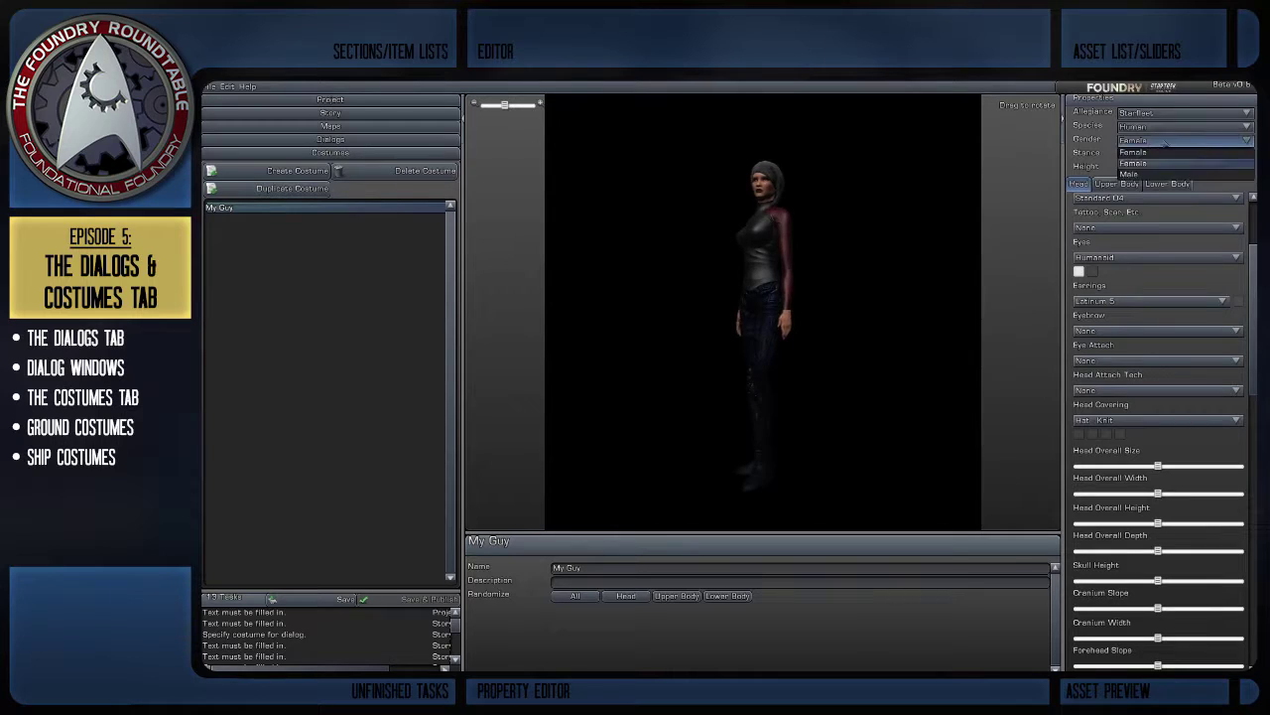
{"action": "left_click", "coordinate": [1156, 154]}
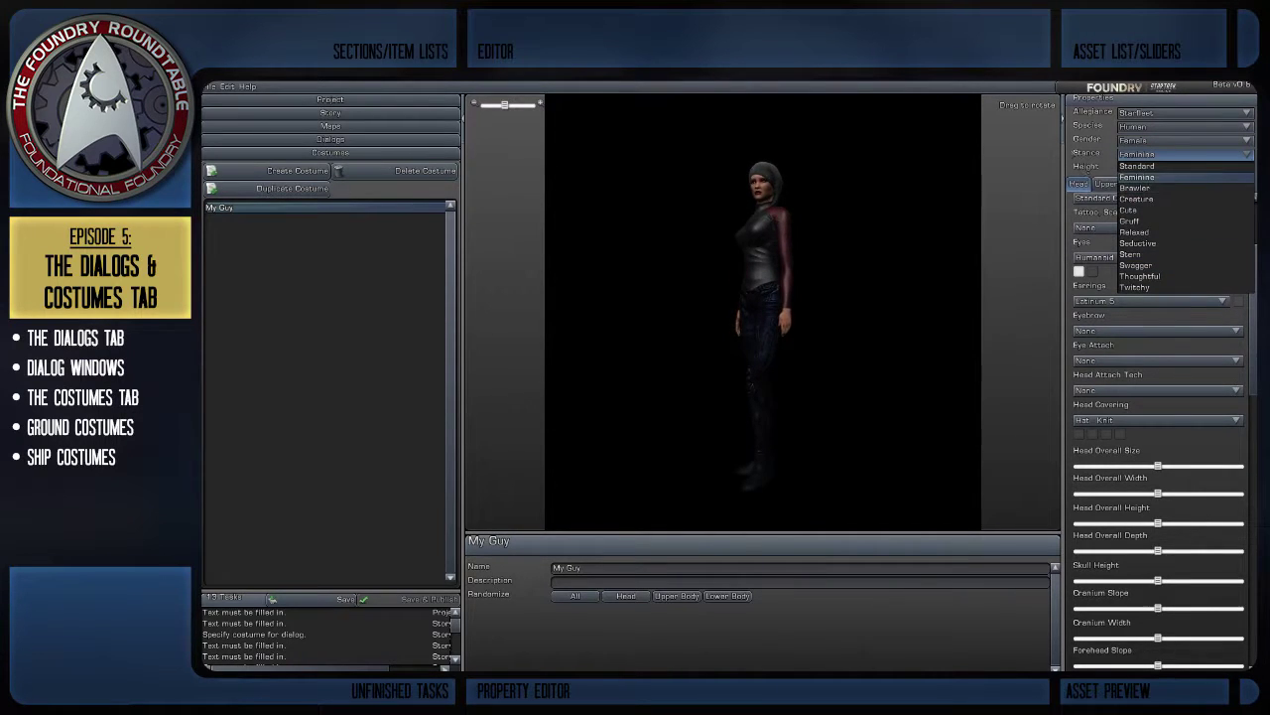
{"action": "left_click", "coordinate": [1136, 177]}
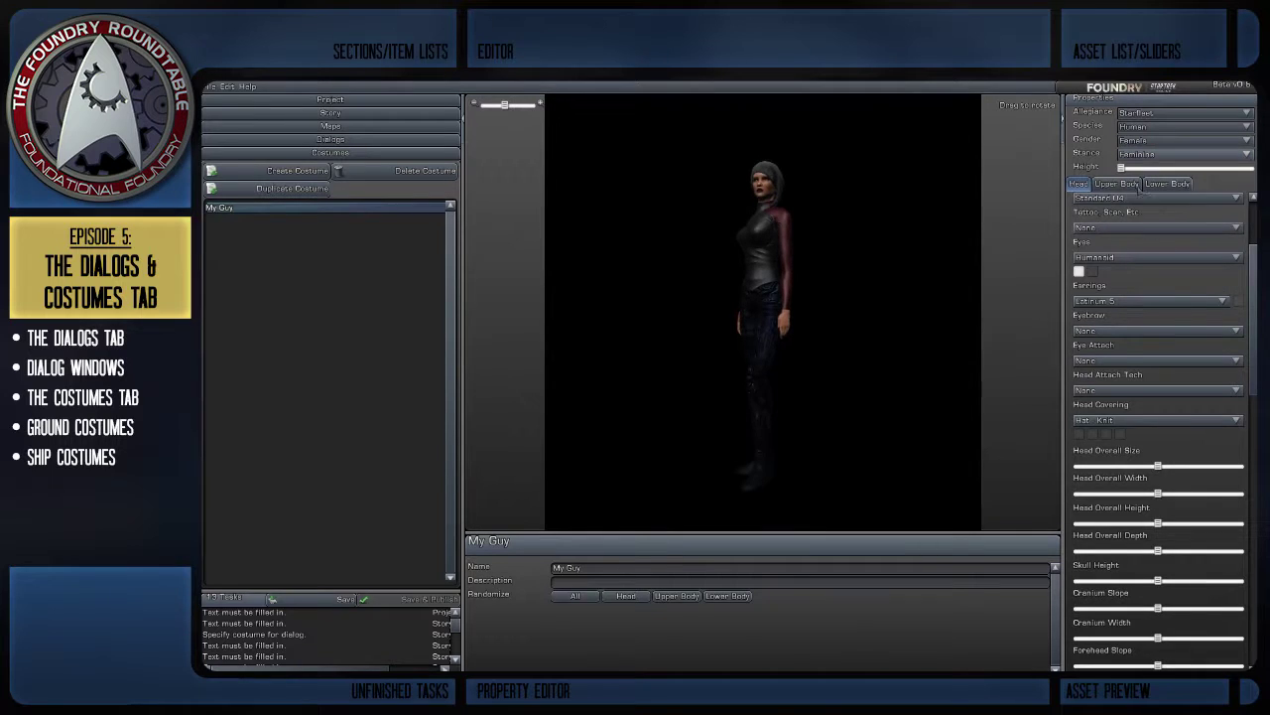
Step: Set the costume's upper body category to Beachwear Separates
{"action": "left_click", "coordinate": [1119, 184]}
{"action": "left_click", "coordinate": [1079, 185]}
{"action": "left_click", "coordinate": [1131, 185]}
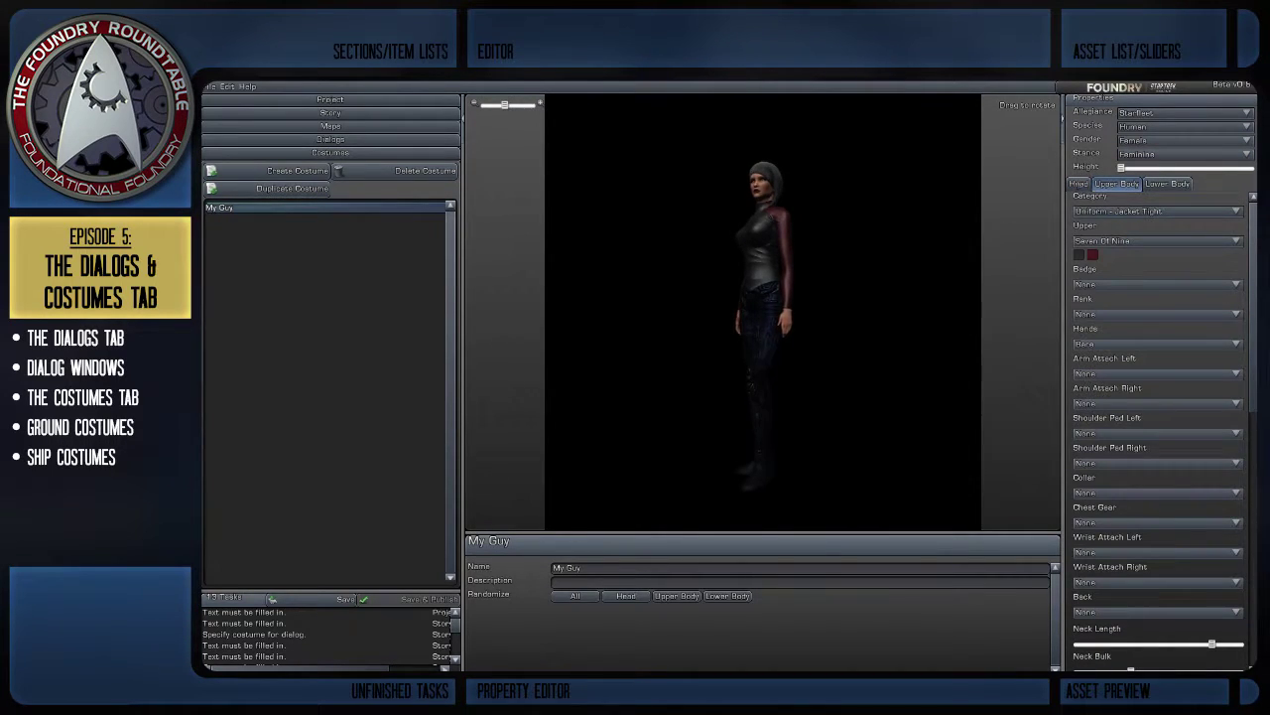
{"action": "scroll", "coordinate": [831, 260], "scroll_direction": "up", "scroll_amount": 2}
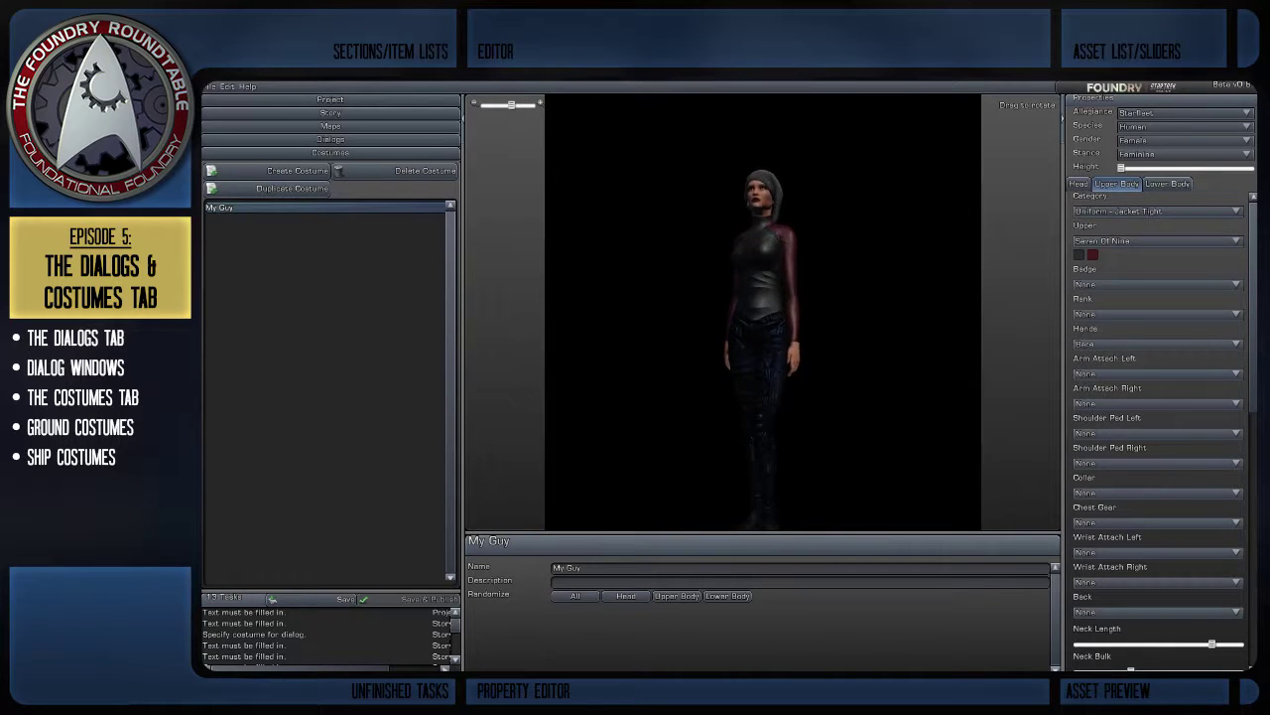
{"action": "scroll", "coordinate": [824, 233], "scroll_direction": "up", "scroll_amount": 2}
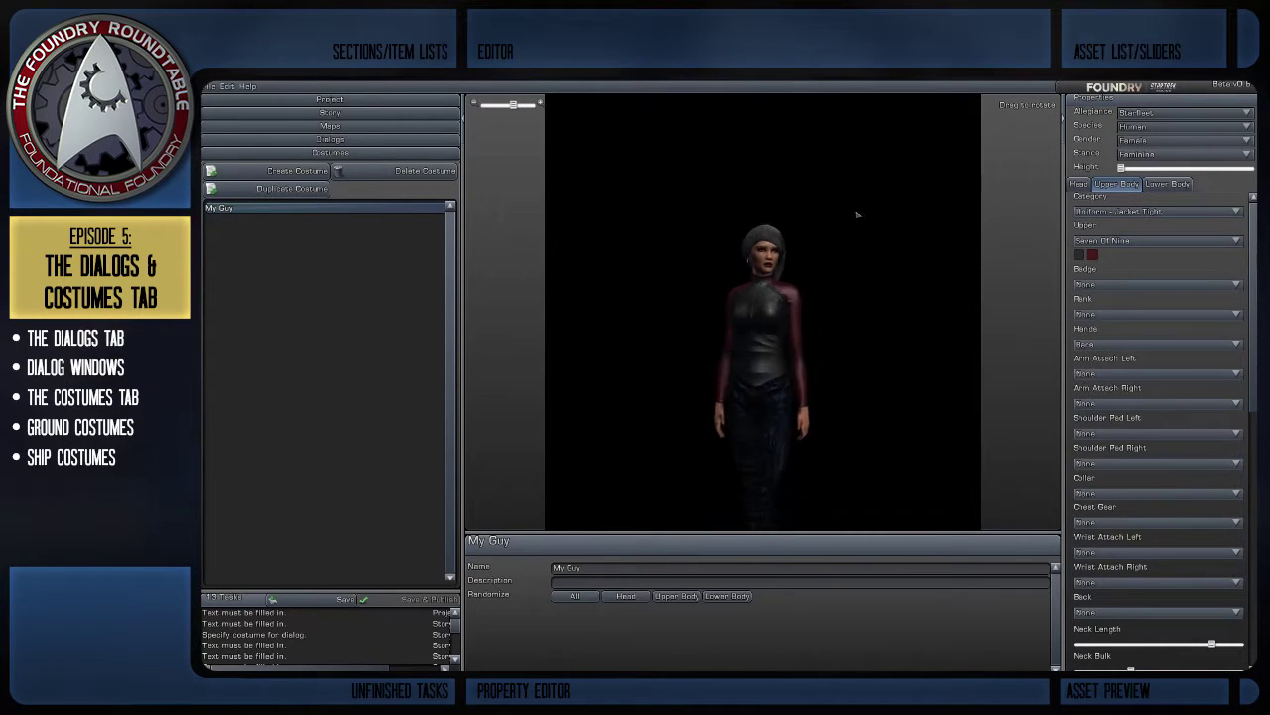
{"action": "left_click", "coordinate": [1149, 115]}
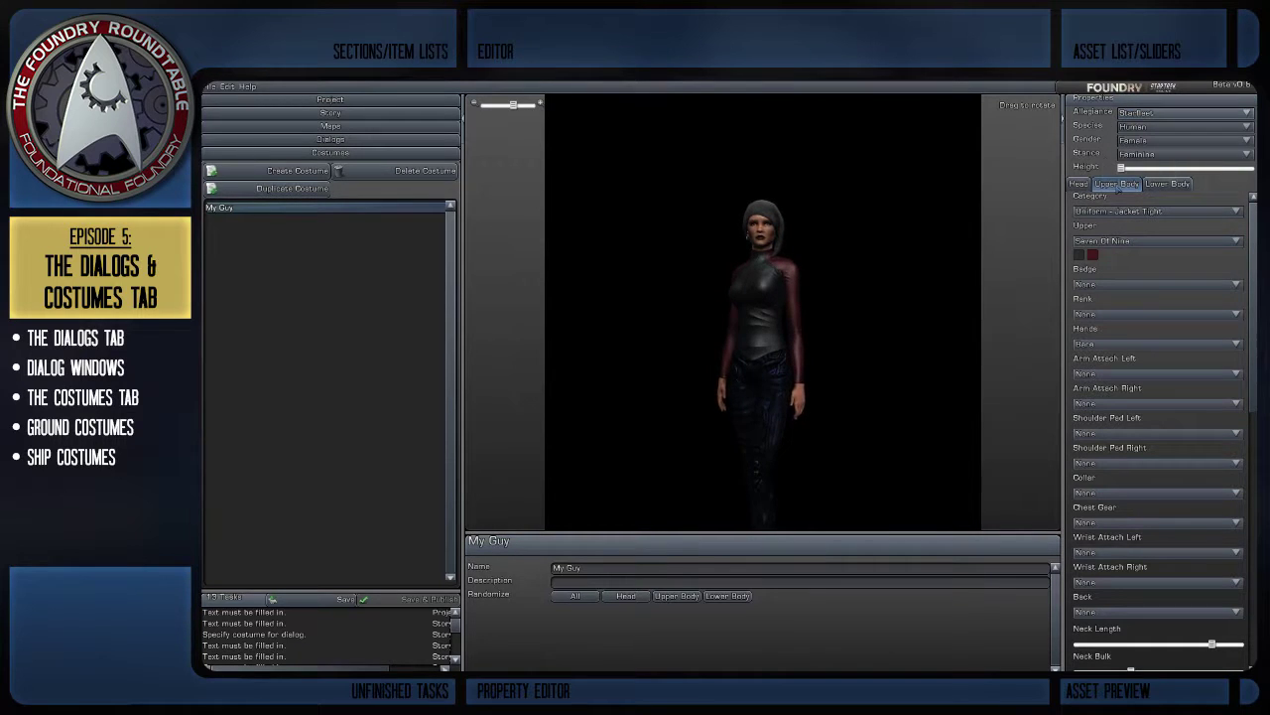
{"action": "left_click", "coordinate": [1151, 210]}
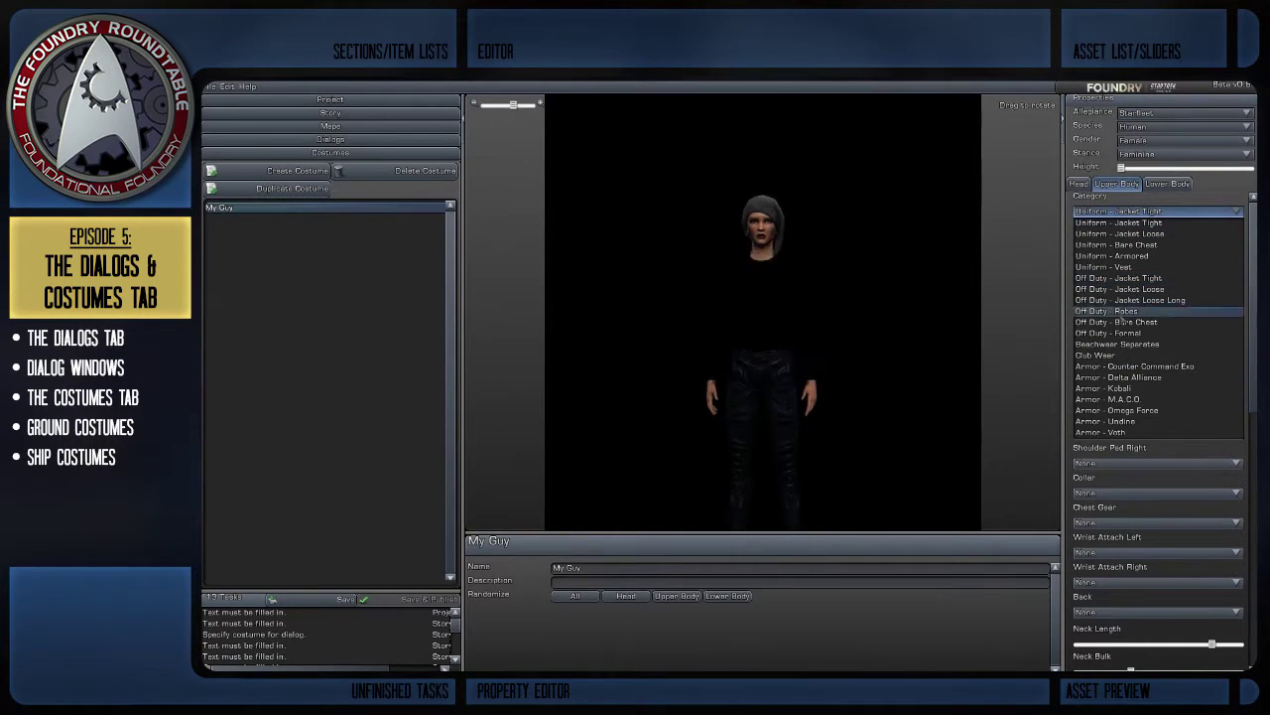
{"action": "left_click", "coordinate": [1112, 343]}
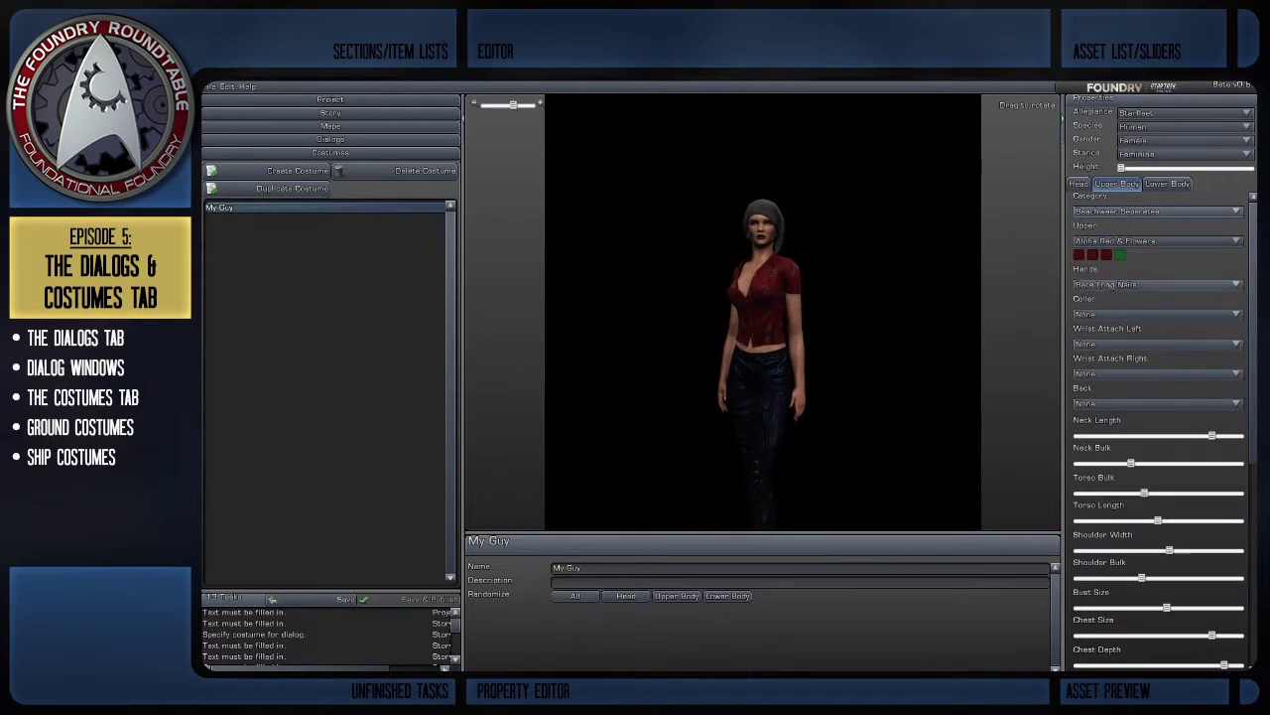
Step: Add the Island Flower Necklace Basic collar and the Wrist Corsage Basic Right attachment to the upper body
{"action": "left_click", "coordinate": [1151, 314]}
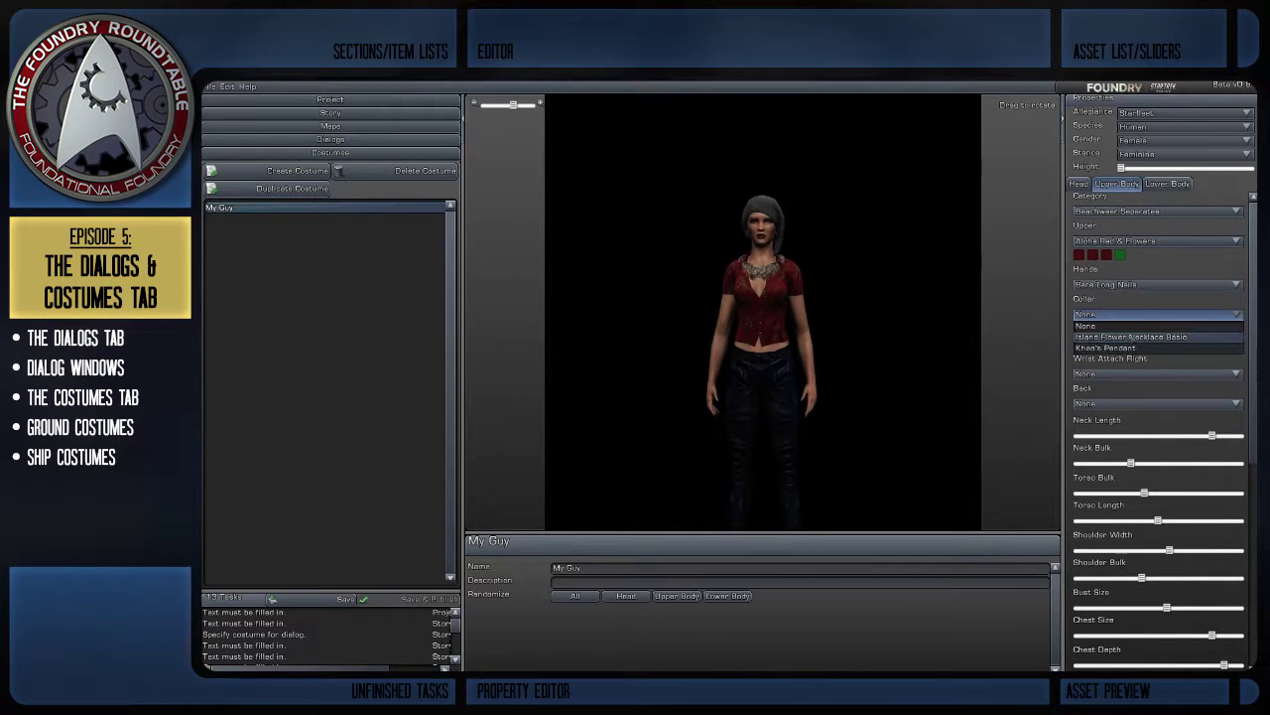
{"action": "left_click", "coordinate": [1141, 350]}
{"action": "left_click", "coordinate": [1138, 388]}
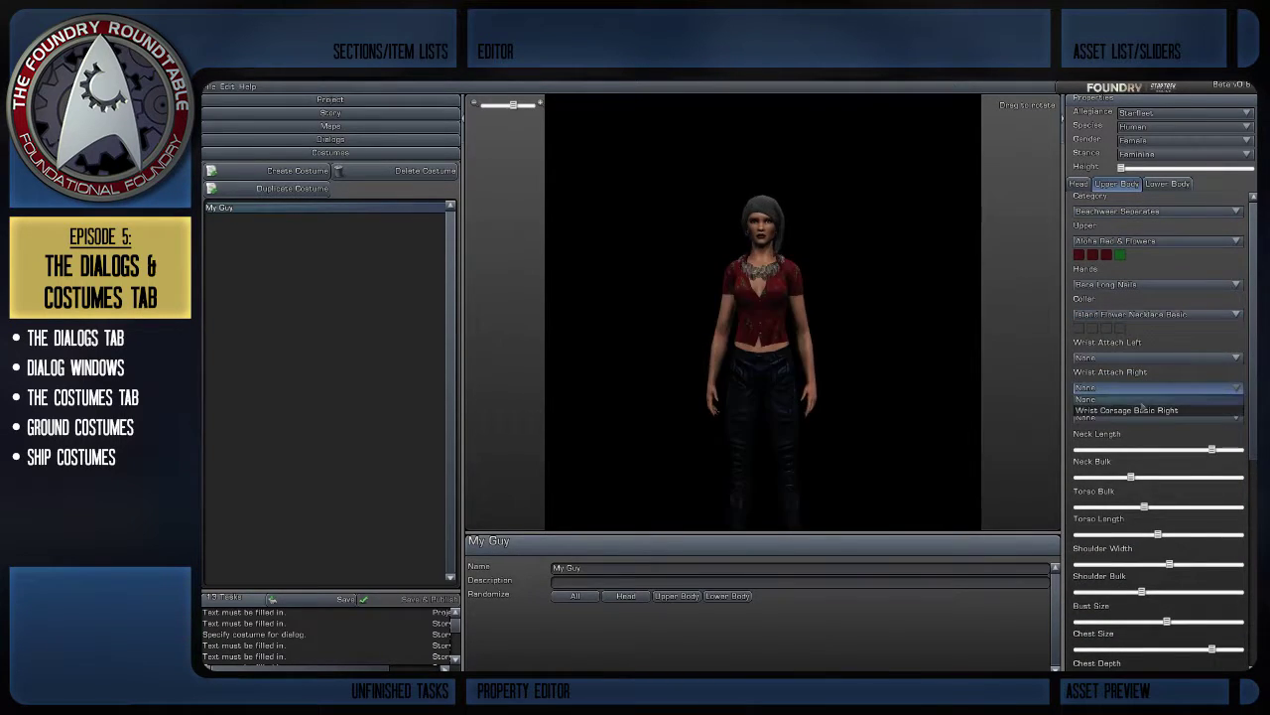
{"action": "left_click", "coordinate": [1142, 409]}
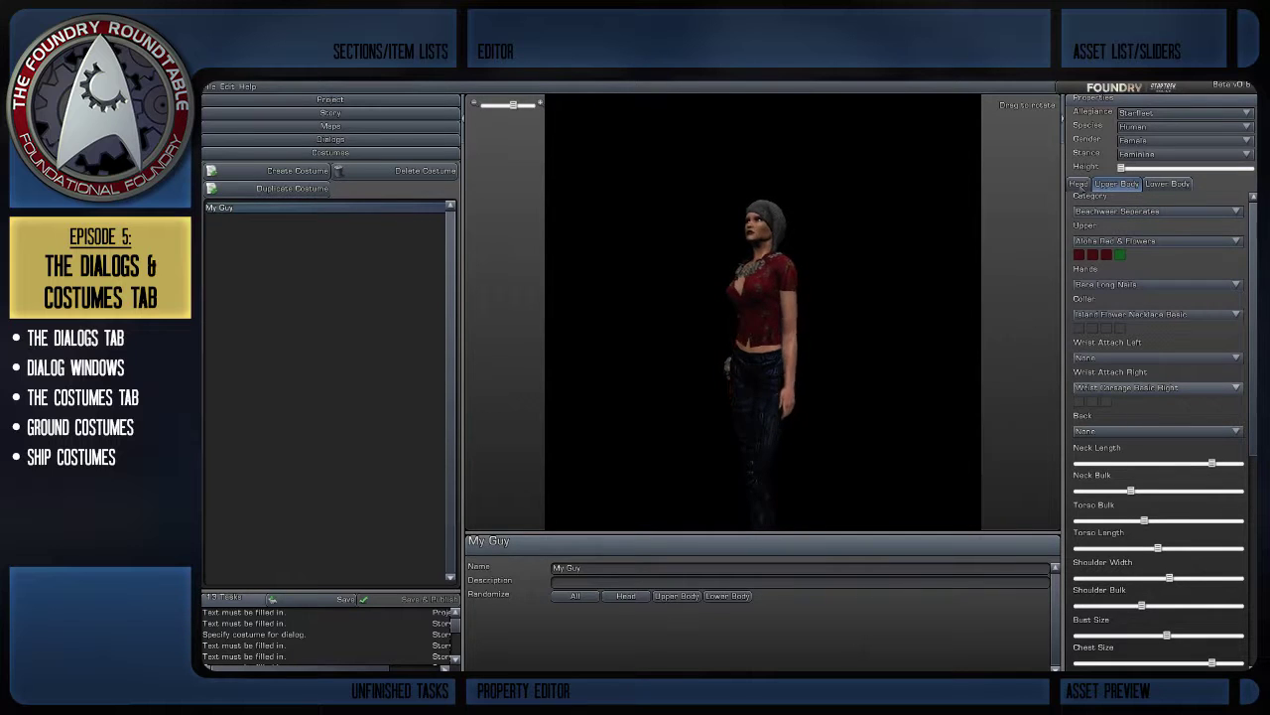
{"action": "left_click_drag", "start_coordinate": [784, 328], "coordinate": [685, 303]}
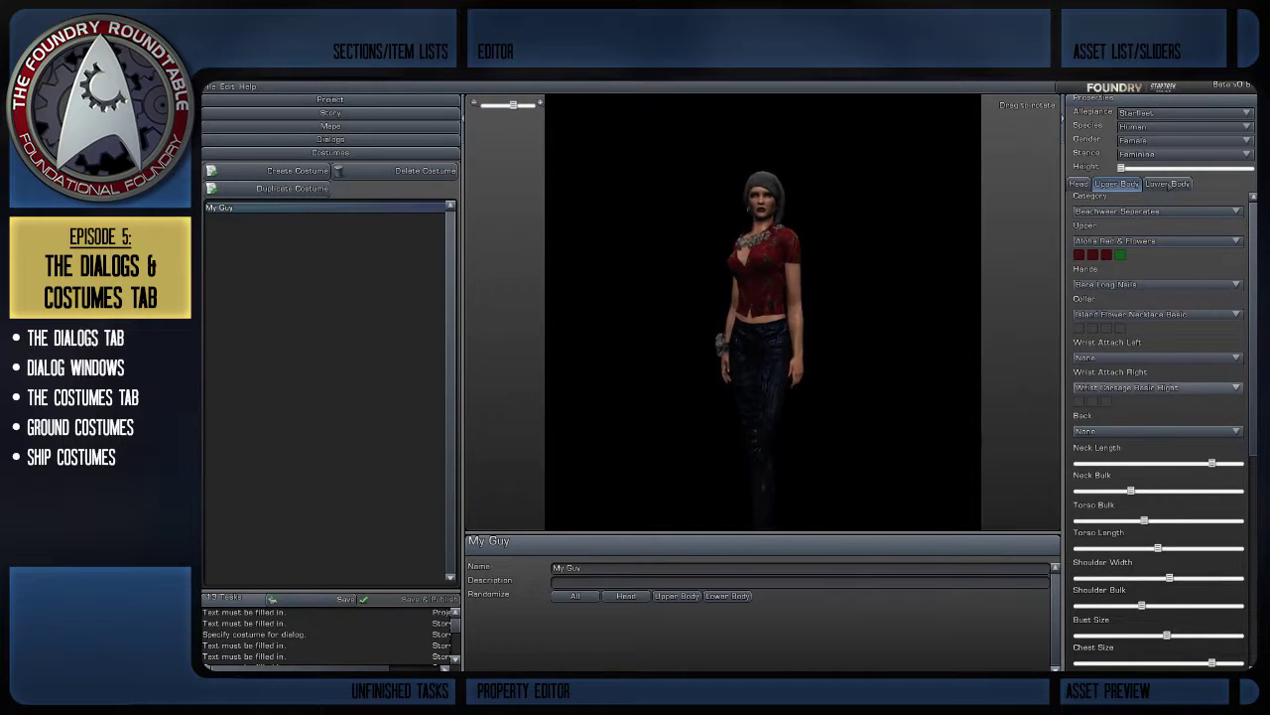
Step: Set the lower body category to Beachwear Separates and colour the rolled shorts grey
{"action": "left_click", "coordinate": [1167, 183]}
{"action": "left_click", "coordinate": [1157, 210]}
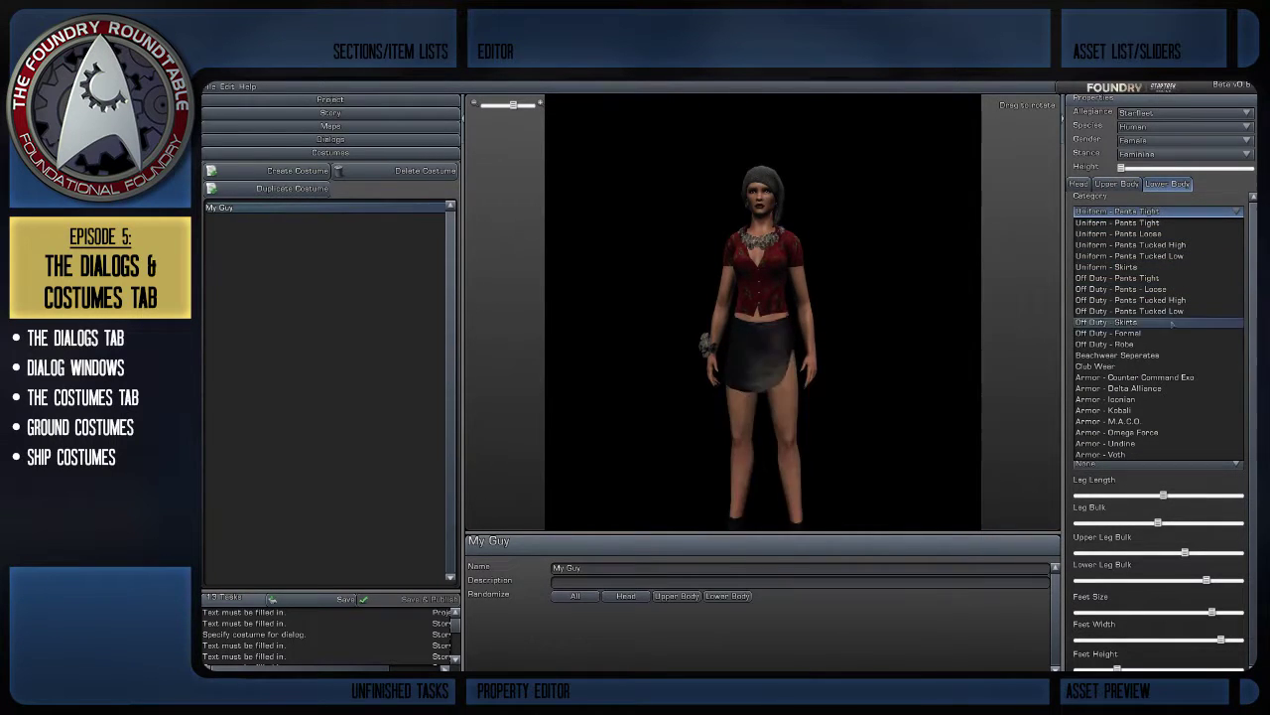
{"action": "left_click", "coordinate": [1167, 356]}
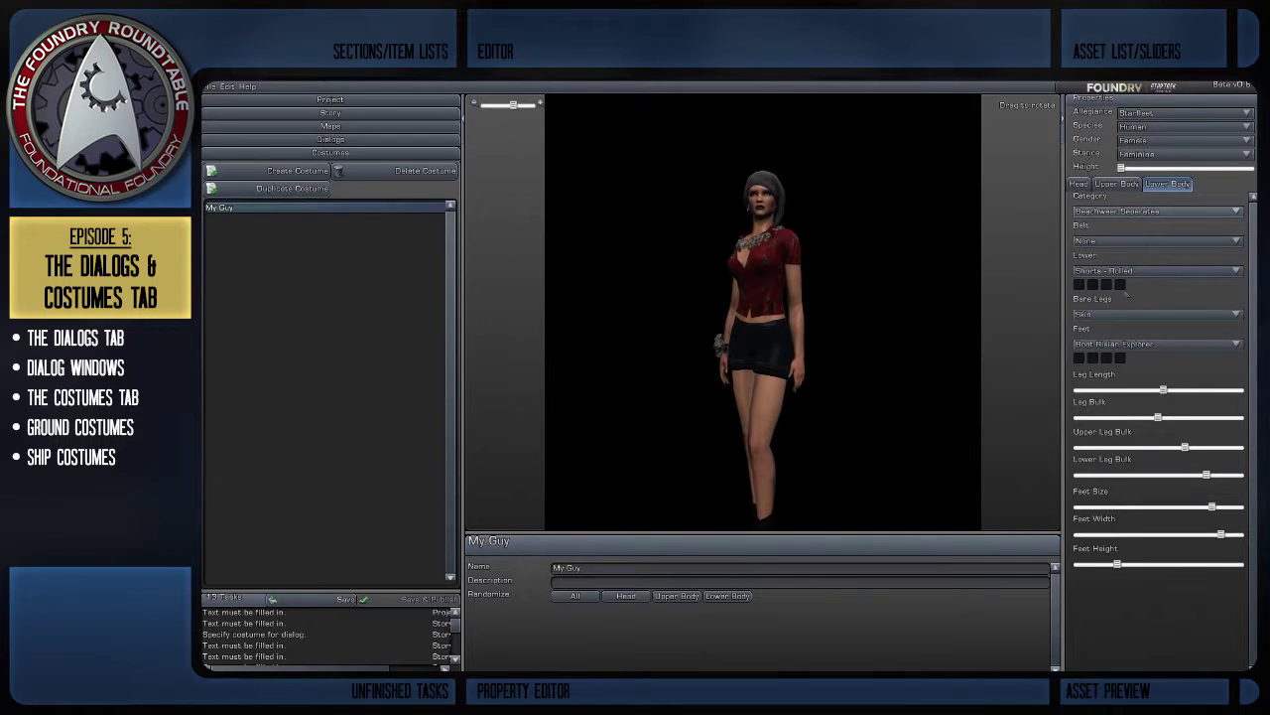
{"action": "left_click", "coordinate": [1079, 285]}
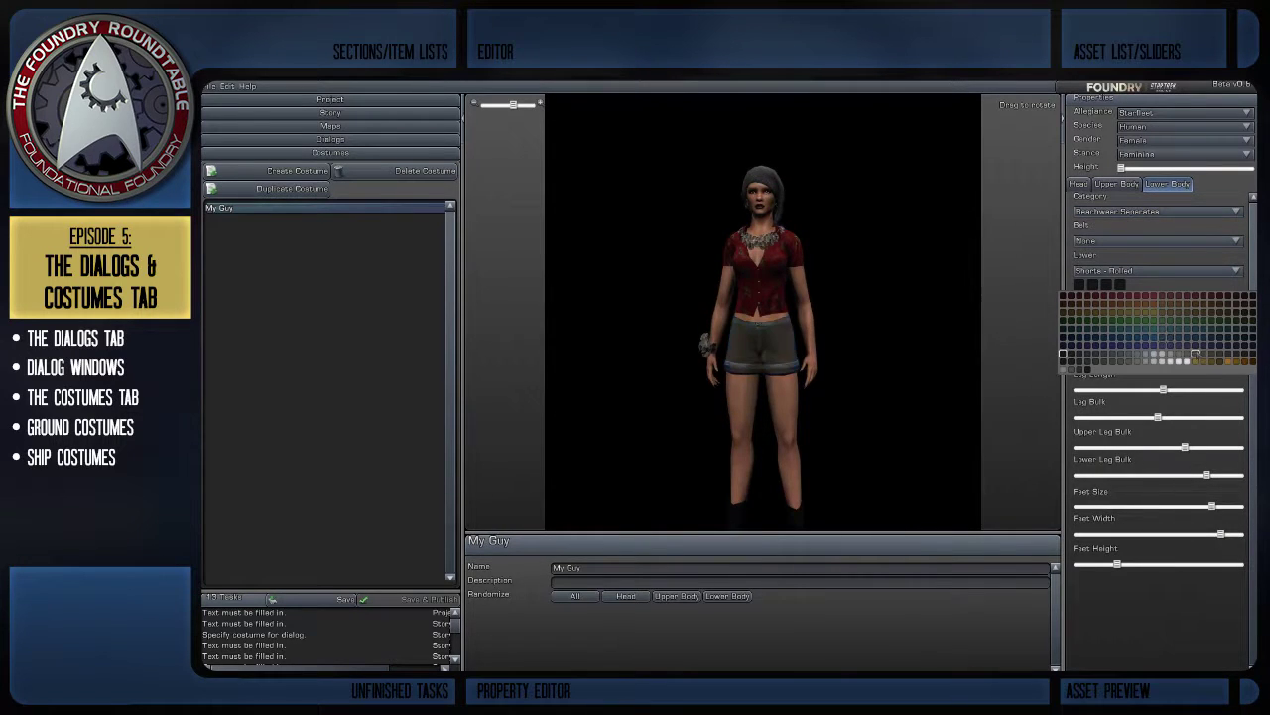
{"action": "left_click", "coordinate": [1196, 353]}
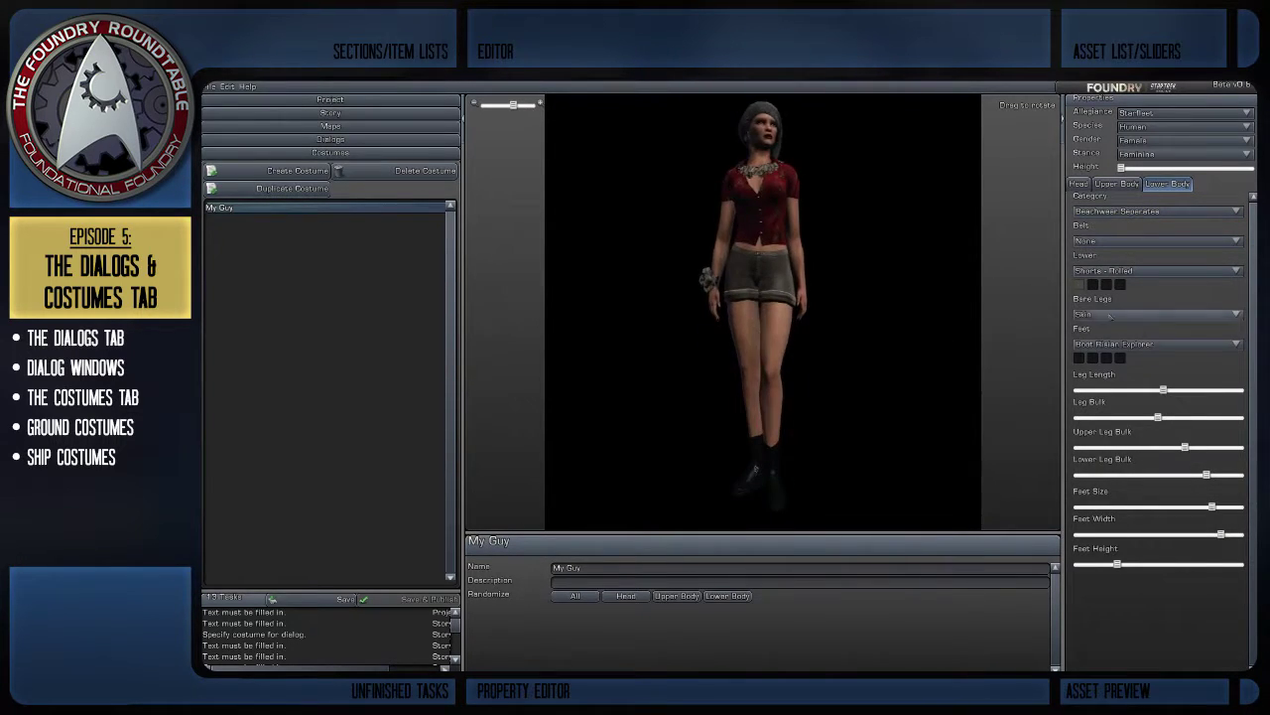
Step: Replace the lower body's boots with sandals
{"action": "left_click", "coordinate": [1078, 183]}
{"action": "scroll", "coordinate": [1158, 427], "scroll_direction": "down", "scroll_amount": 2}
{"action": "left_click", "coordinate": [1131, 185]}
{"action": "left_click", "coordinate": [1169, 185]}
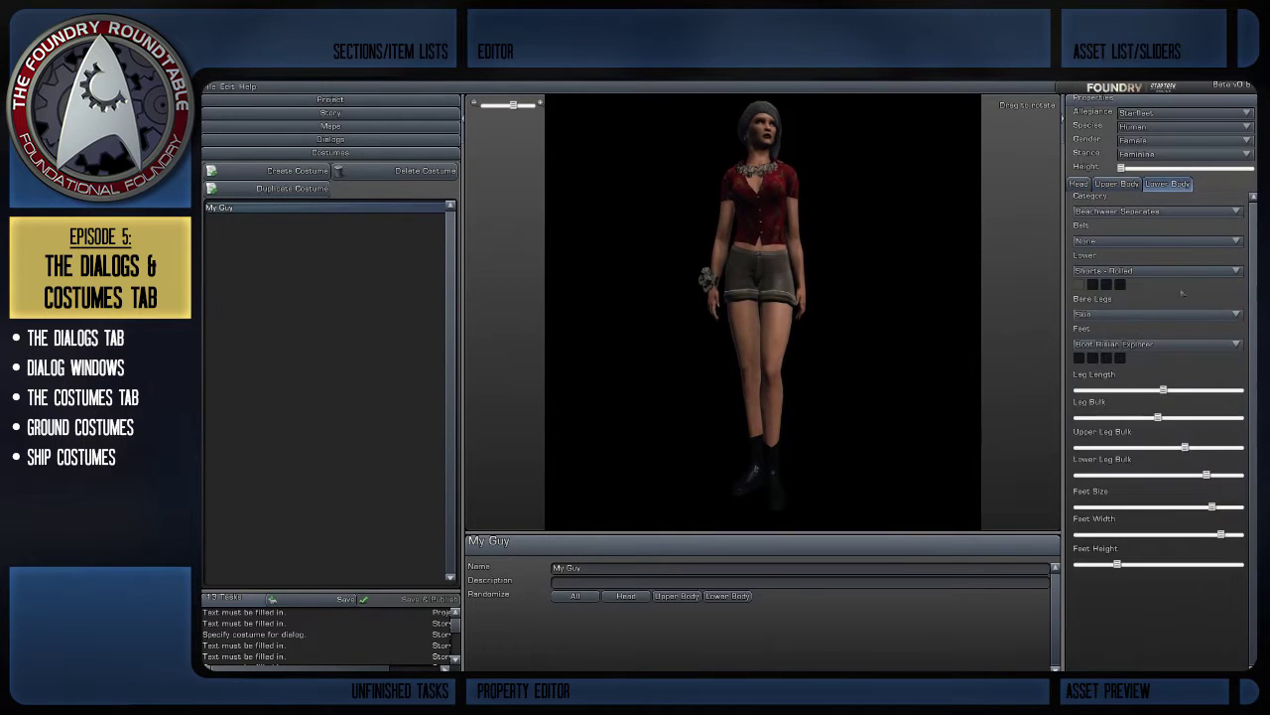
{"action": "left_click", "coordinate": [1157, 343]}
{"action": "left_click", "coordinate": [1149, 367]}
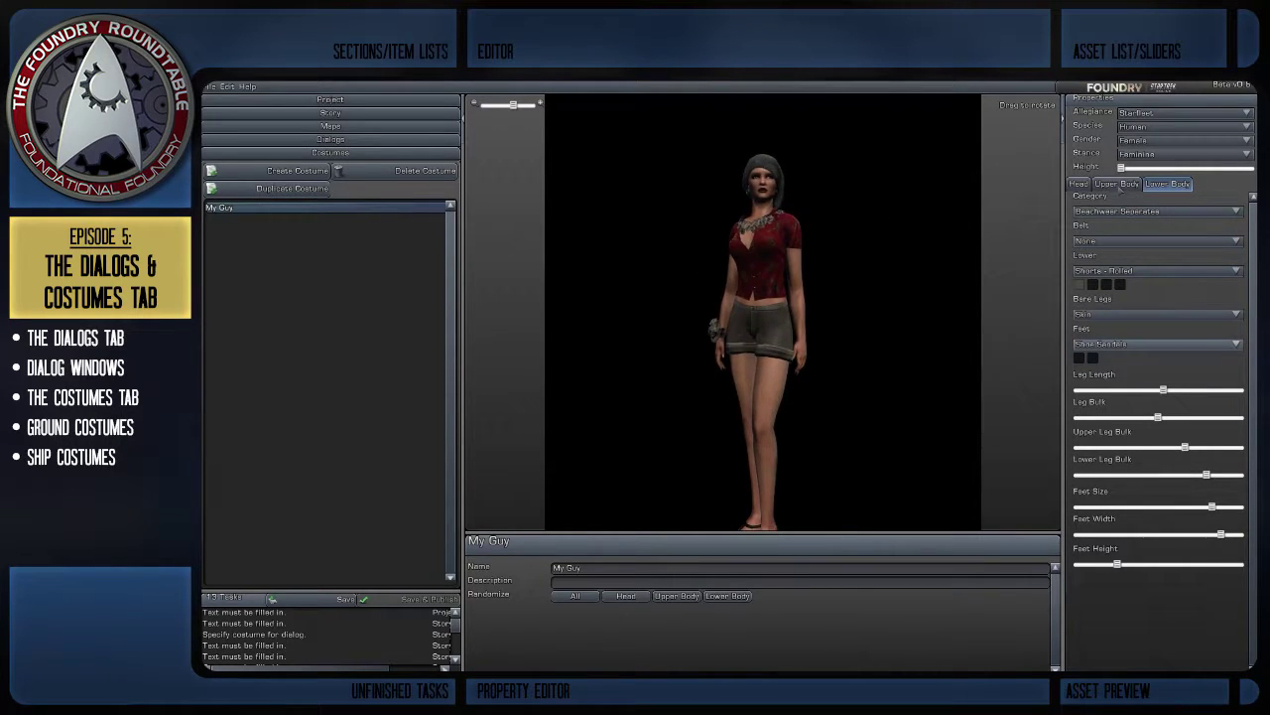
Step: Set the costume's head category to Helmet - M.A.C.O
{"action": "left_click", "coordinate": [1117, 183]}
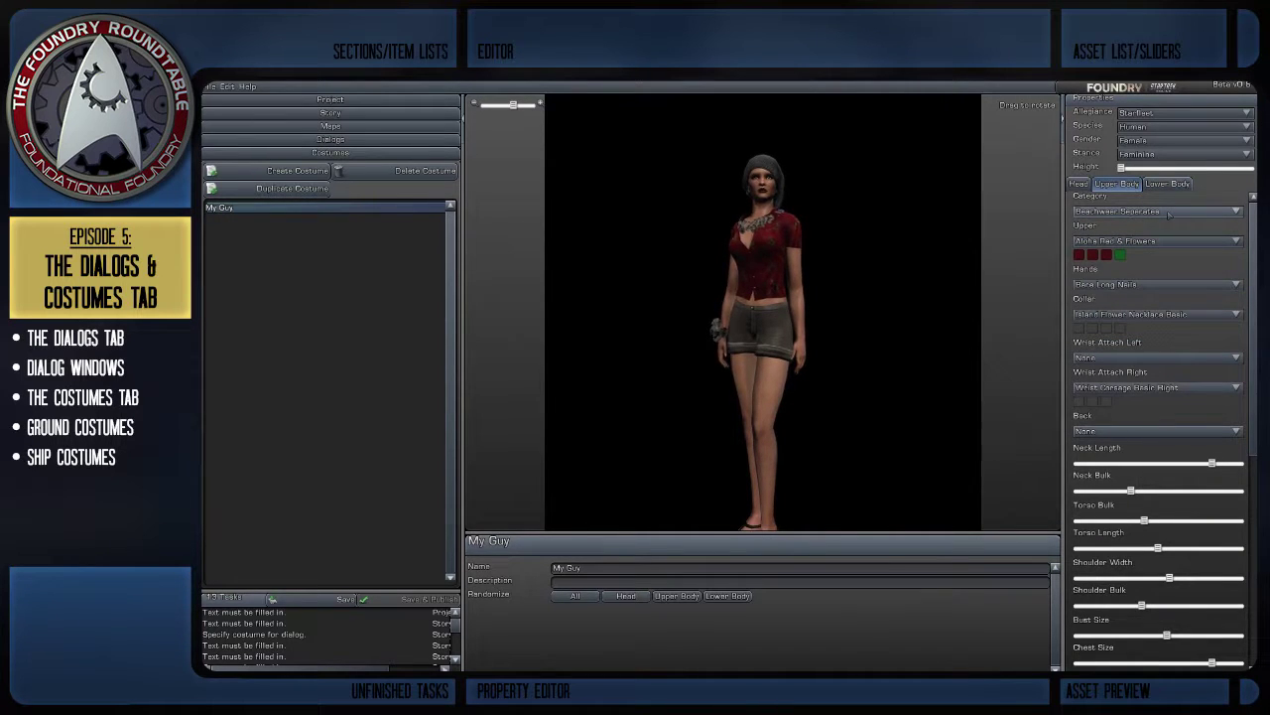
{"action": "left_click", "coordinate": [1079, 183]}
{"action": "left_click", "coordinate": [1115, 184]}
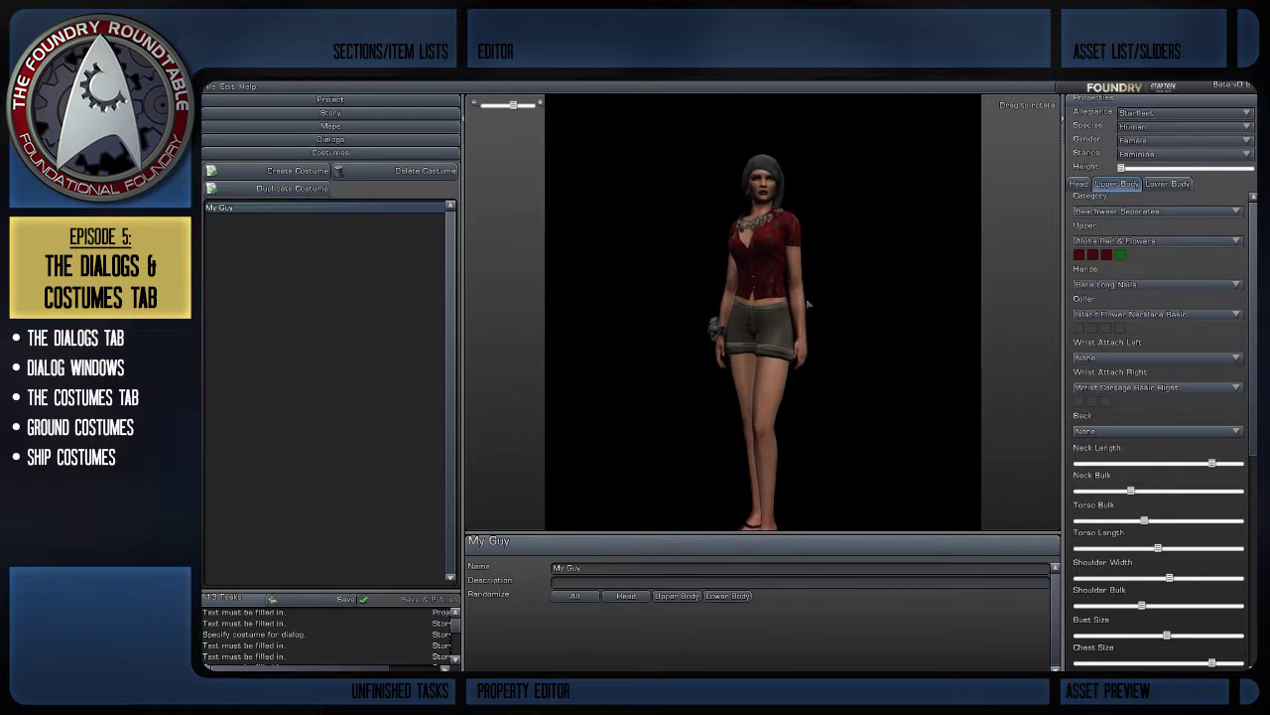
{"action": "left_click", "coordinate": [1084, 184]}
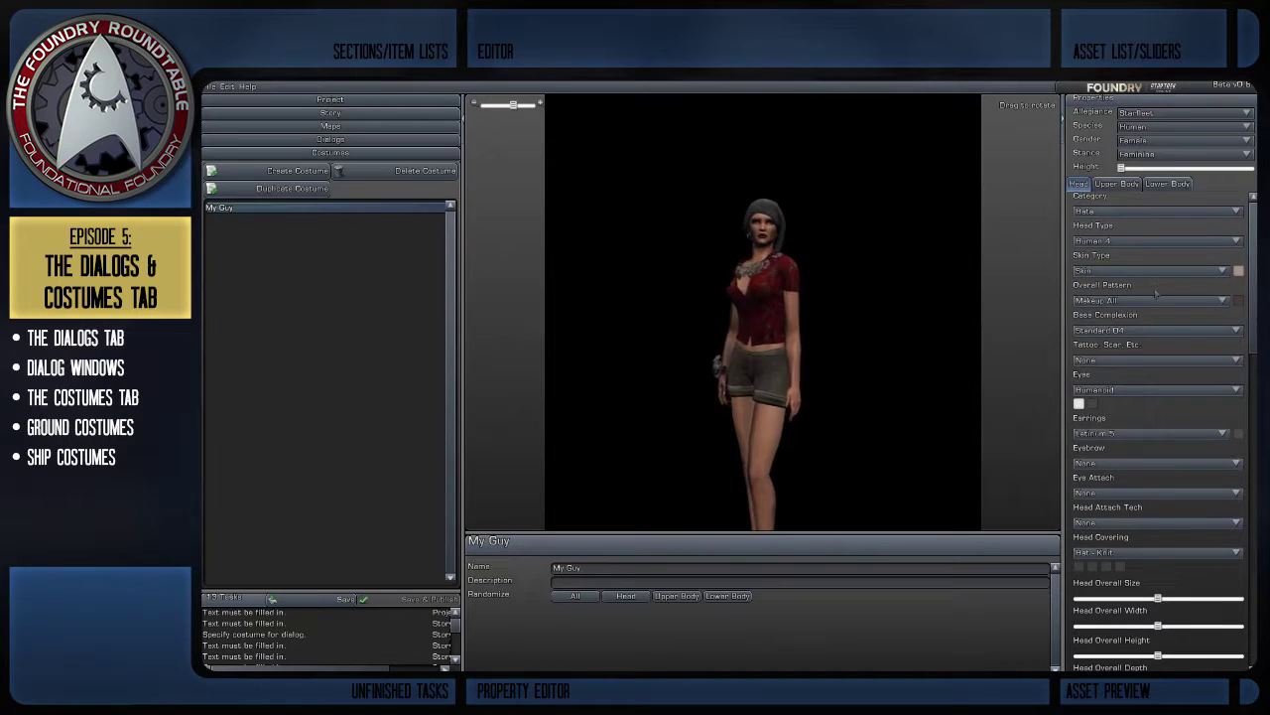
{"action": "left_click", "coordinate": [1132, 212]}
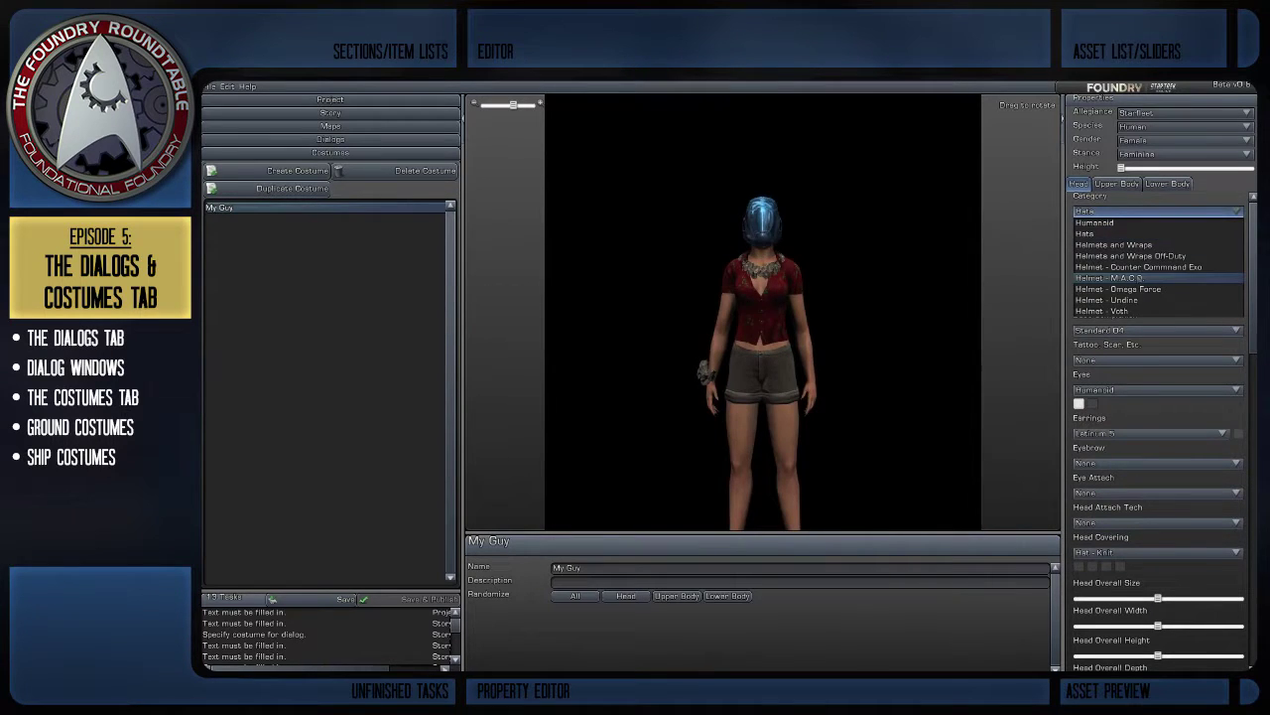
{"action": "left_click", "coordinate": [1110, 278]}
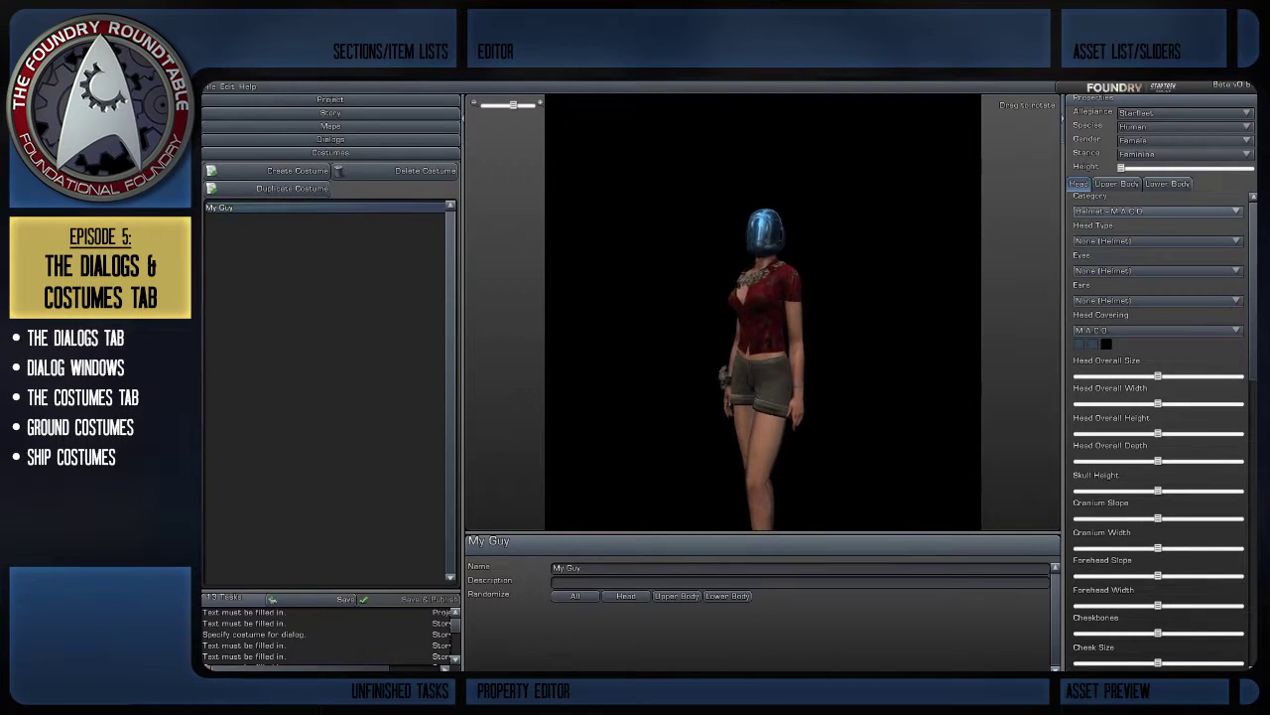
Step: Set the upper body category to Armor - Counter Command Exo
{"action": "left_click", "coordinate": [1117, 184]}
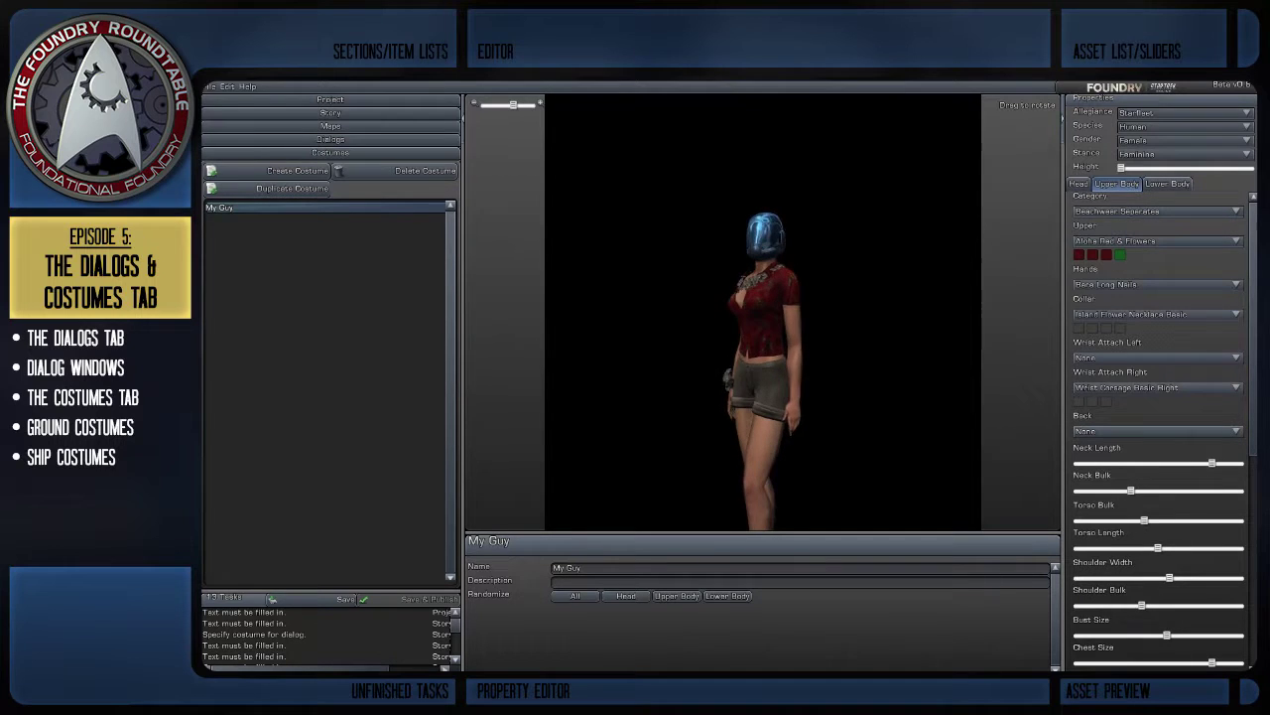
{"action": "left_click", "coordinate": [1155, 213]}
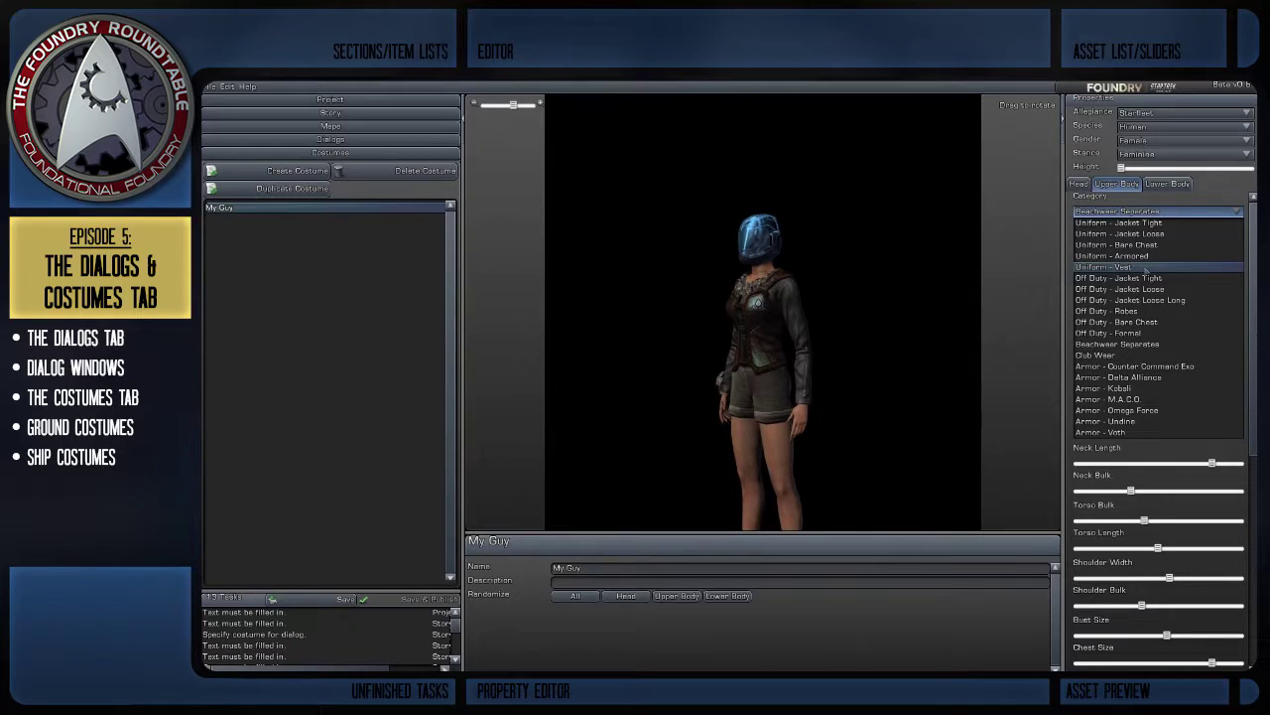
{"action": "left_click", "coordinate": [1134, 367]}
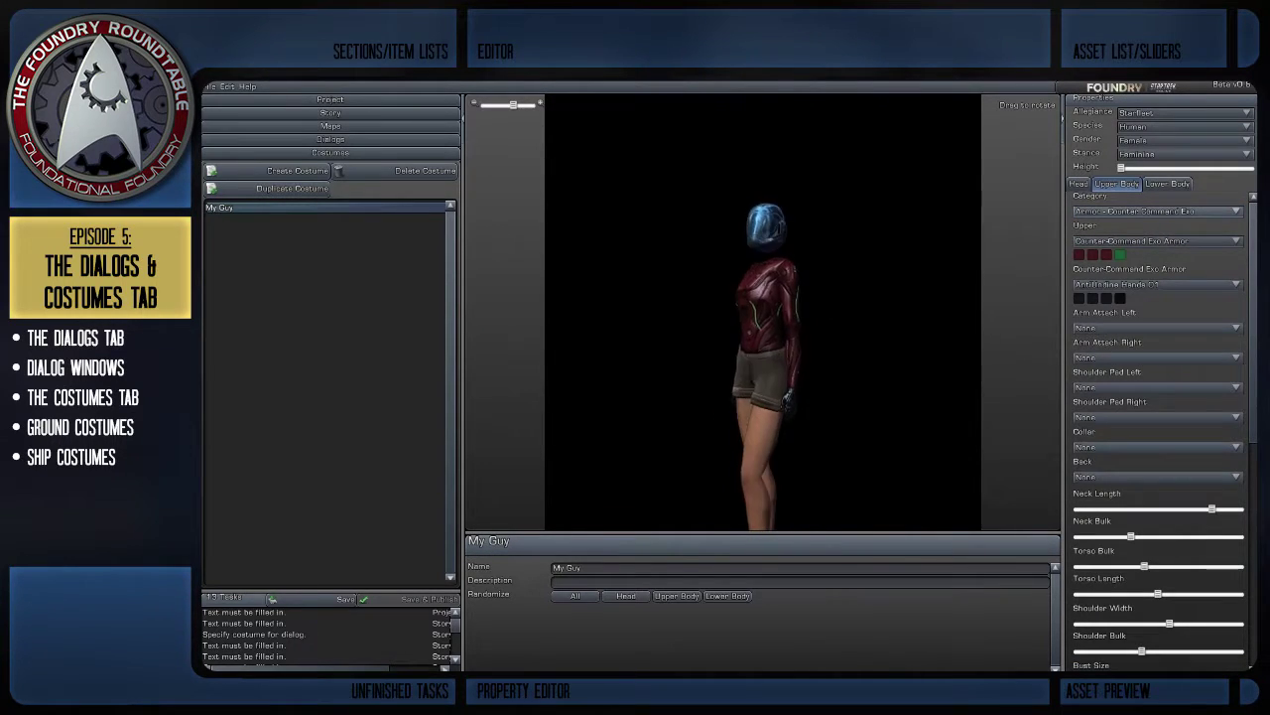
Step: Set the helmet's head type, eyes and ears each to None (Helmet) Item
{"action": "left_click", "coordinate": [1079, 183]}
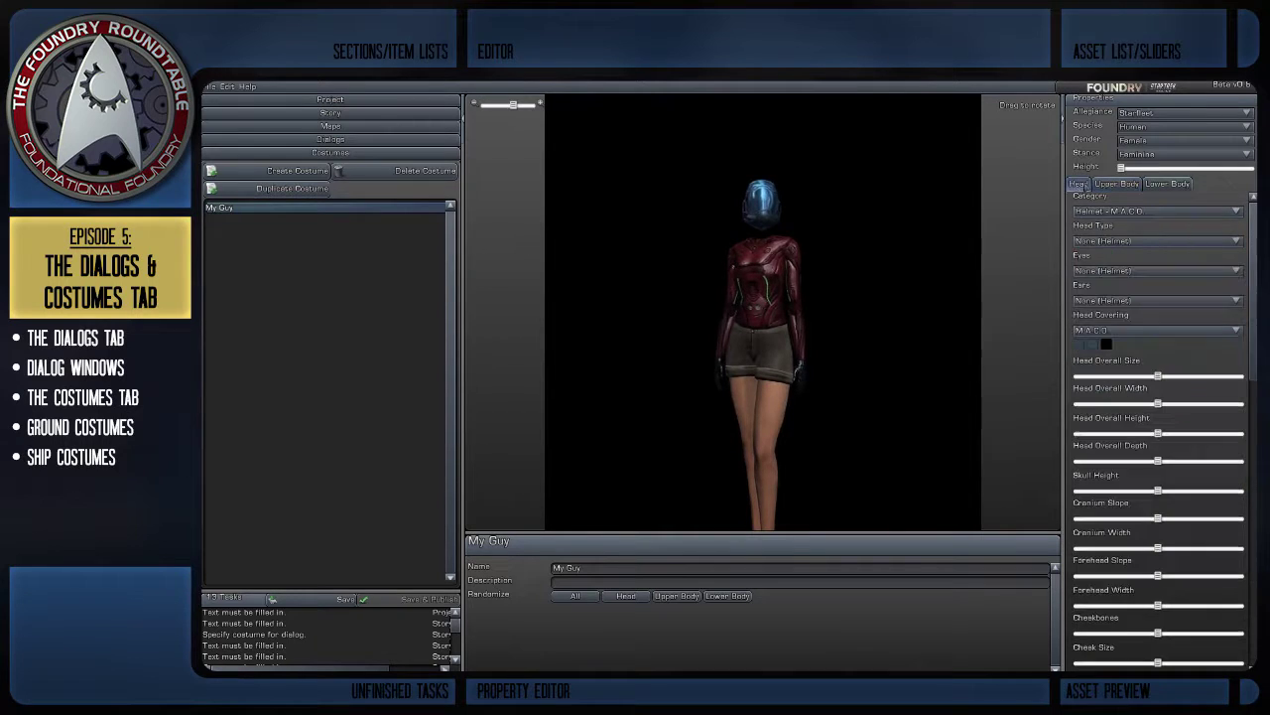
{"action": "left_click", "coordinate": [1156, 242]}
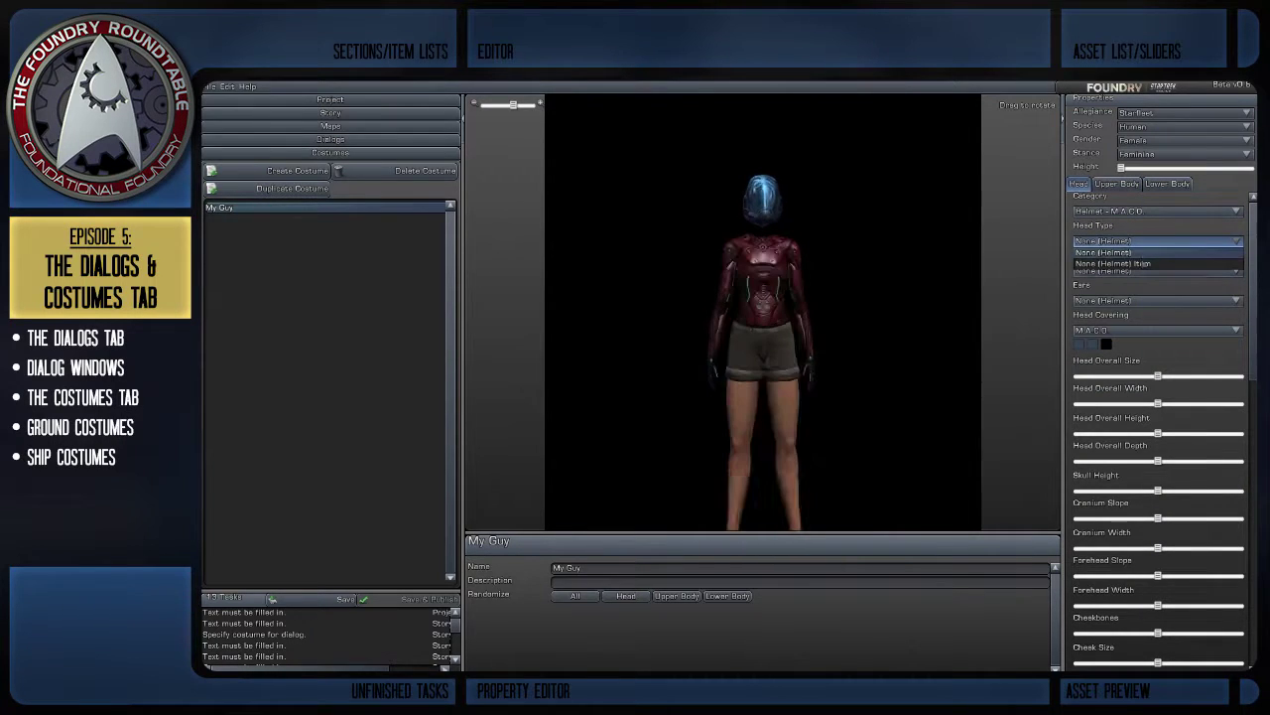
{"action": "left_click", "coordinate": [1121, 263]}
{"action": "left_click", "coordinate": [1130, 270]}
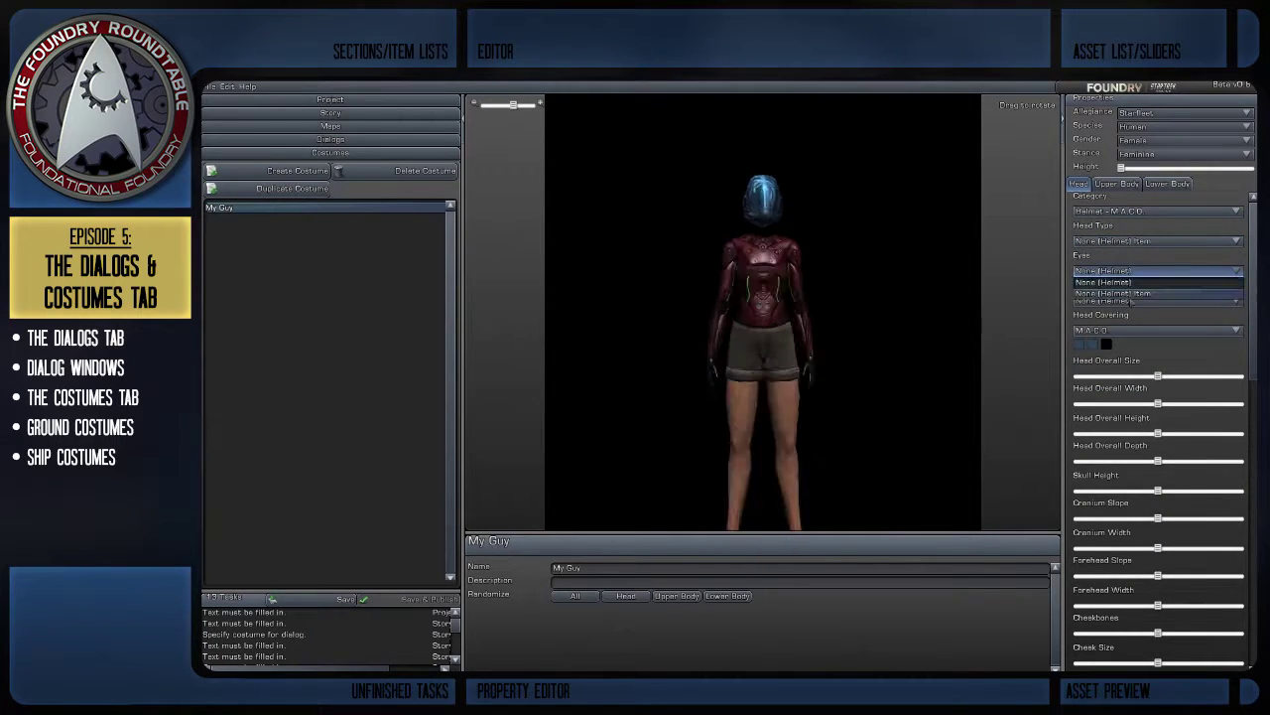
{"action": "left_click", "coordinate": [1132, 293]}
{"action": "left_click", "coordinate": [1156, 300]}
{"action": "left_click", "coordinate": [1156, 299]}
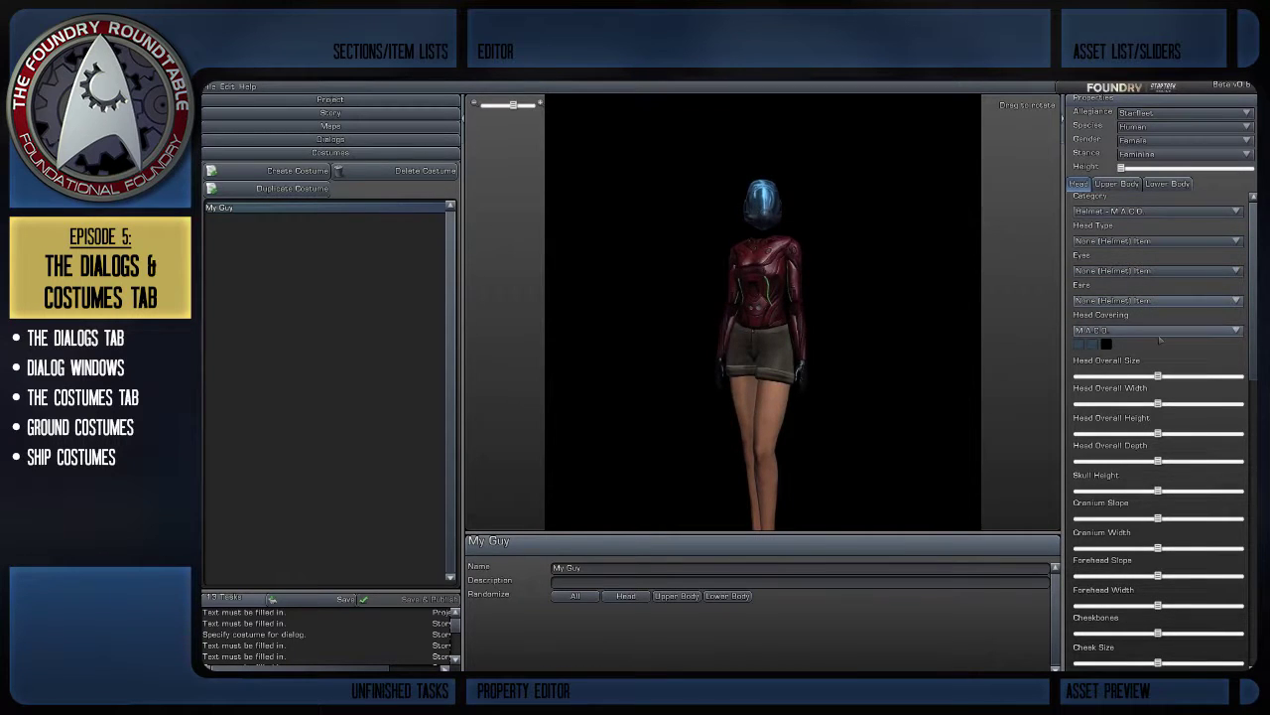
Step: Change the head covering to M.A.C.O. Striker and rotate the character to inspect the helmet
{"action": "left_click", "coordinate": [1158, 331]}
{"action": "left_click", "coordinate": [1156, 368]}
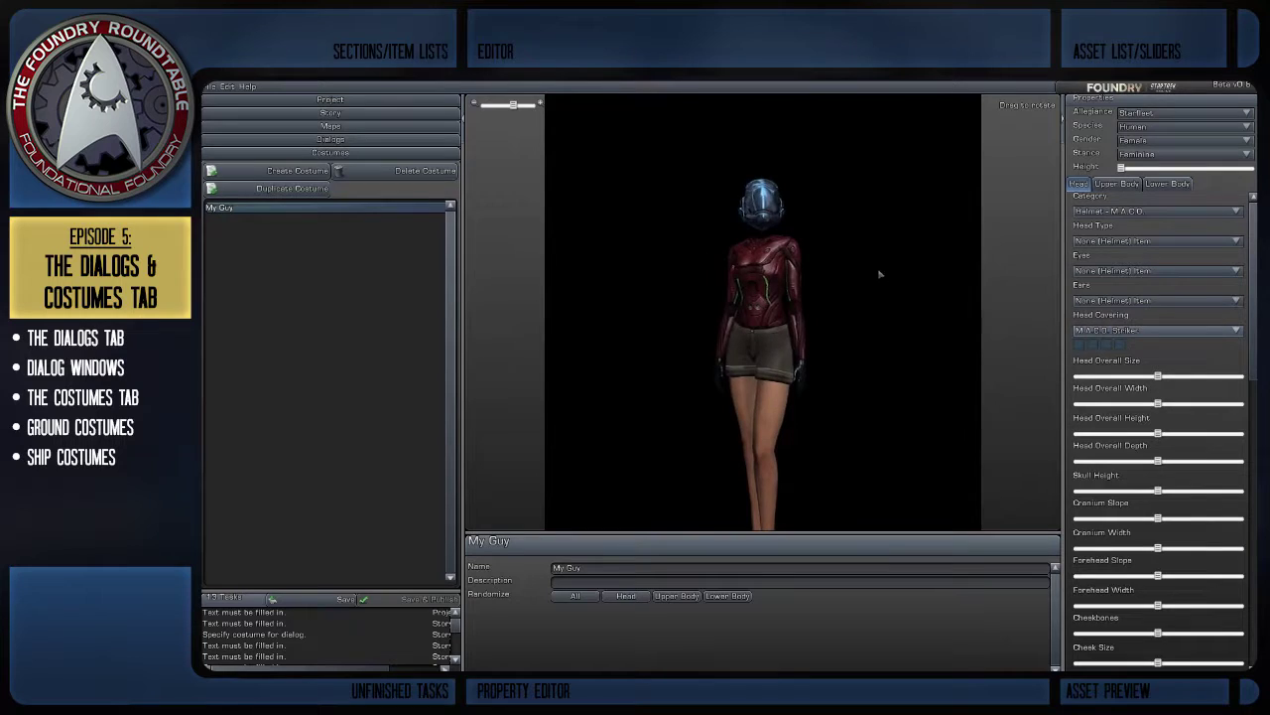
{"action": "left_click_drag", "start_coordinate": [880, 275], "coordinate": [794, 276]}
Step: Change the upper body to blue and red armor and set the lower body category to Armor - M.A.C.O
{"action": "left_click", "coordinate": [1117, 183]}
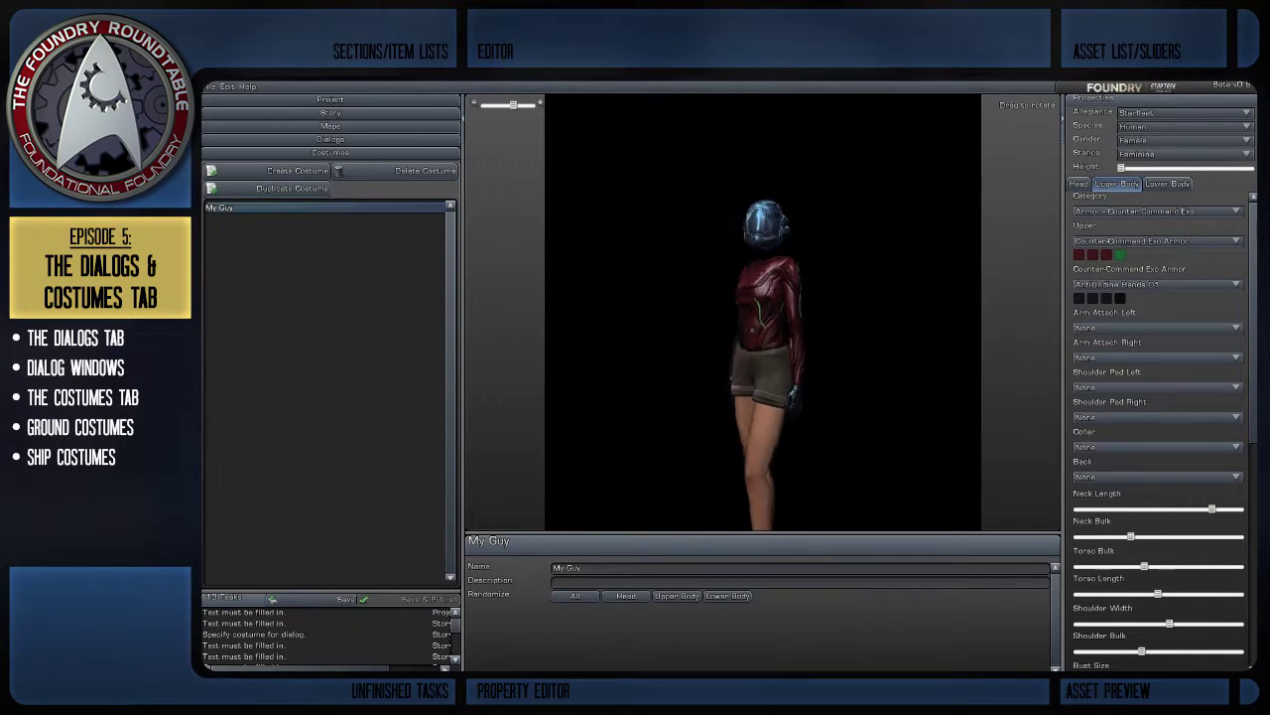
{"action": "left_click", "coordinate": [1157, 212]}
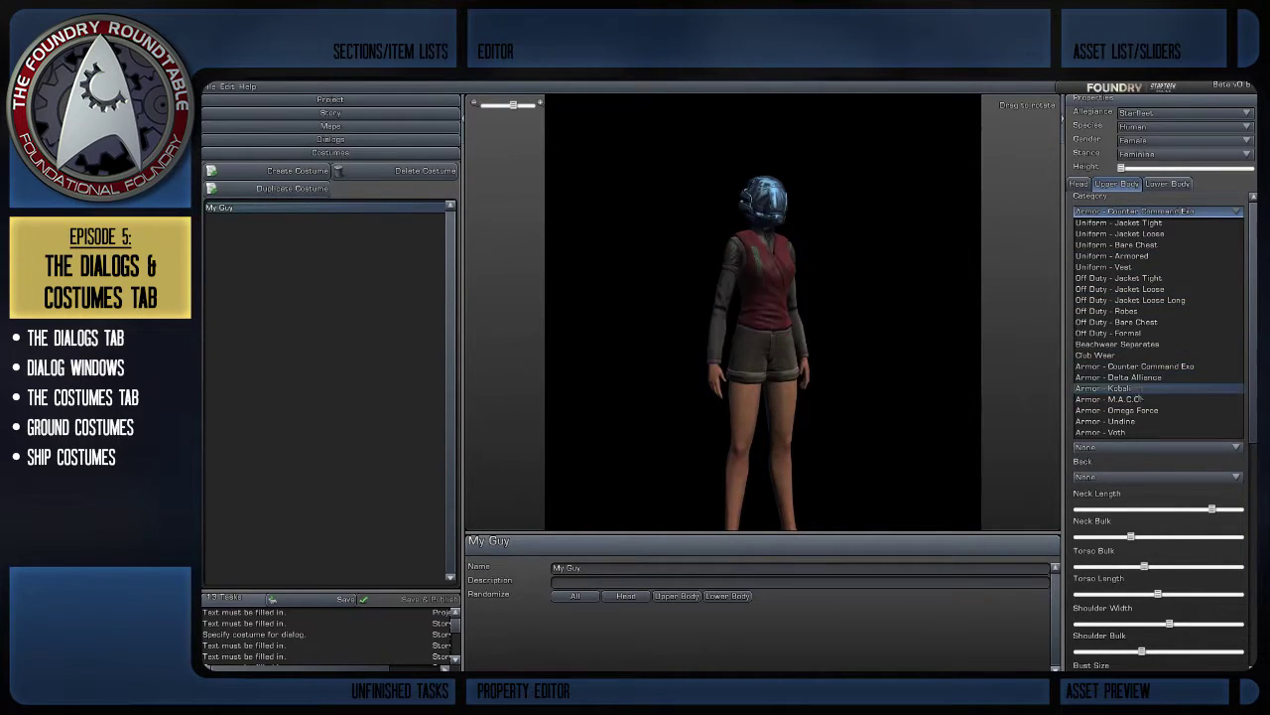
{"action": "left_click", "coordinate": [1117, 410]}
{"action": "left_click", "coordinate": [1167, 183]}
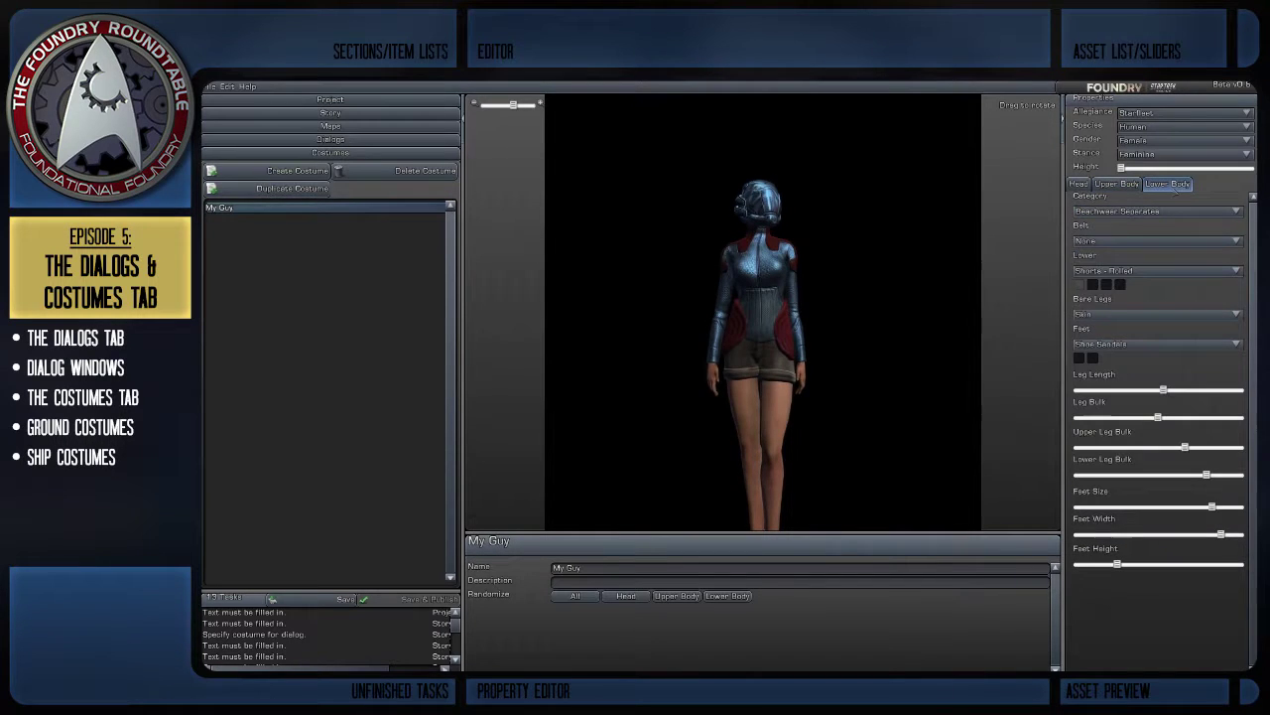
{"action": "left_click", "coordinate": [1157, 214]}
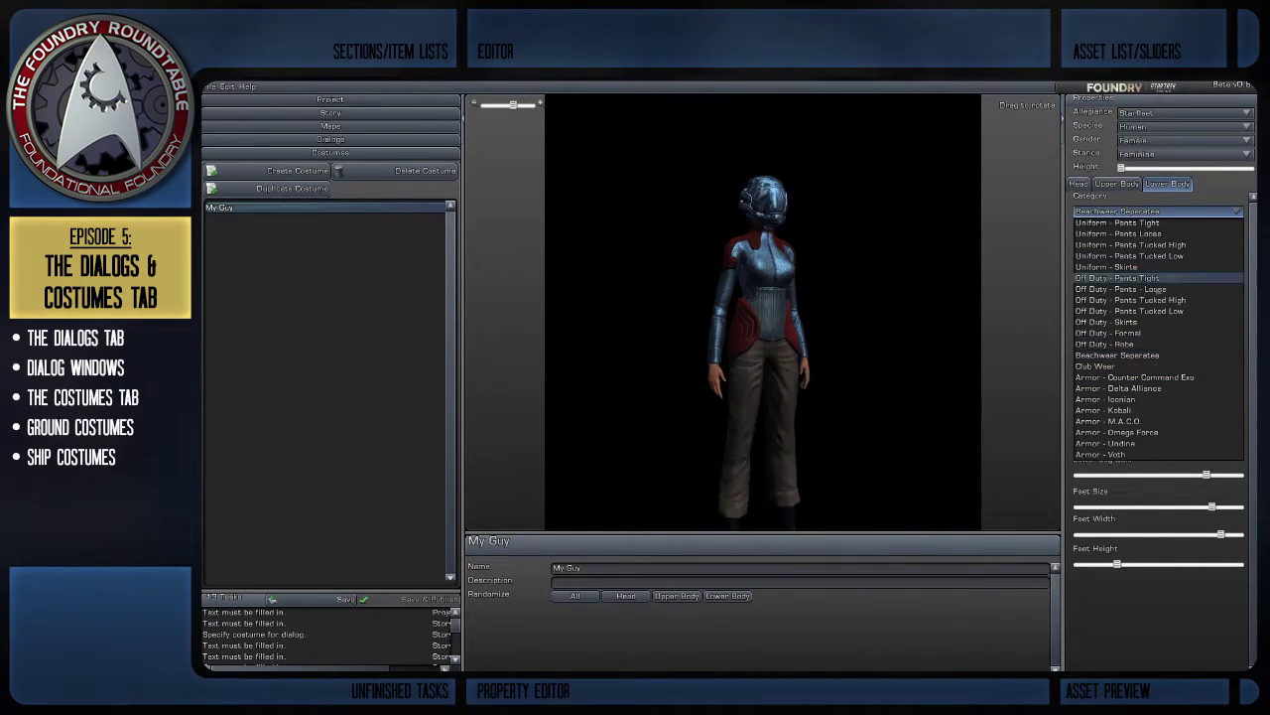
{"action": "left_click", "coordinate": [1109, 421]}
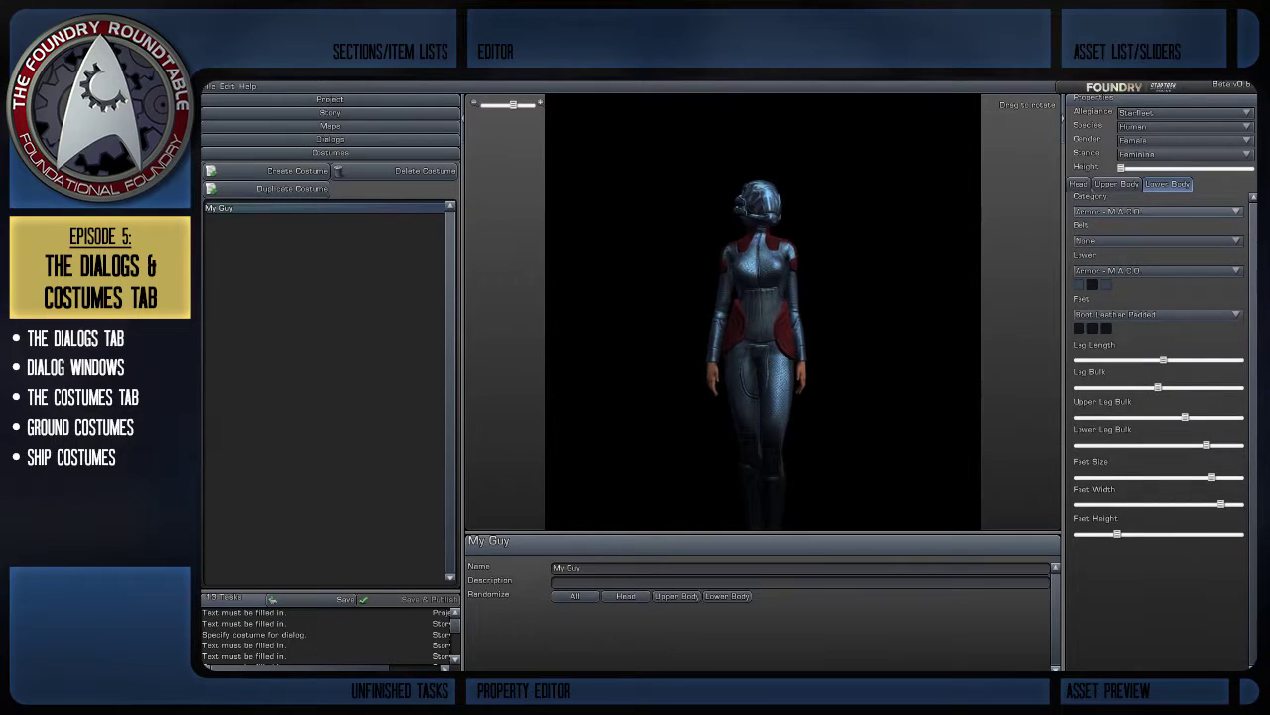
Step: Set the costume's head category to Humanoid and its head type to Human 1
{"action": "left_click", "coordinate": [1078, 184]}
{"action": "left_click", "coordinate": [1117, 211]}
{"action": "left_click", "coordinate": [1136, 248]}
{"action": "left_click", "coordinate": [1141, 241]}
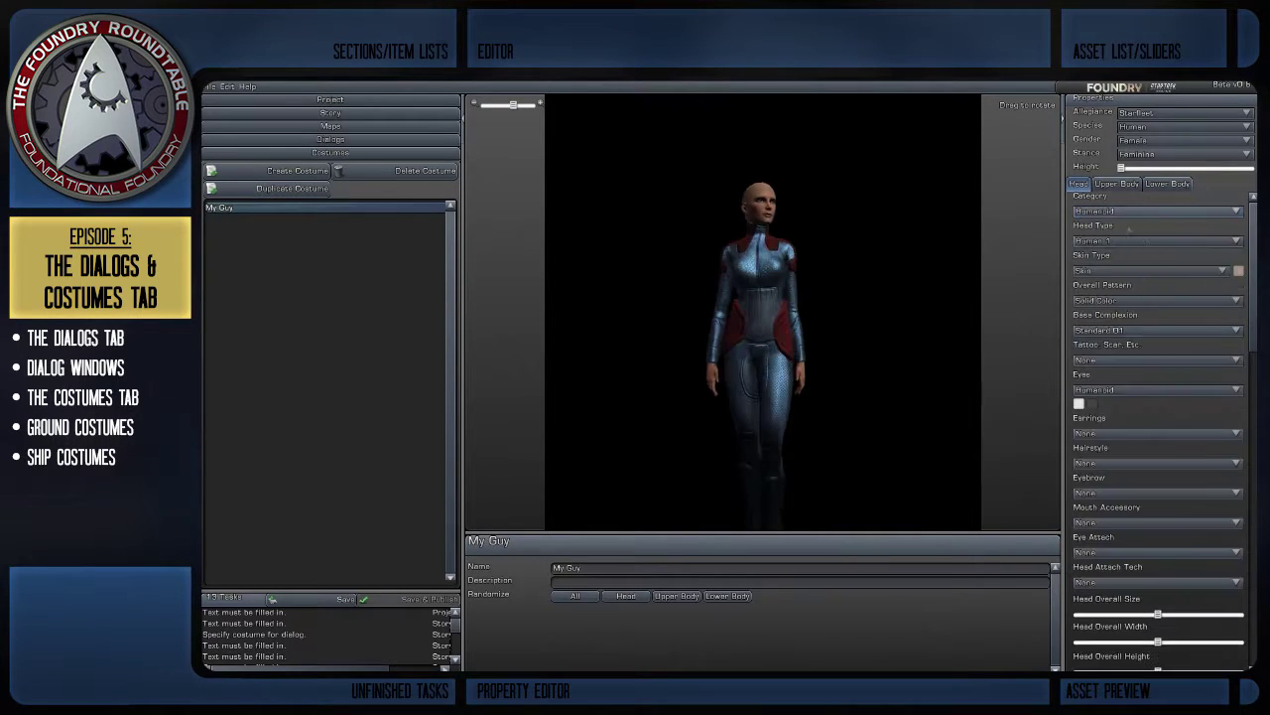
{"action": "left_click", "coordinate": [1144, 252]}
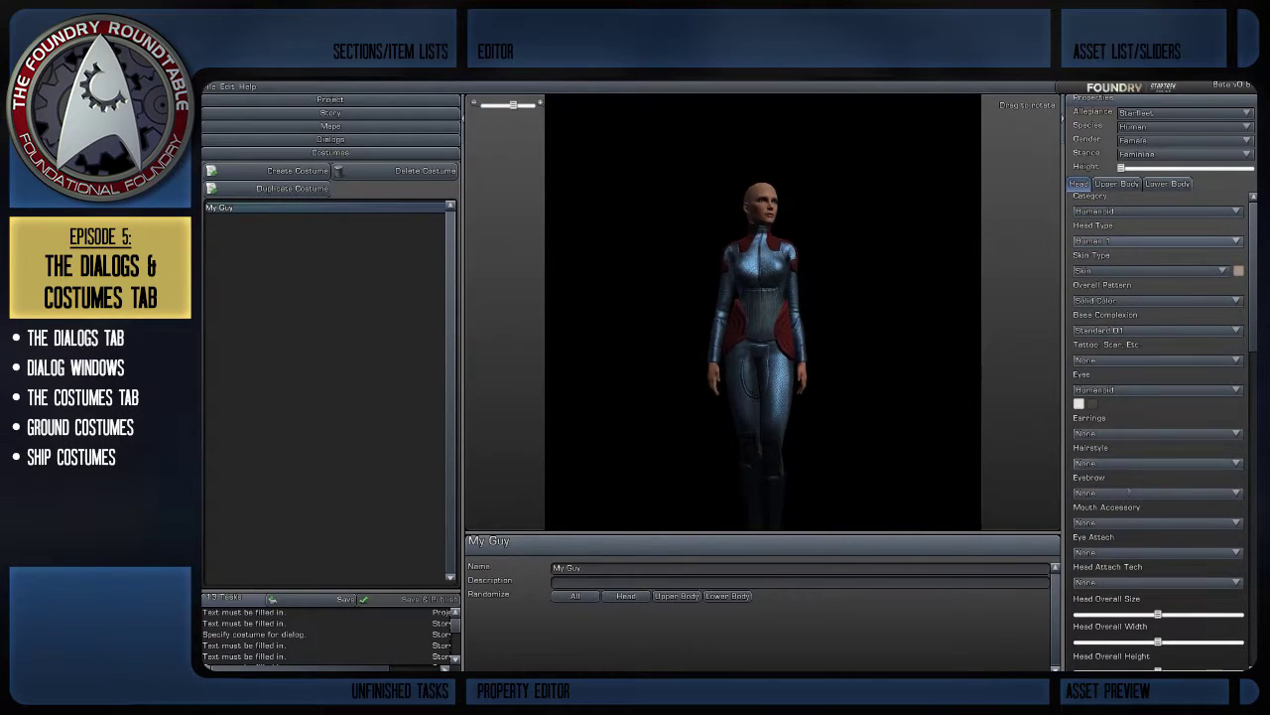
Step: Add Island Flower Hairpiece Petals as the head tech attachment and apply the Tattoo - Tribal 01 face marking
{"action": "left_click", "coordinate": [1152, 581]}
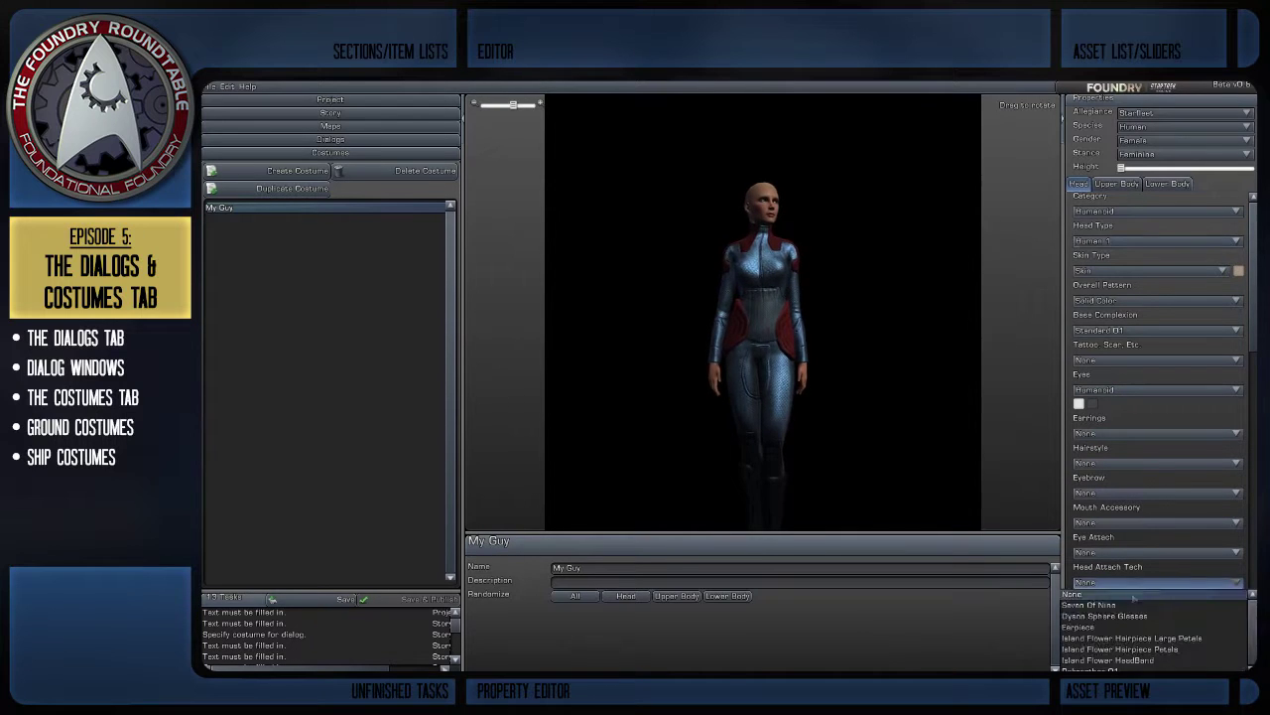
{"action": "left_click", "coordinate": [1118, 650]}
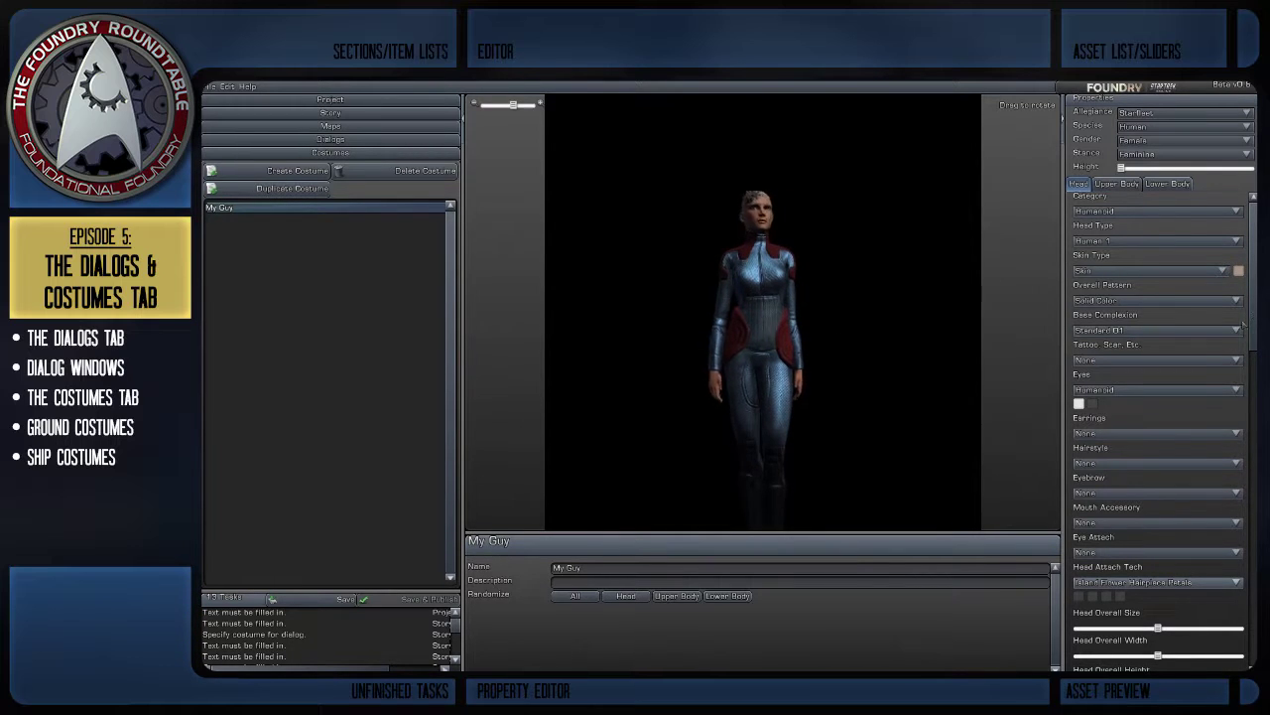
{"action": "left_click", "coordinate": [1156, 360]}
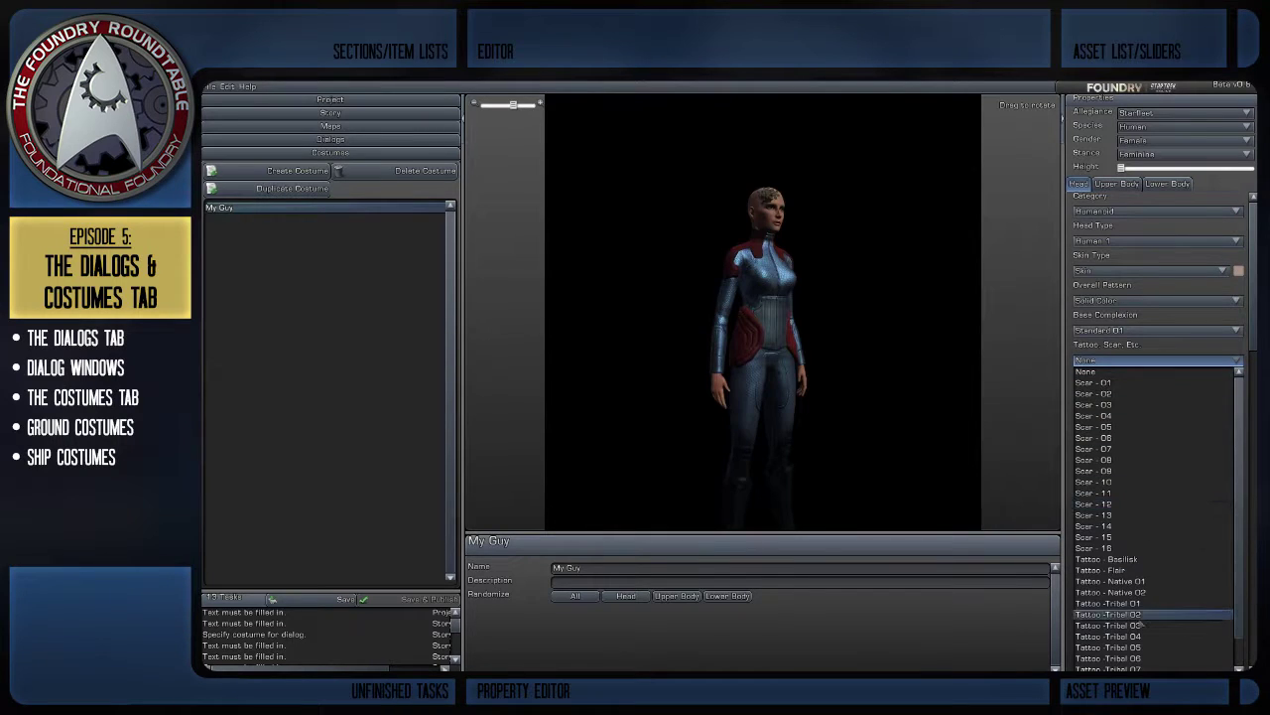
{"action": "left_click", "coordinate": [1107, 603]}
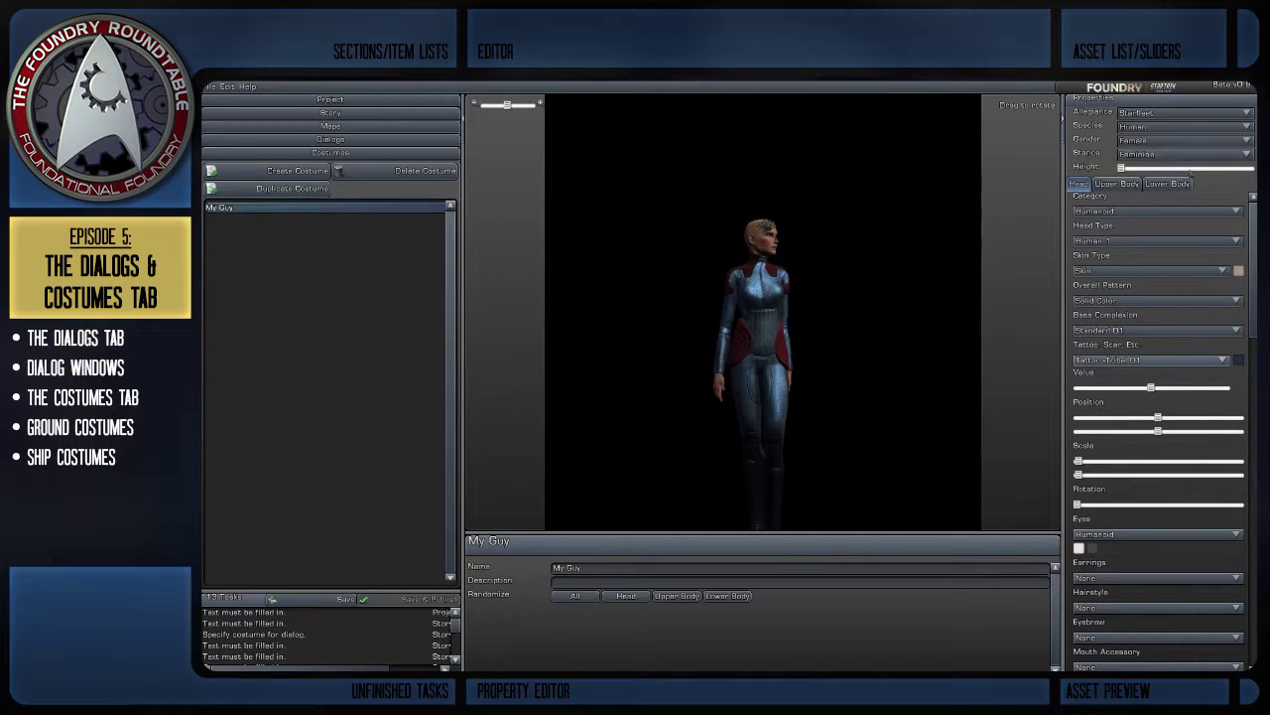
Step: Raise the character's height to about 40% of its range and review the facial proportion sliders
{"action": "left_click_drag", "start_coordinate": [1121, 168], "coordinate": [1171, 168]}
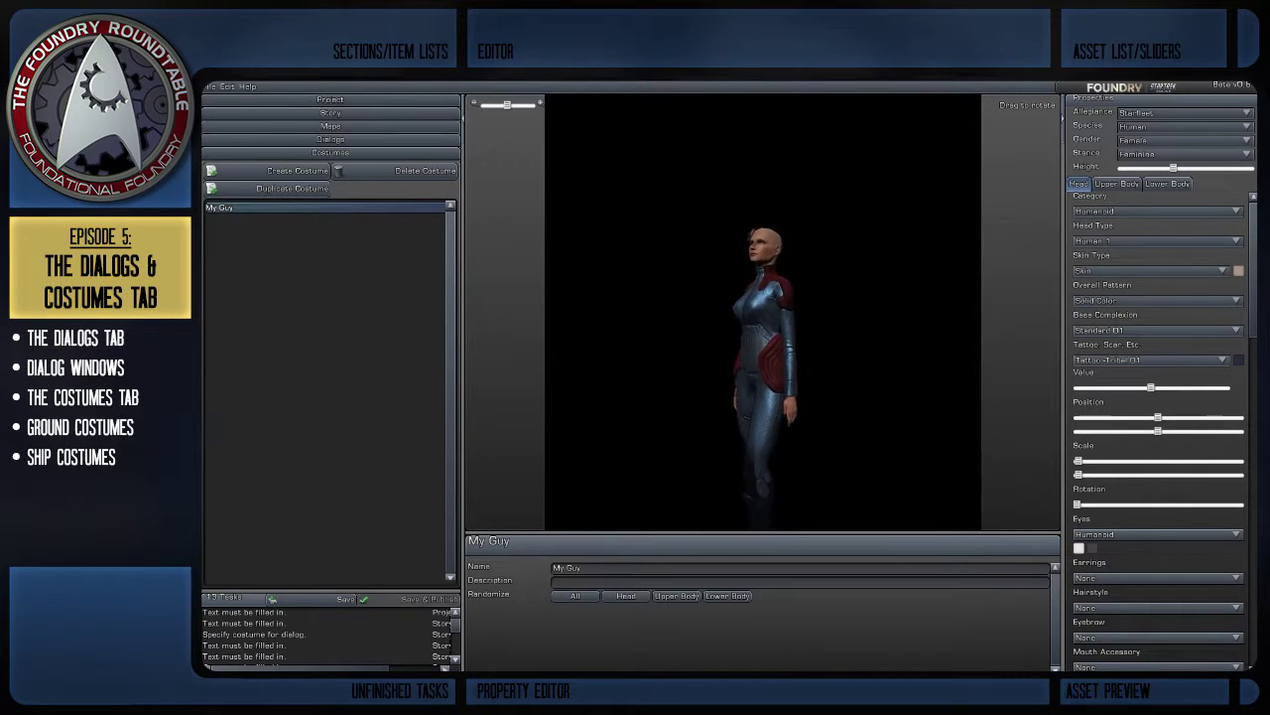
{"action": "scroll", "coordinate": [1132, 454], "scroll_direction": "down", "scroll_amount": 10}
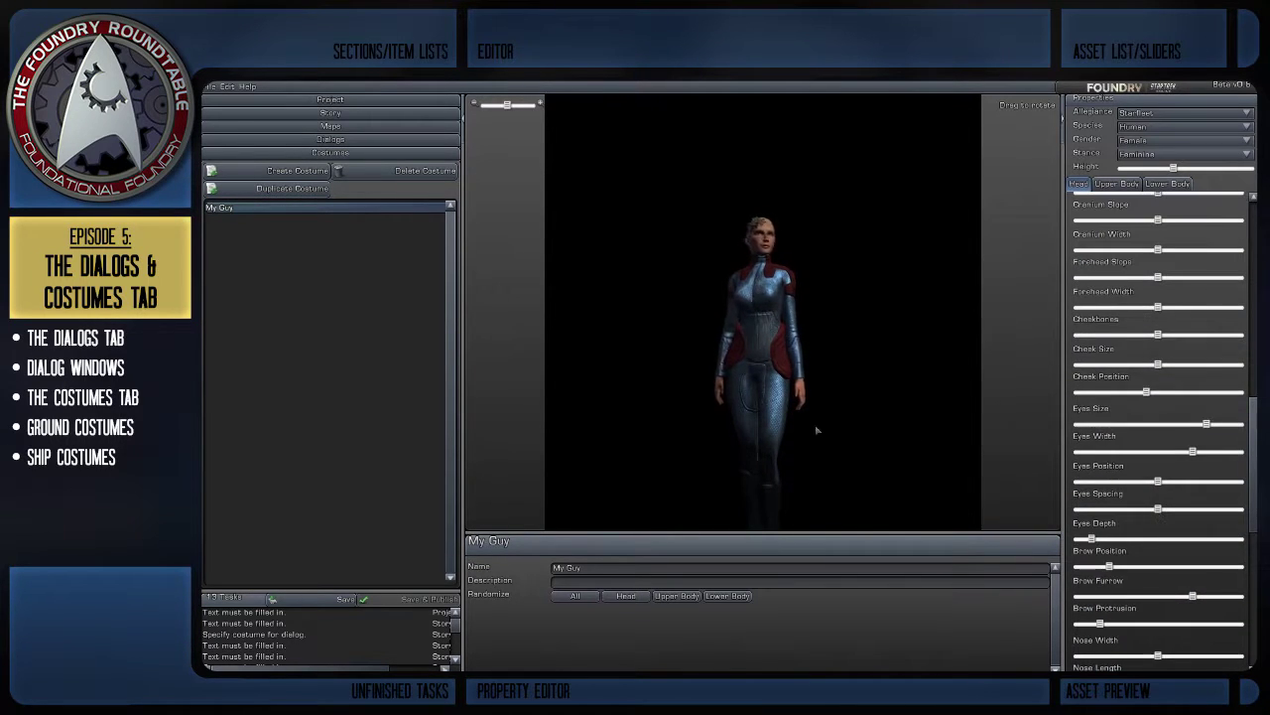
Step: Create a new costume of type Space Starship named My Ship
{"action": "left_click", "coordinate": [297, 171]}
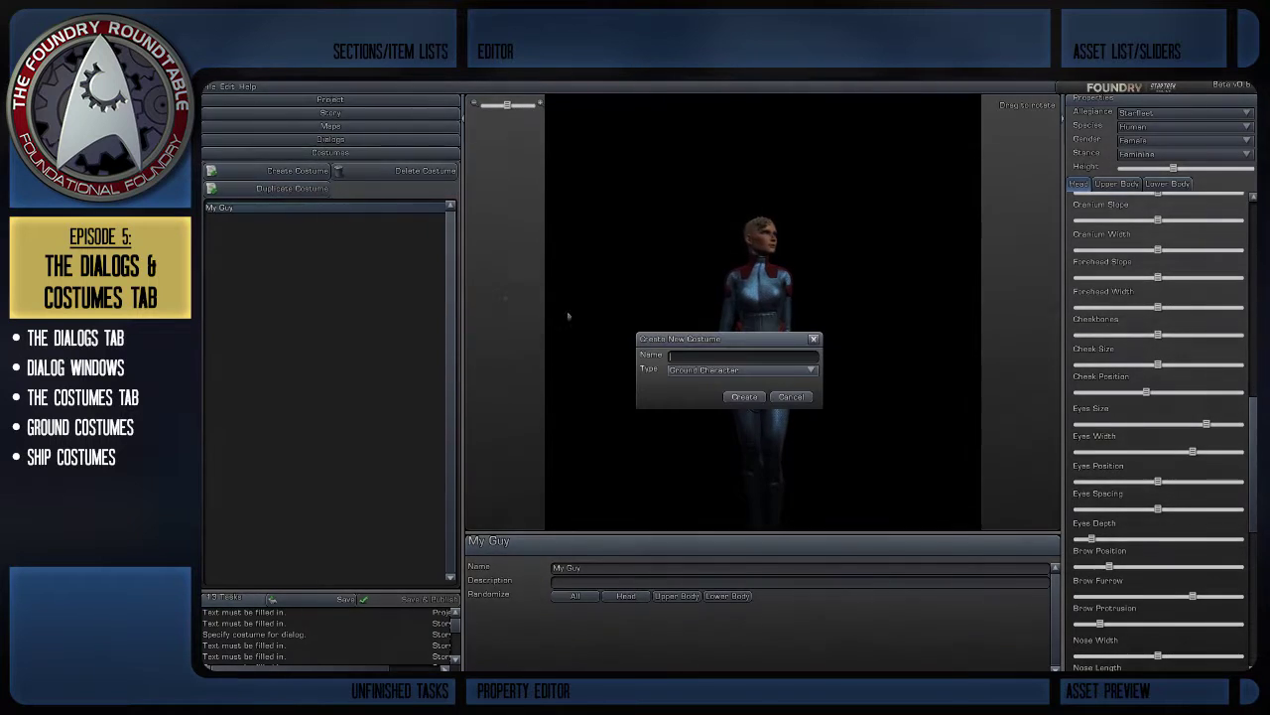
{"action": "left_click", "coordinate": [731, 370]}
{"action": "left_click", "coordinate": [735, 384]}
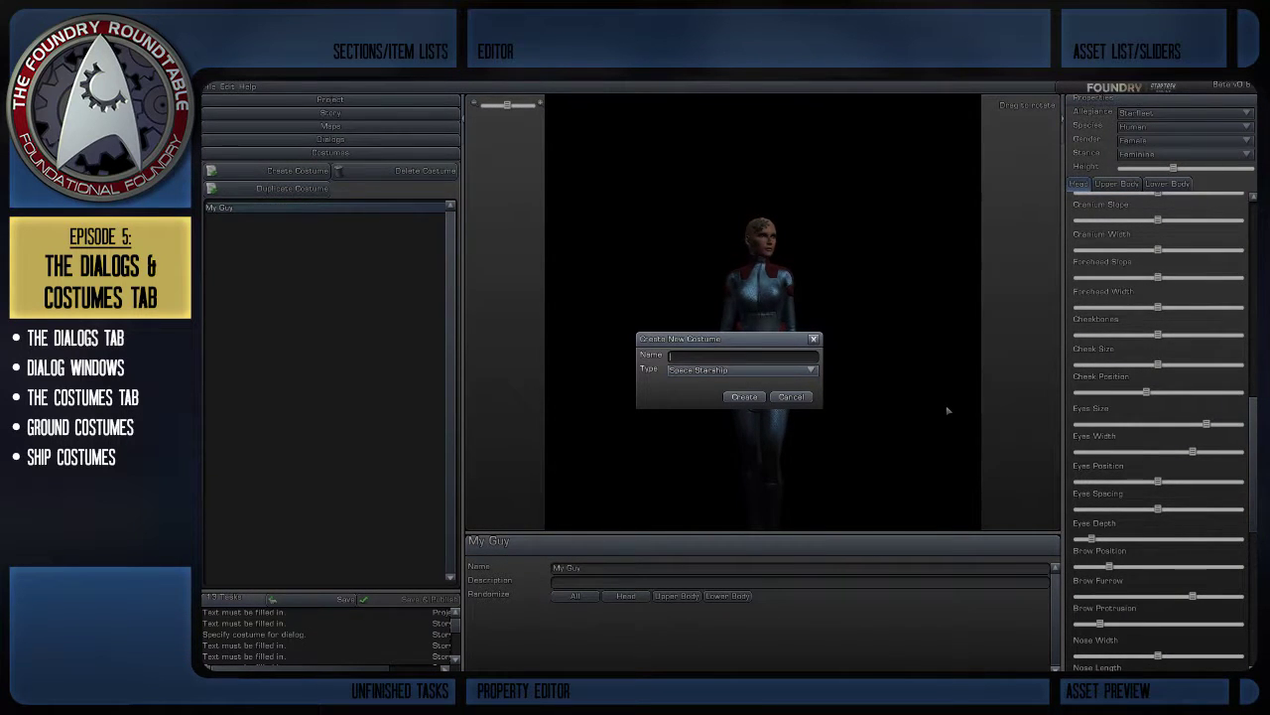
{"action": "type", "text": "y Ship"}
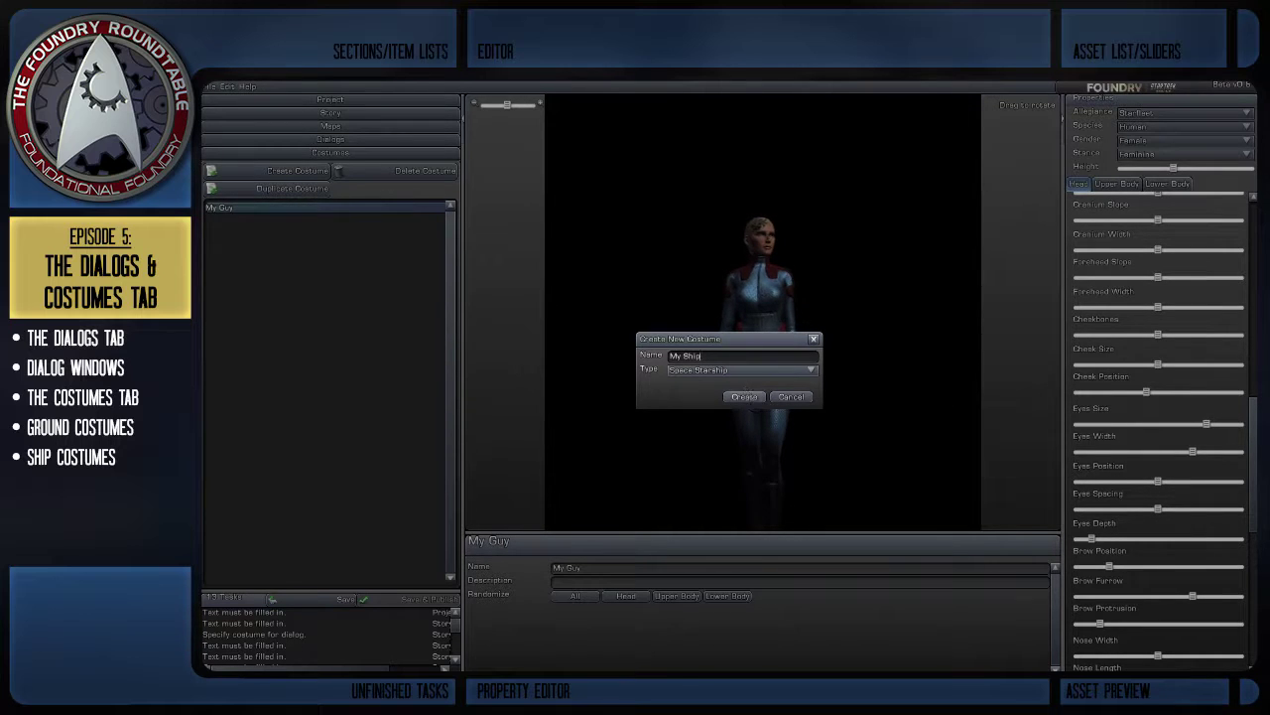
{"action": "left_click", "coordinate": [745, 397]}
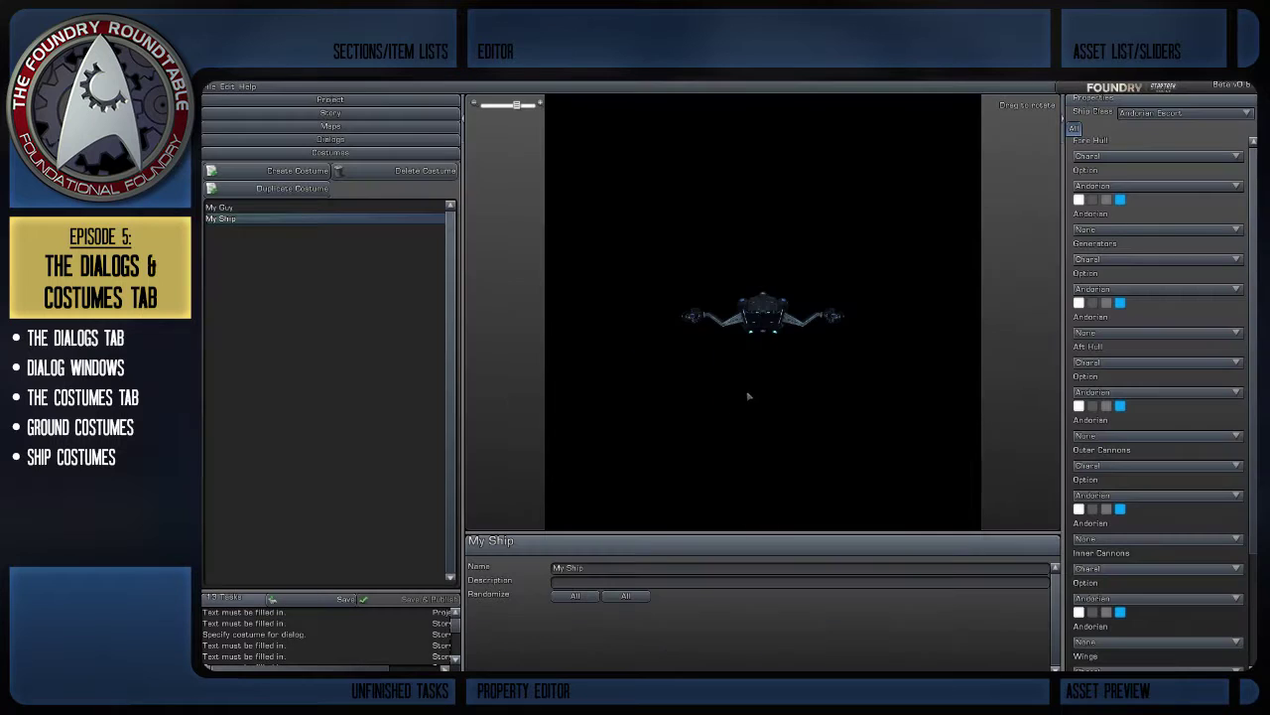
Step: Look through the full list of available ship classes for My Ship, from the Andorian to the Xindi vessels
{"action": "left_click", "coordinate": [1181, 113]}
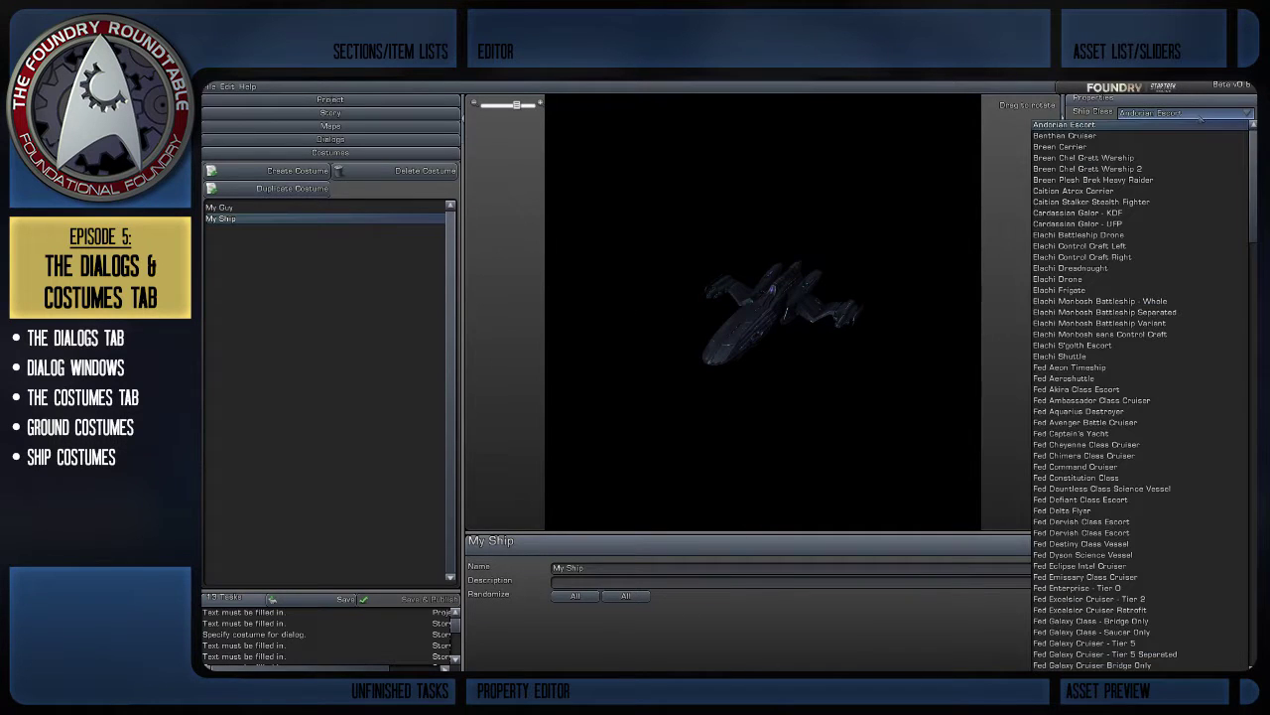
{"action": "scroll", "coordinate": [1139, 463], "scroll_direction": "down", "scroll_amount": 20}
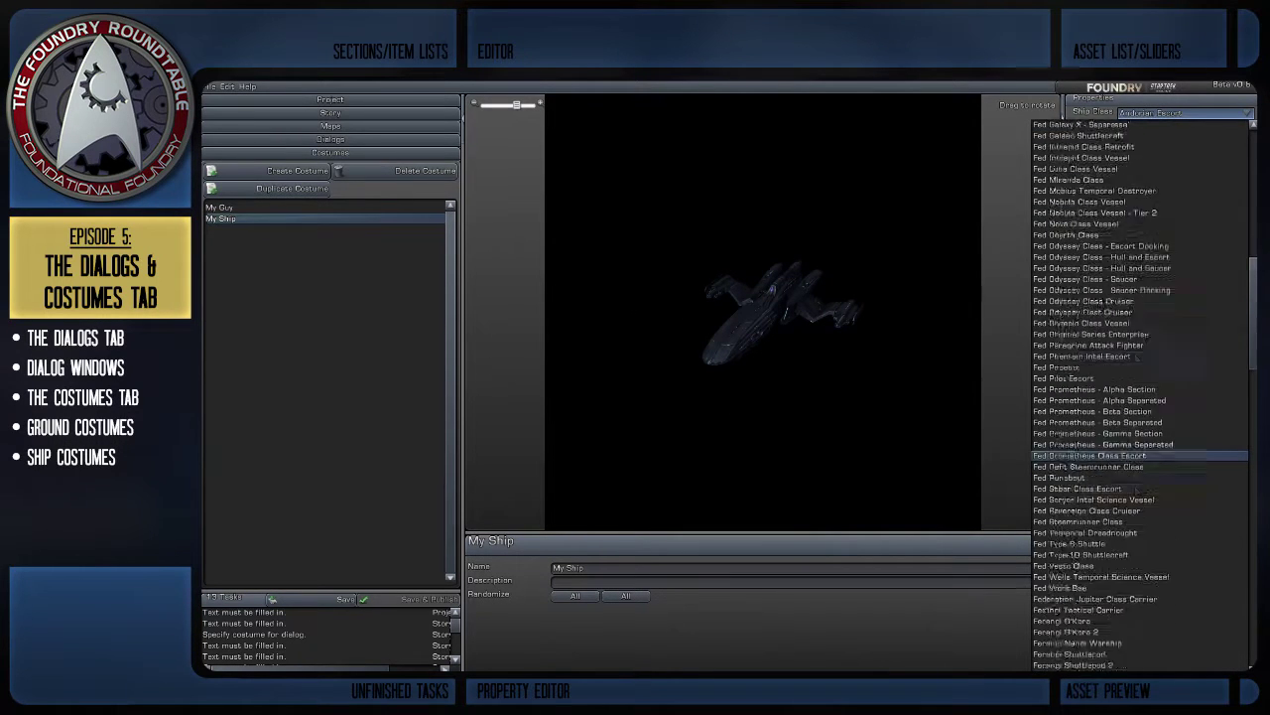
{"action": "scroll", "coordinate": [1131, 437], "scroll_direction": "down", "scroll_amount": 15}
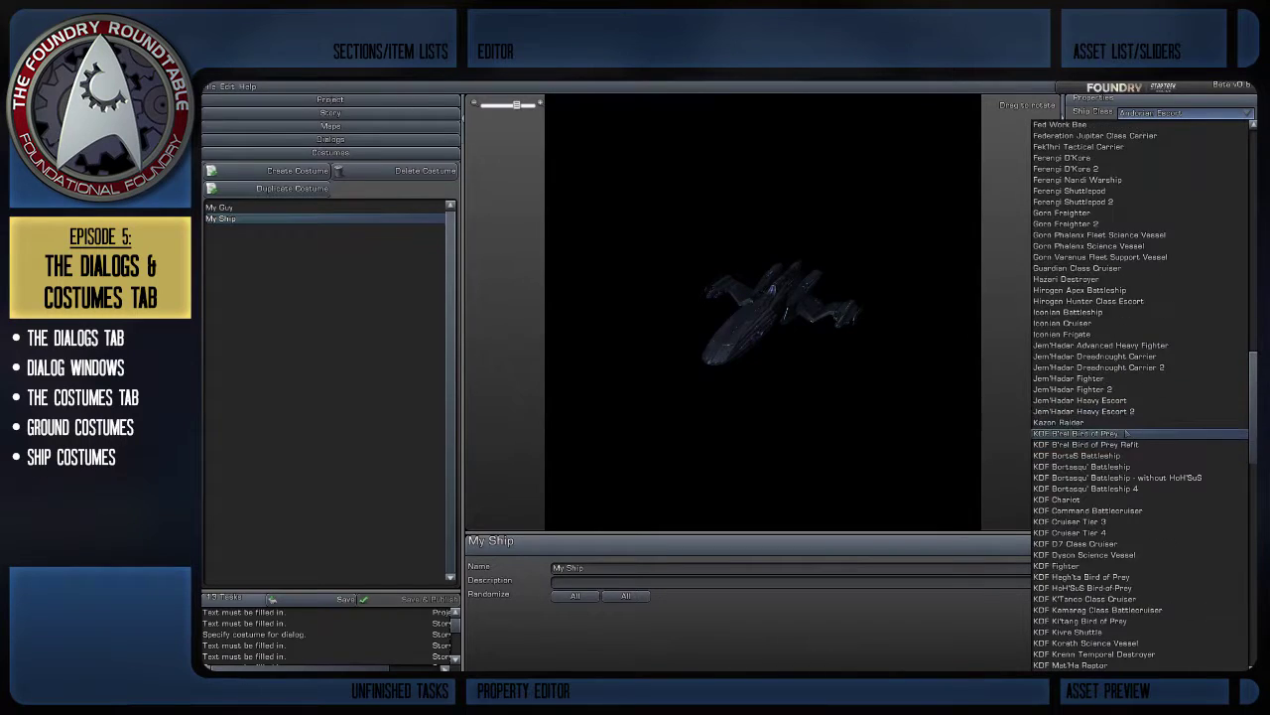
{"action": "scroll", "coordinate": [1162, 520], "scroll_direction": "down", "scroll_amount": 10}
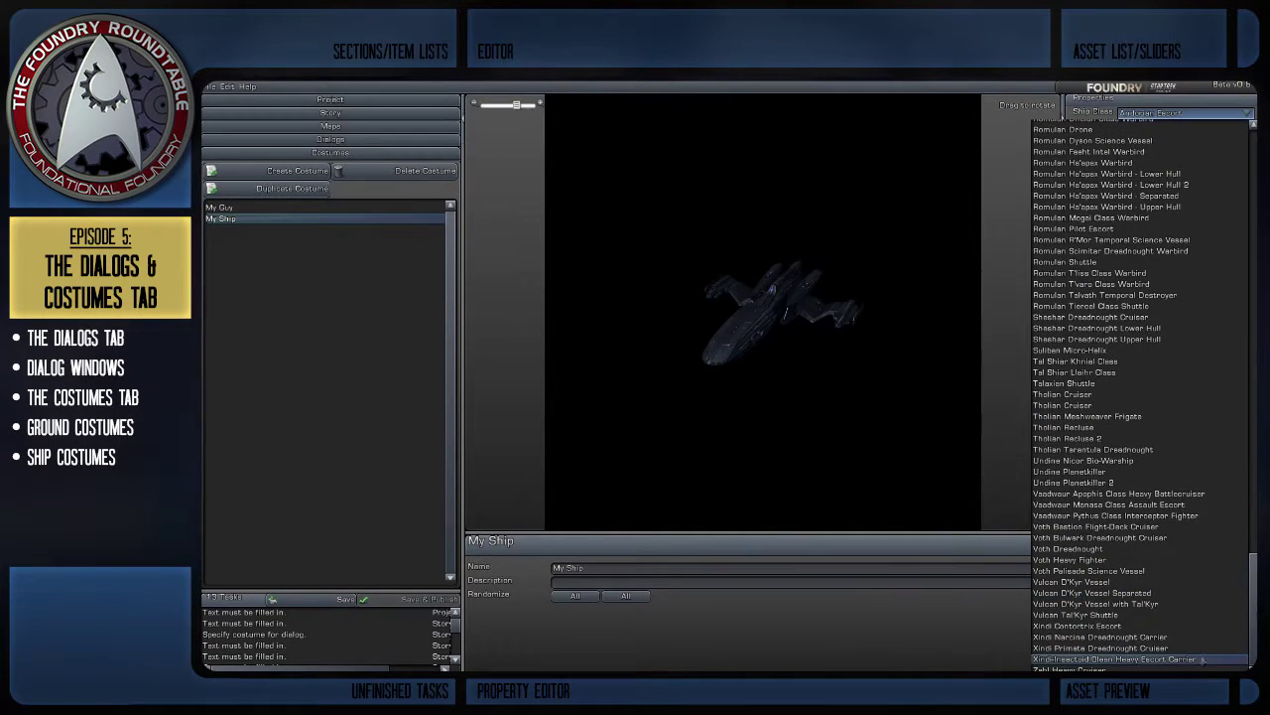
{"action": "scroll", "coordinate": [1151, 504], "scroll_direction": "up", "scroll_amount": 13}
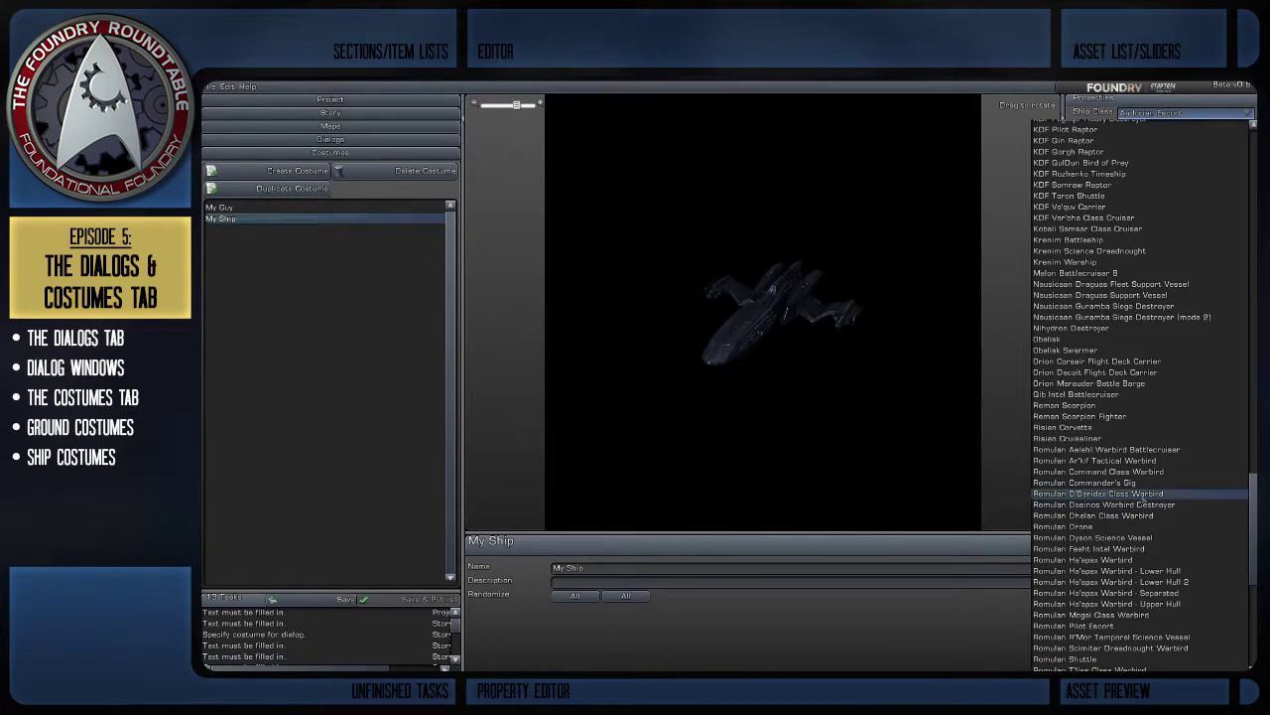
{"action": "scroll", "coordinate": [1139, 502], "scroll_direction": "up", "scroll_amount": 20}
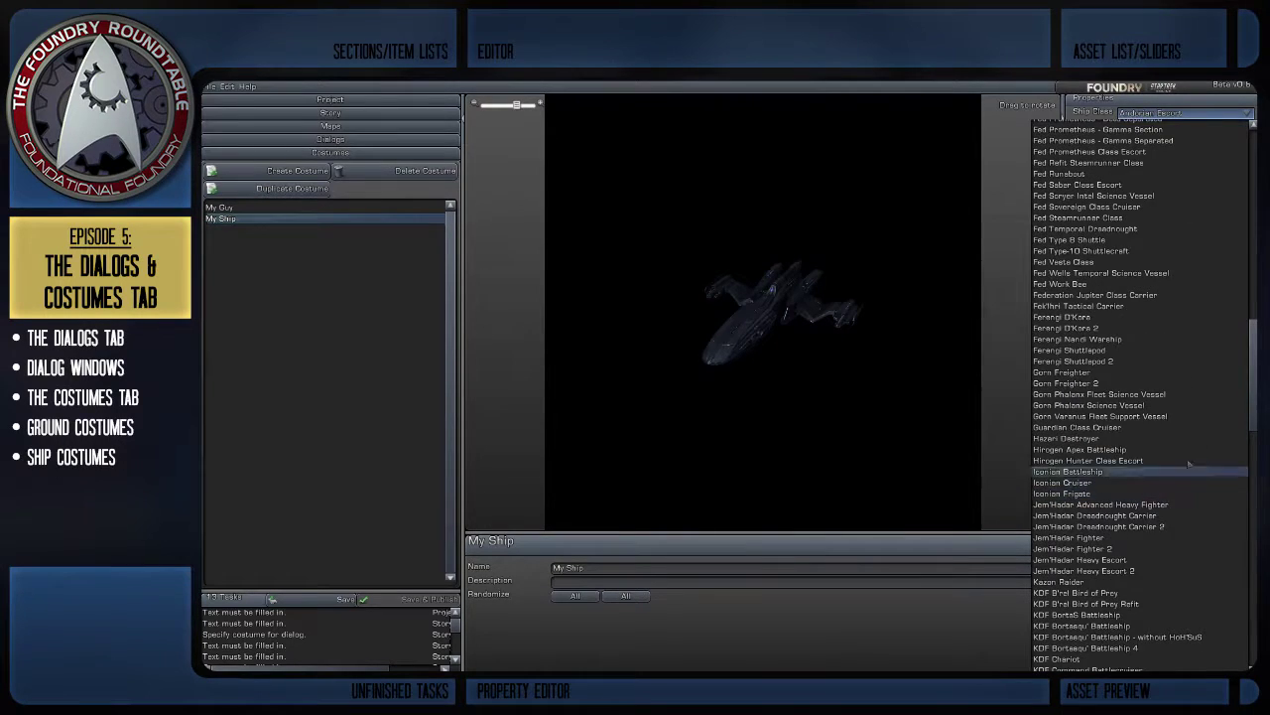
{"action": "scroll", "coordinate": [1201, 450], "scroll_direction": "up", "scroll_amount": 17}
{"action": "scroll", "coordinate": [1204, 432], "scroll_direction": "up", "scroll_amount": 11}
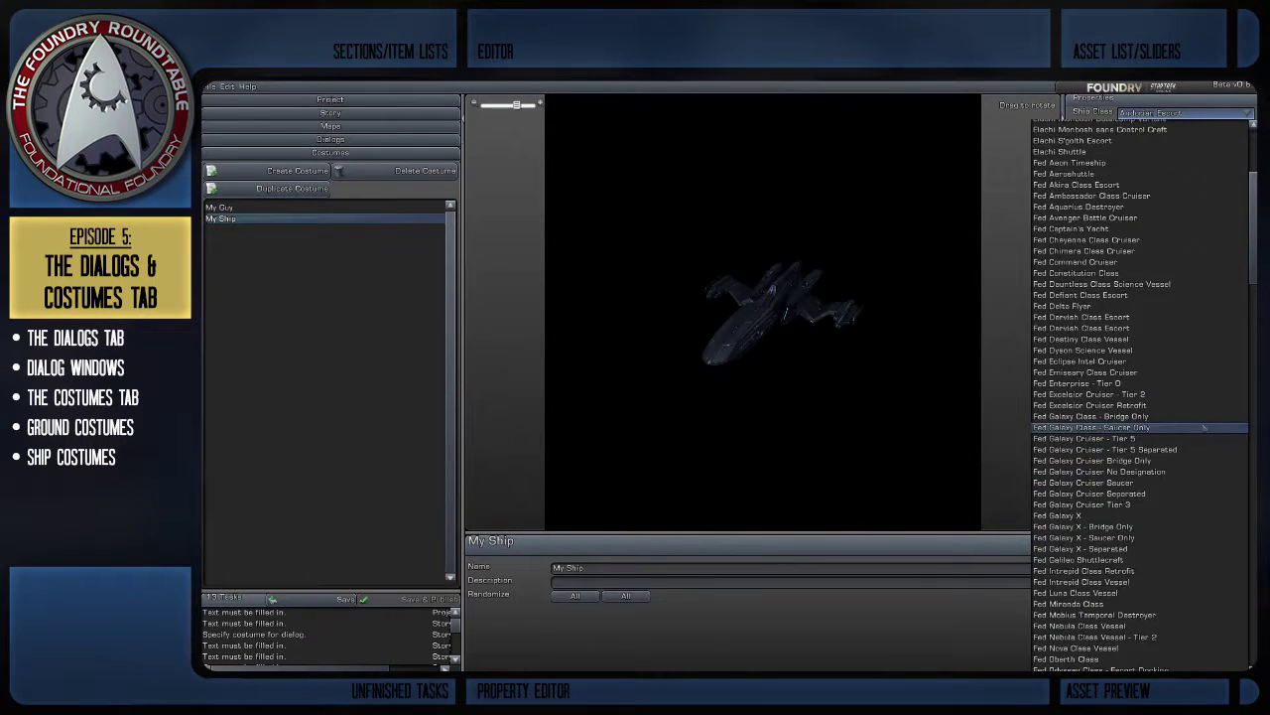
{"action": "scroll", "coordinate": [1171, 497], "scroll_direction": "down", "scroll_amount": 15}
{"action": "scroll", "coordinate": [1232, 638], "scroll_direction": "down", "scroll_amount": 20}
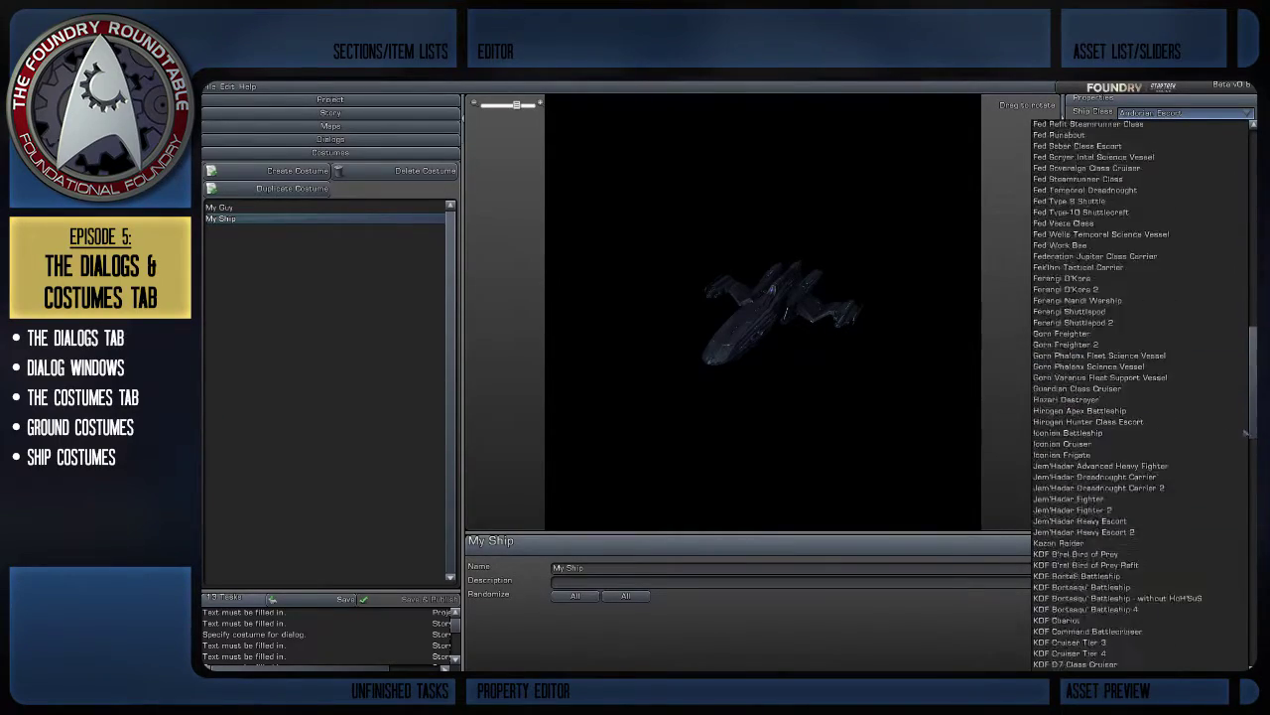
{"action": "scroll", "coordinate": [1232, 638], "scroll_direction": "up", "scroll_amount": 20}
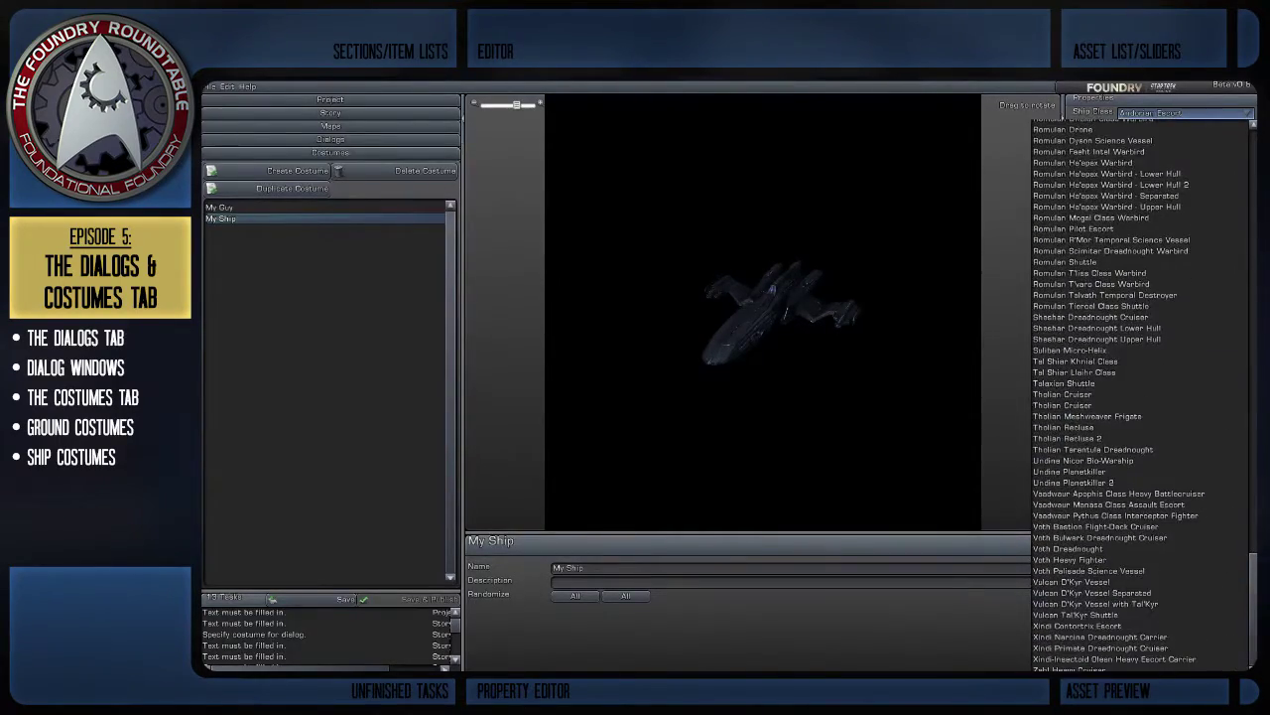
{"action": "scroll", "coordinate": [1239, 350], "scroll_direction": "up", "scroll_amount": 15}
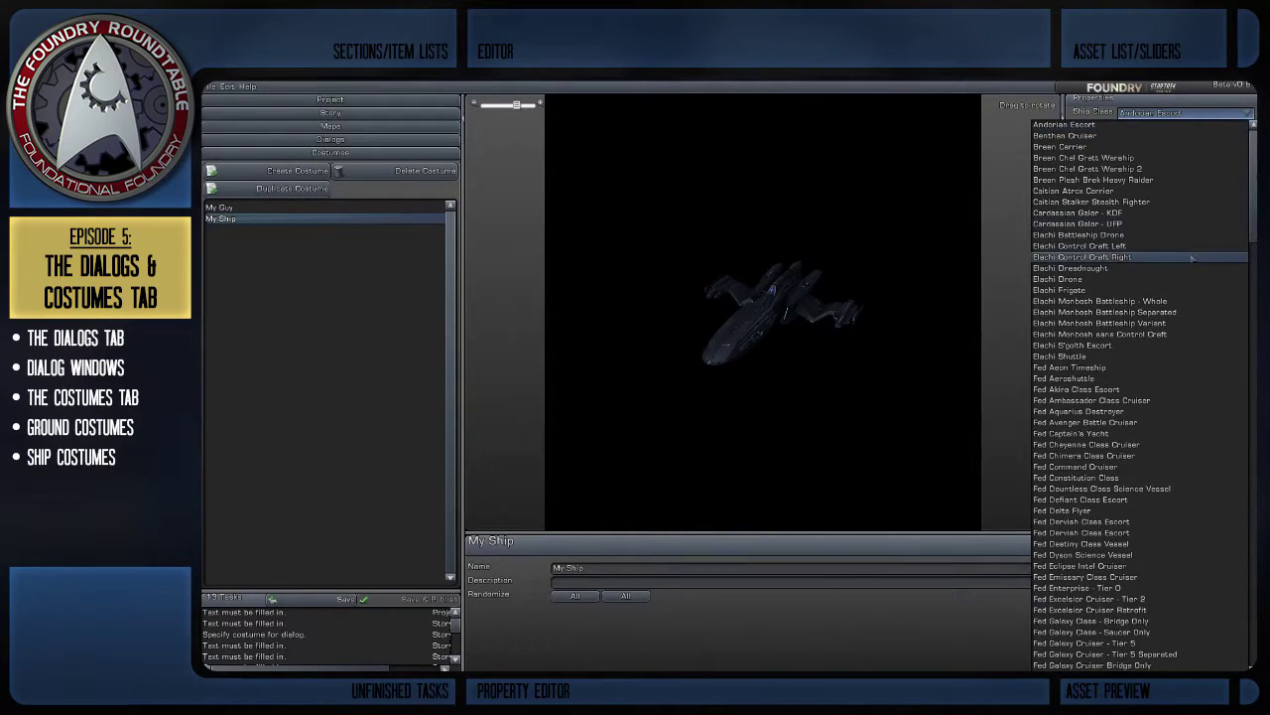
Step: Preview My Ship as the Elachi Control Craft Right and as the Breen Chel Grett Warship
{"action": "left_click", "coordinate": [1082, 256]}
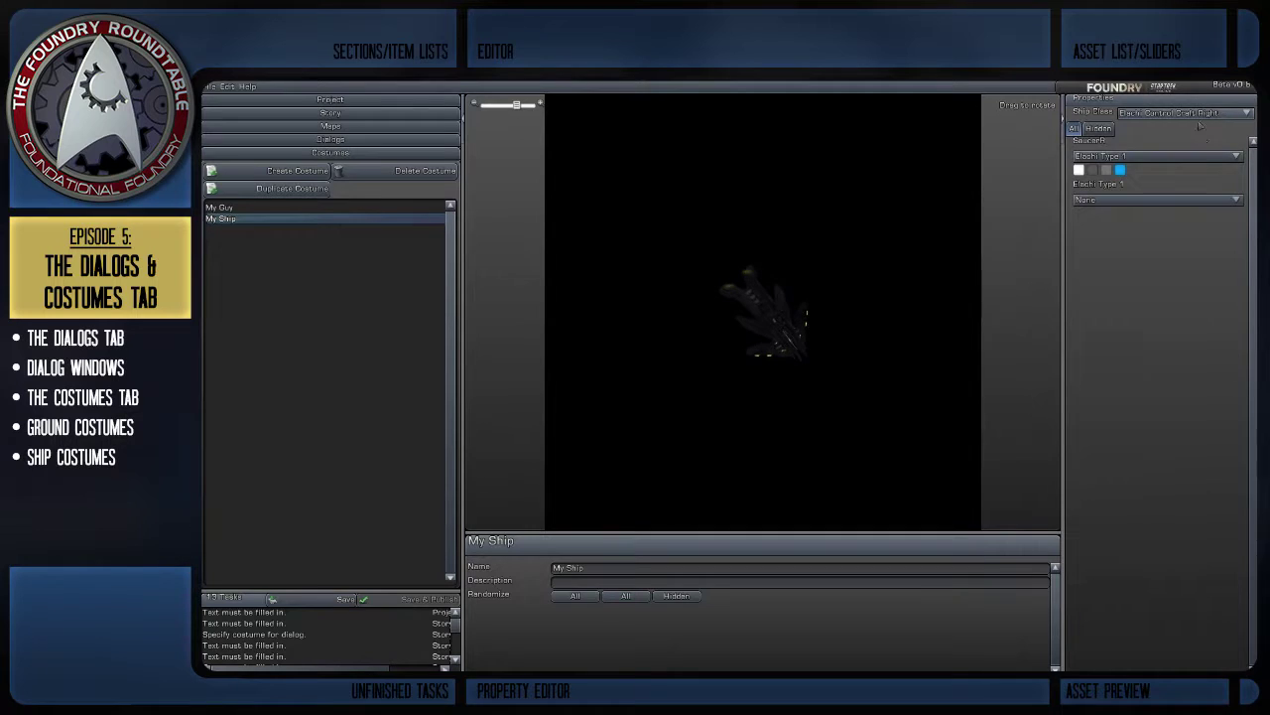
{"action": "left_click", "coordinate": [1199, 115]}
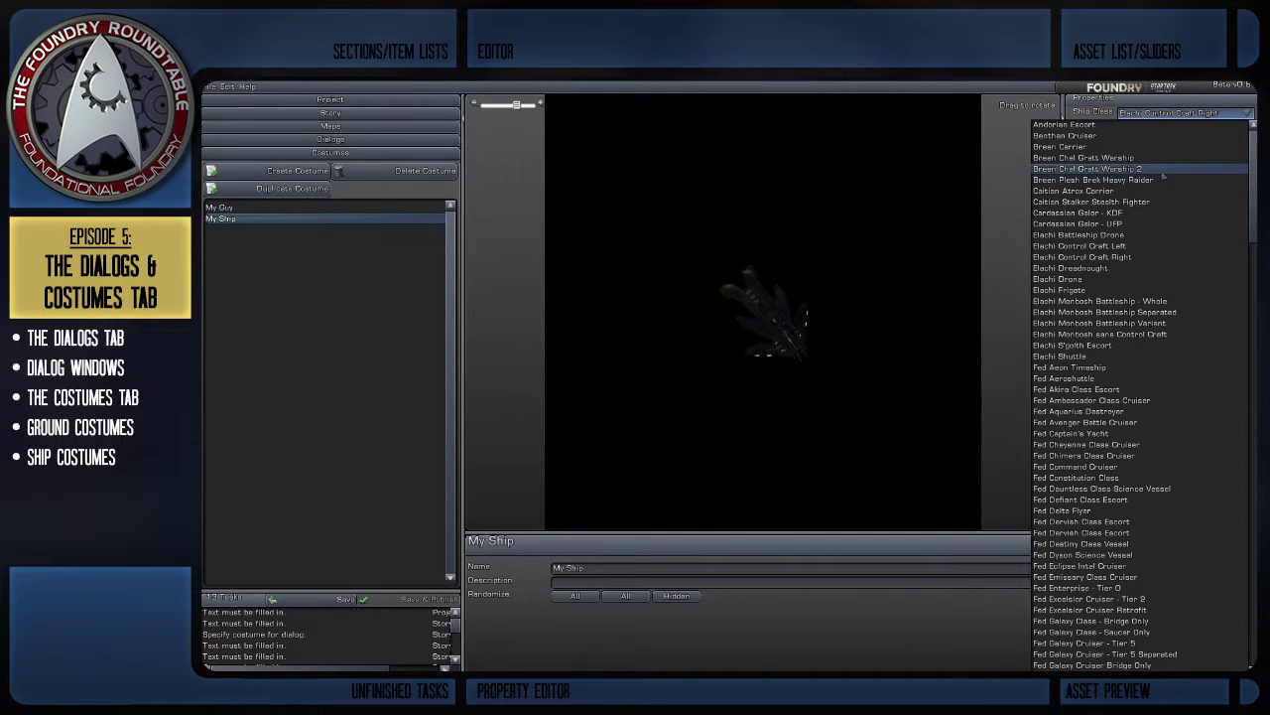
{"action": "left_click", "coordinate": [1151, 161]}
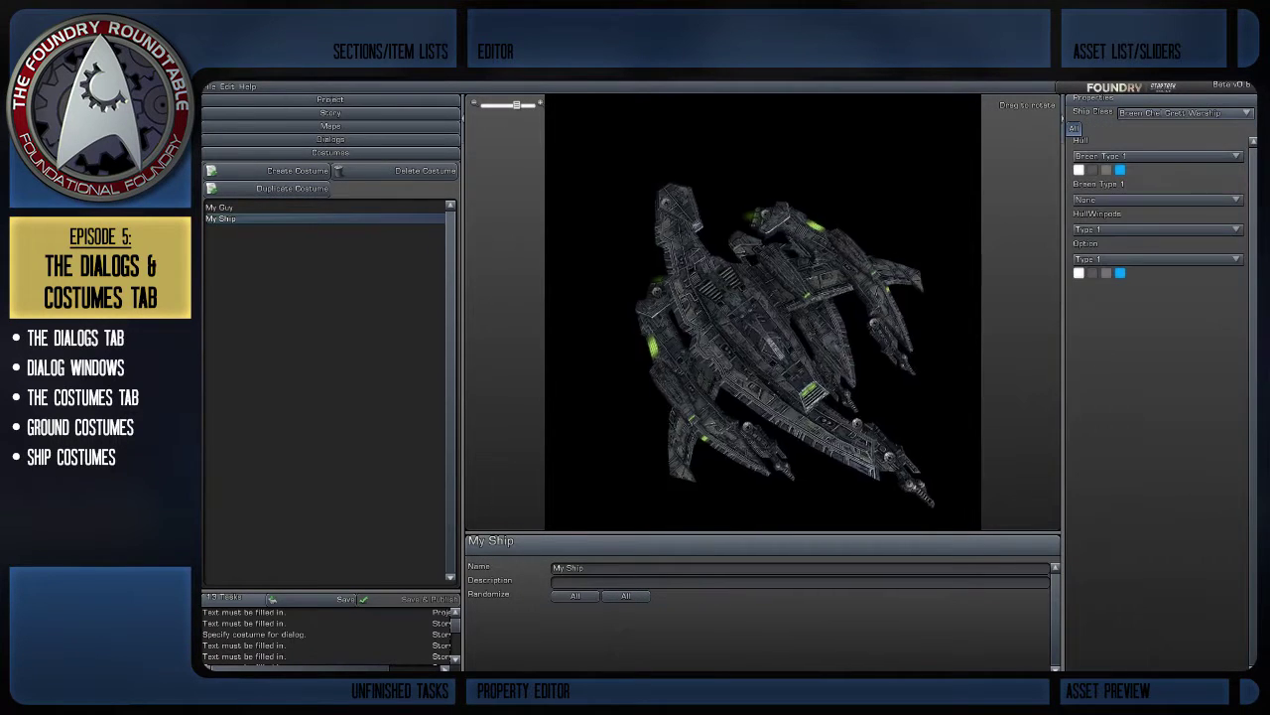
Step: Set the ship class to Fed Luna Class Vessel and rotate the ship to inspect it
{"action": "left_click", "coordinate": [1182, 114]}
{"action": "scroll", "coordinate": [1149, 531], "scroll_direction": "down", "scroll_amount": 5}
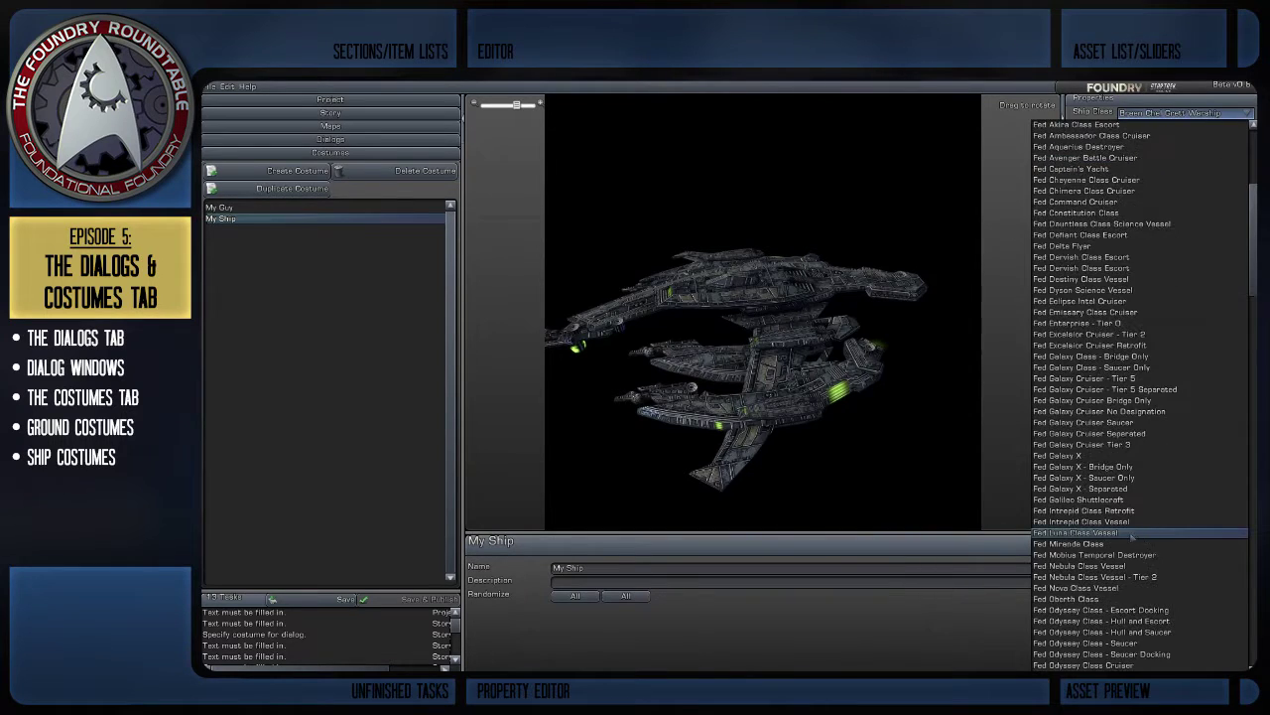
{"action": "left_click", "coordinate": [1137, 534]}
{"action": "mouse_move", "coordinate": [894, 500]}
{"action": "left_mouse_down"}
{"action": "mouse_move", "coordinate": [1033, 491]}
{"action": "mouse_move", "coordinate": [893, 521]}
{"action": "mouse_move", "coordinate": [875, 514]}
{"action": "mouse_move", "coordinate": [862, 427]}
{"action": "mouse_move", "coordinate": [878, 508]}
{"action": "mouse_move", "coordinate": [898, 524]}
{"action": "left_mouse_up"}
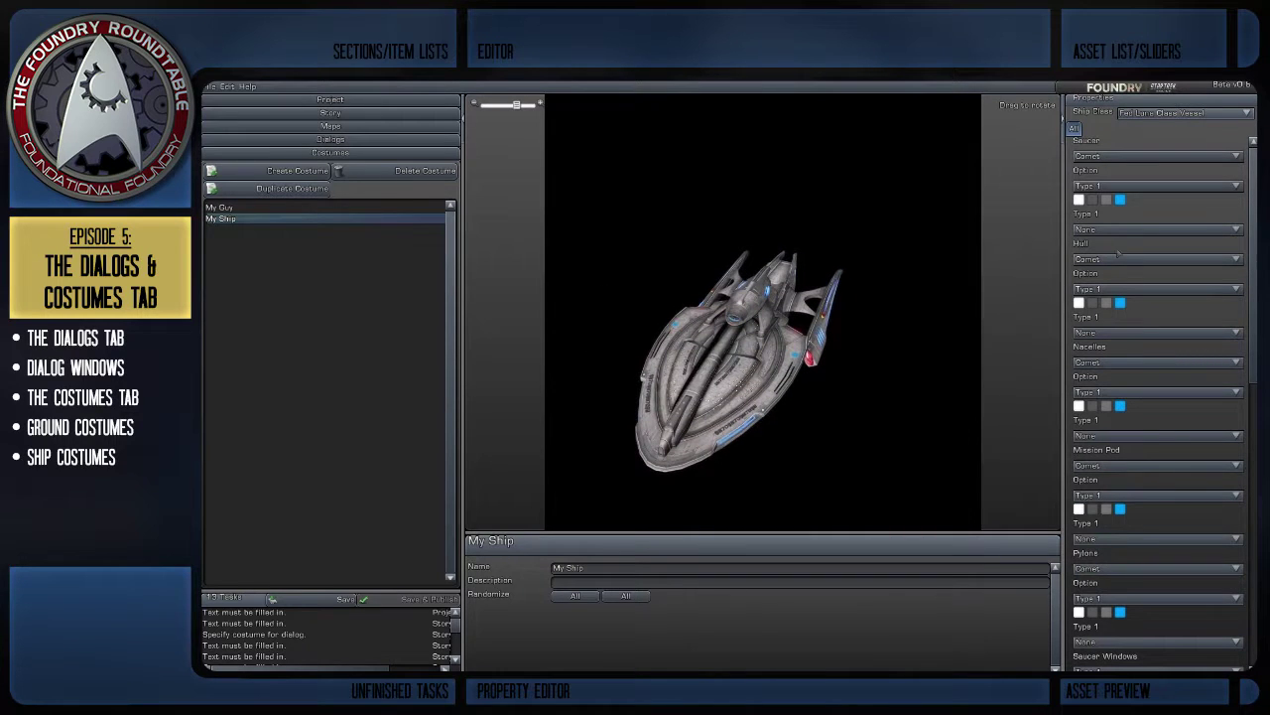
Step: Change the ship's saucer to Luna with the Type 1 option
{"action": "left_click", "coordinate": [1144, 157]}
{"action": "left_click", "coordinate": [1146, 180]}
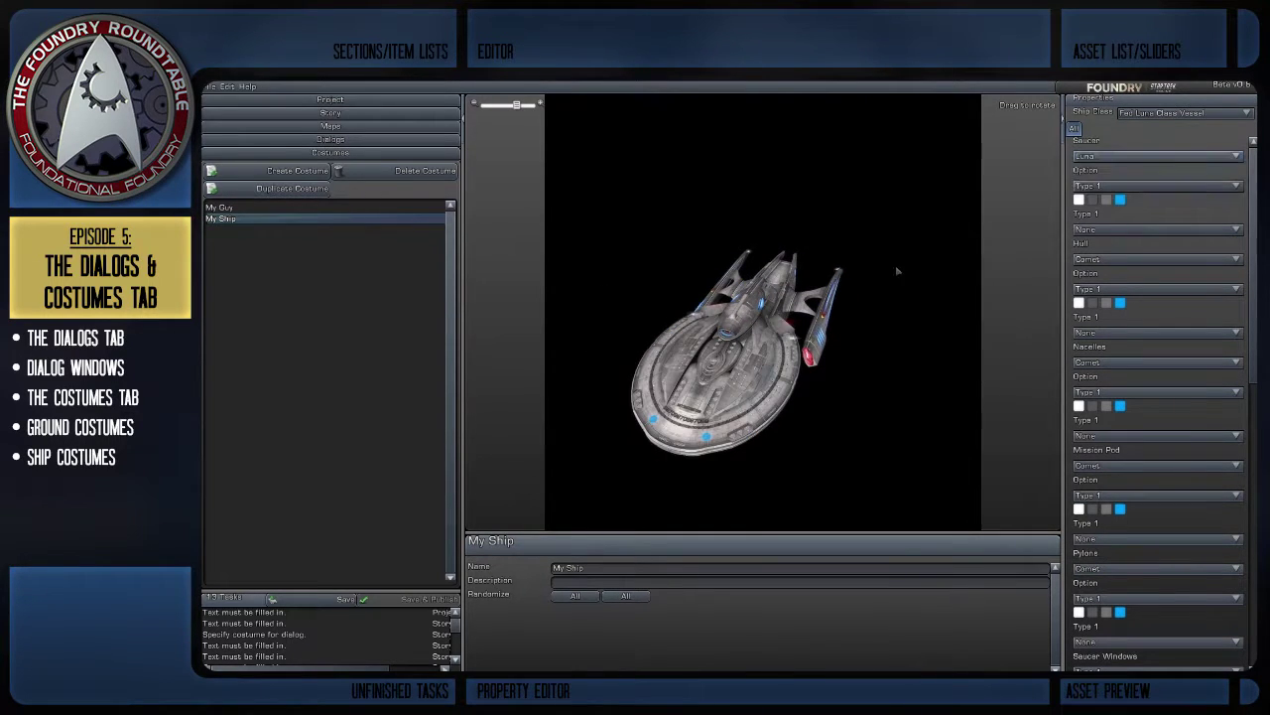
{"action": "left_click", "coordinate": [1145, 186]}
{"action": "left_click", "coordinate": [1141, 198]}
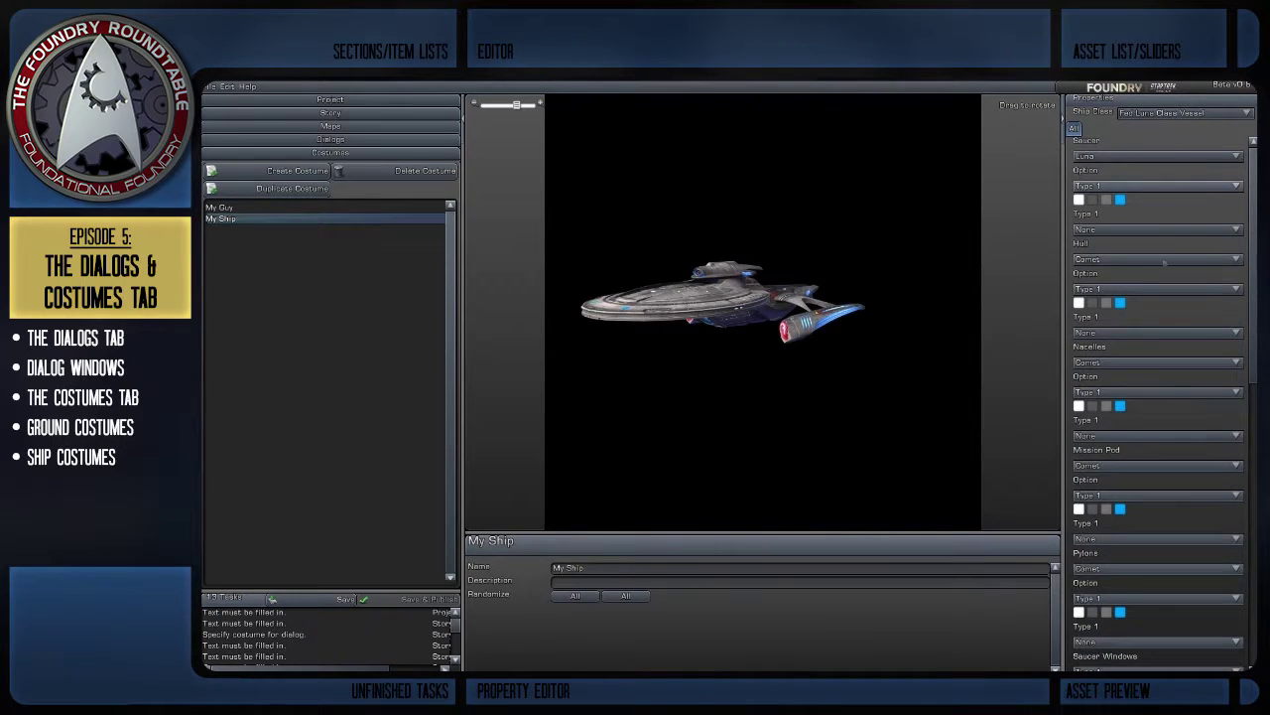
Step: Review the ship's part settings and set the pattern under the pylons' Type 1 option to Andromeda
{"action": "scroll", "coordinate": [1152, 442], "scroll_direction": "down", "scroll_amount": 10}
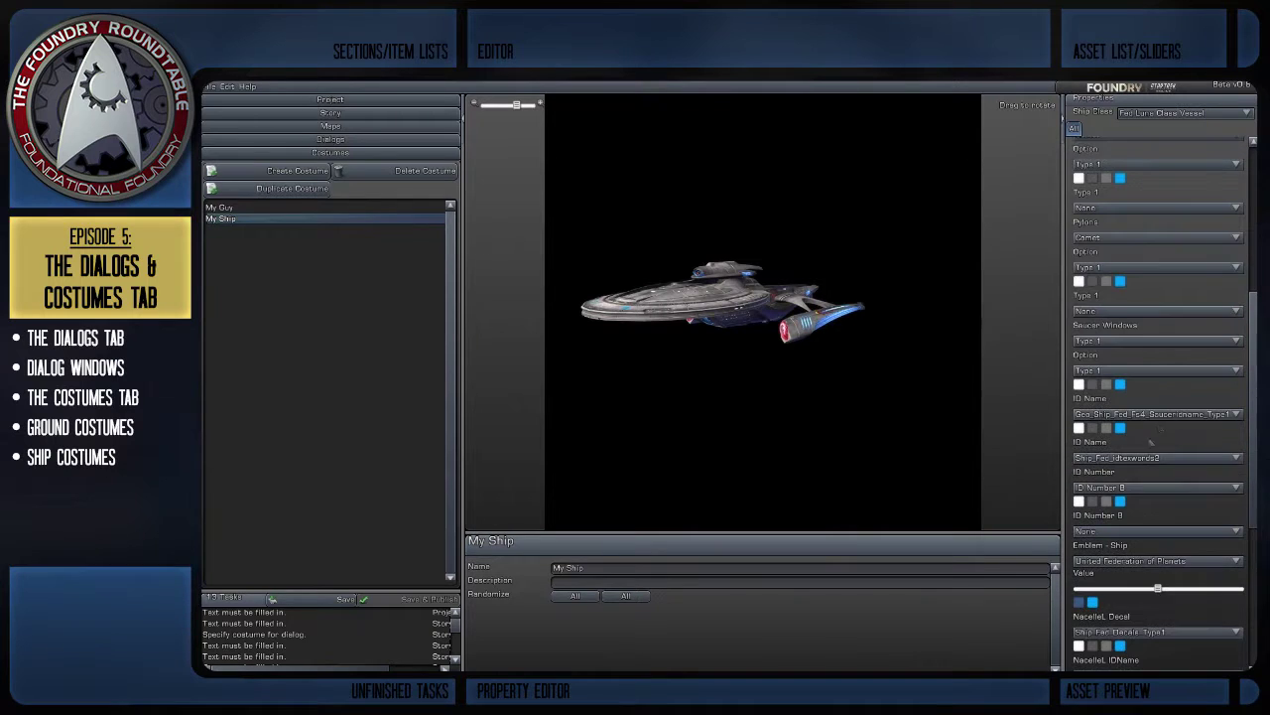
{"action": "scroll", "coordinate": [1141, 297], "scroll_direction": "up", "scroll_amount": 10}
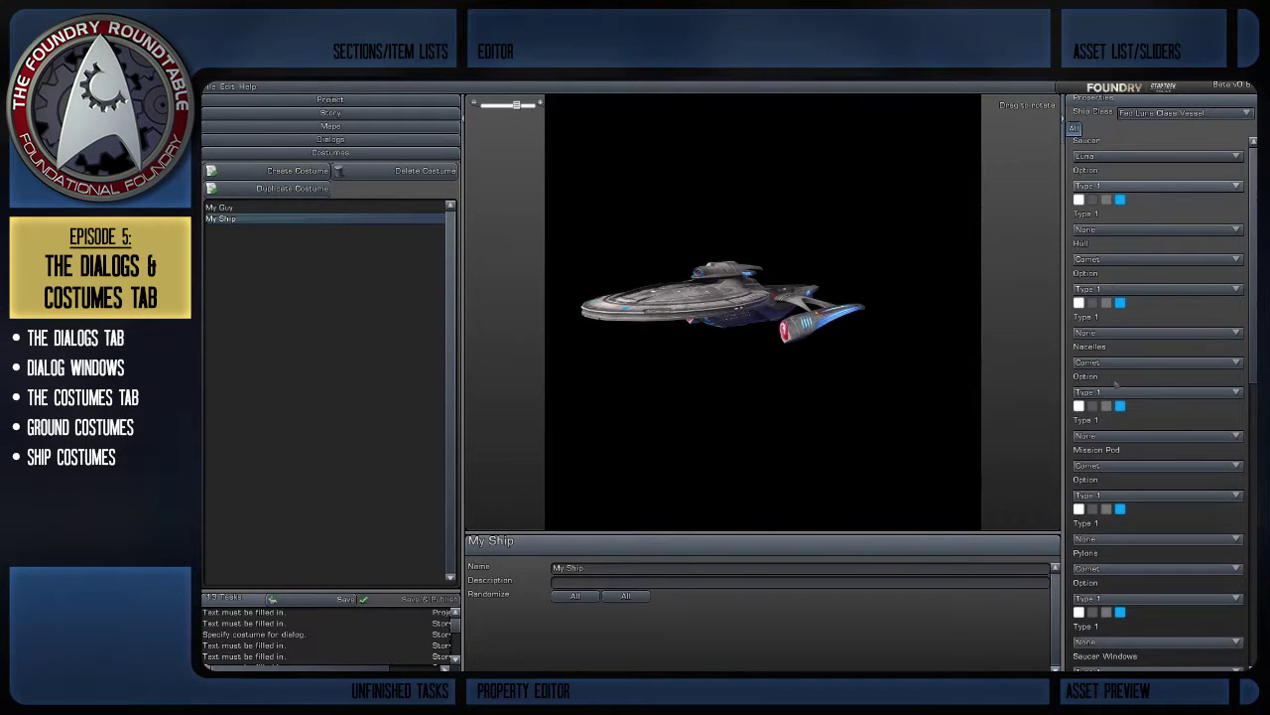
{"action": "scroll", "coordinate": [1116, 384], "scroll_direction": "down", "scroll_amount": 6}
{"action": "left_click", "coordinate": [1176, 444]}
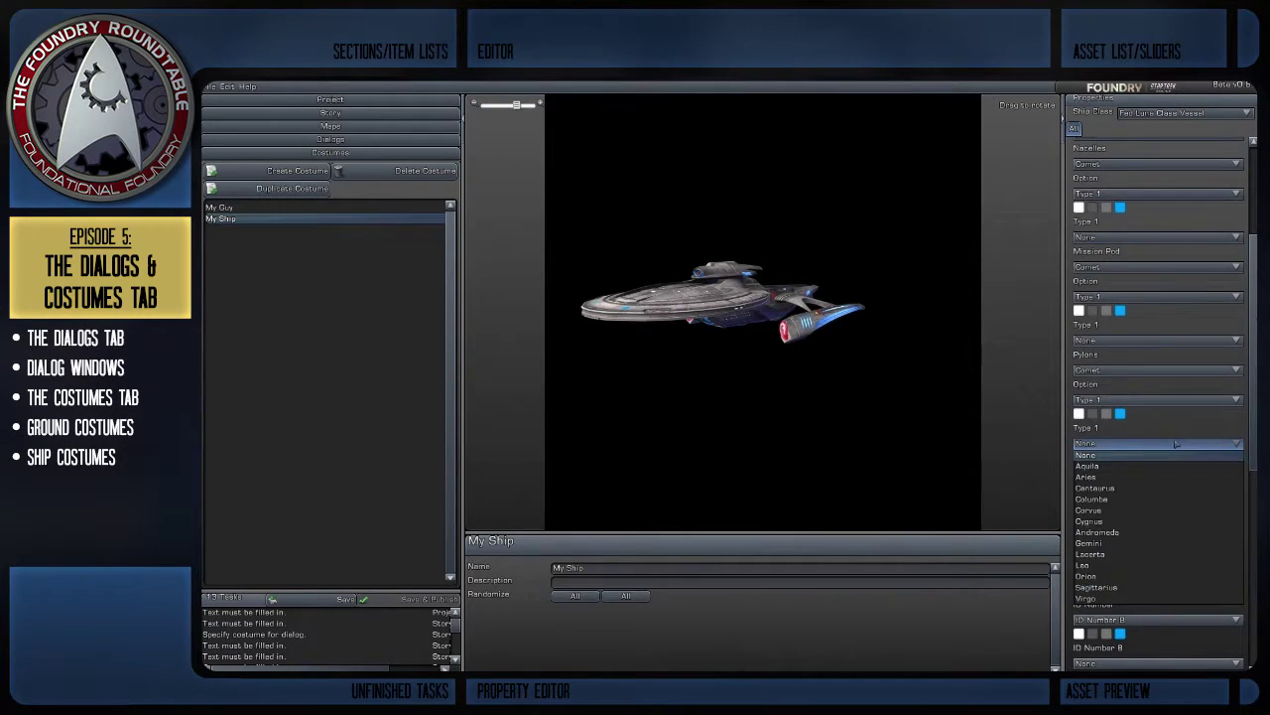
{"action": "left_click", "coordinate": [1142, 532]}
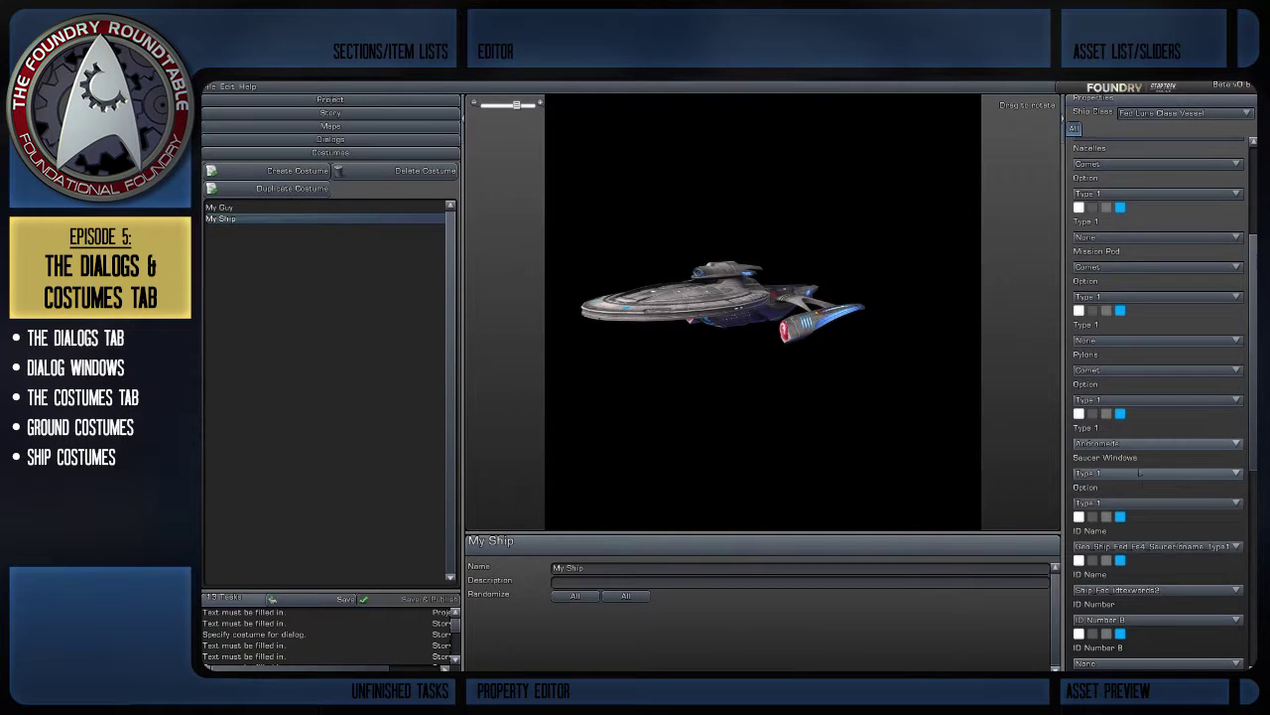
Step: Review the ship's ID name, ID number, emblem and nacelle decal settings and inspect the saucer's markings up close
{"action": "scroll", "coordinate": [1139, 473], "scroll_direction": "down", "scroll_amount": 2}
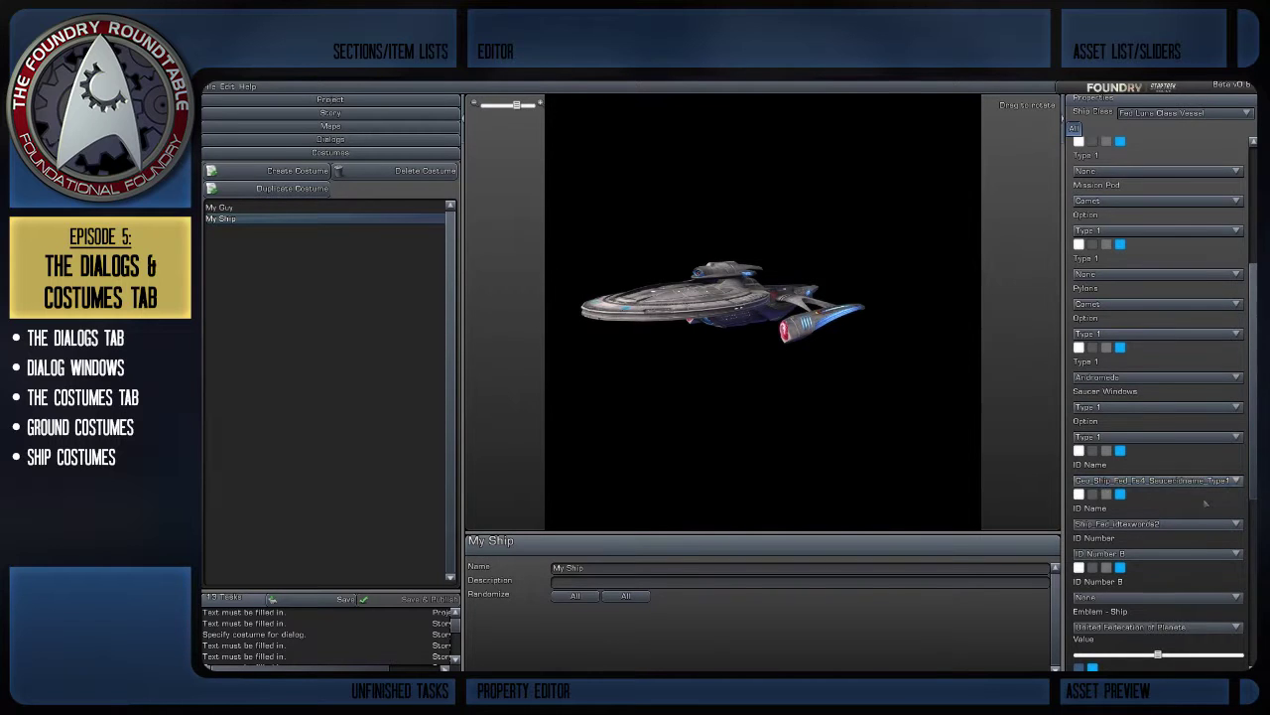
{"action": "scroll", "coordinate": [1211, 511], "scroll_direction": "down", "scroll_amount": 3}
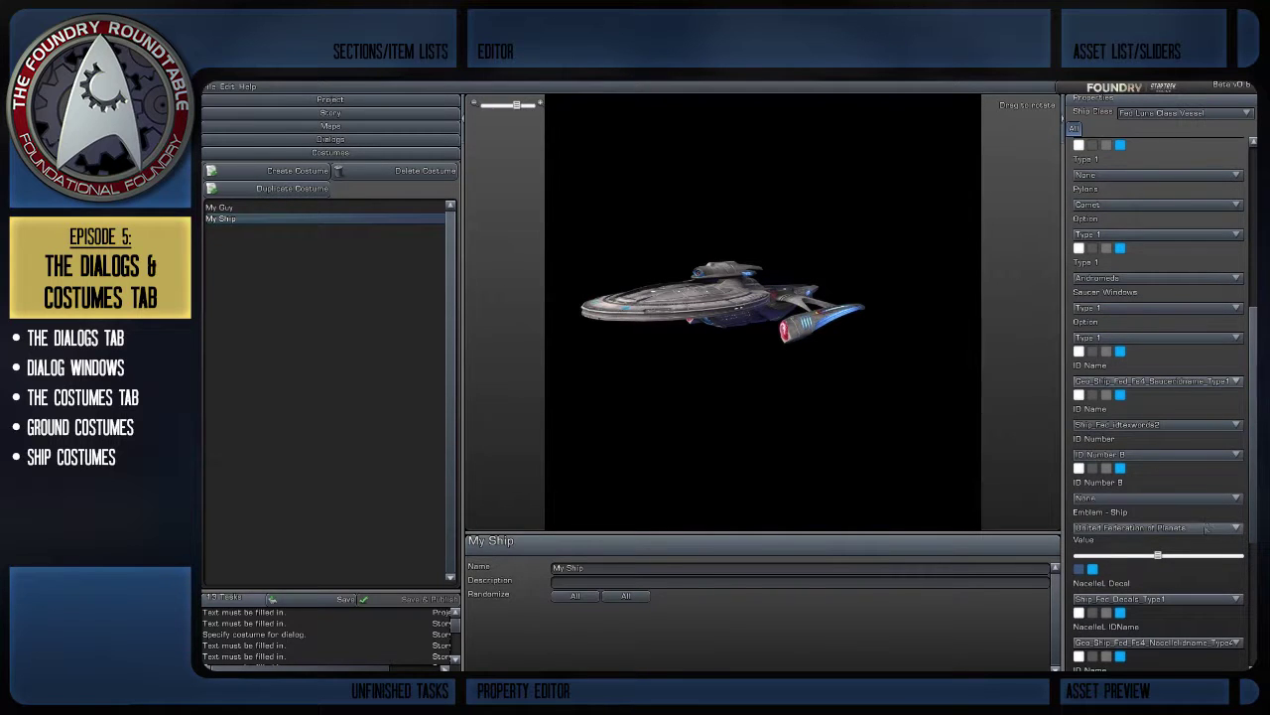
{"action": "scroll", "coordinate": [1206, 520], "scroll_direction": "down", "scroll_amount": 1}
{"action": "scroll", "coordinate": [1206, 520], "scroll_direction": "down", "scroll_amount": 2}
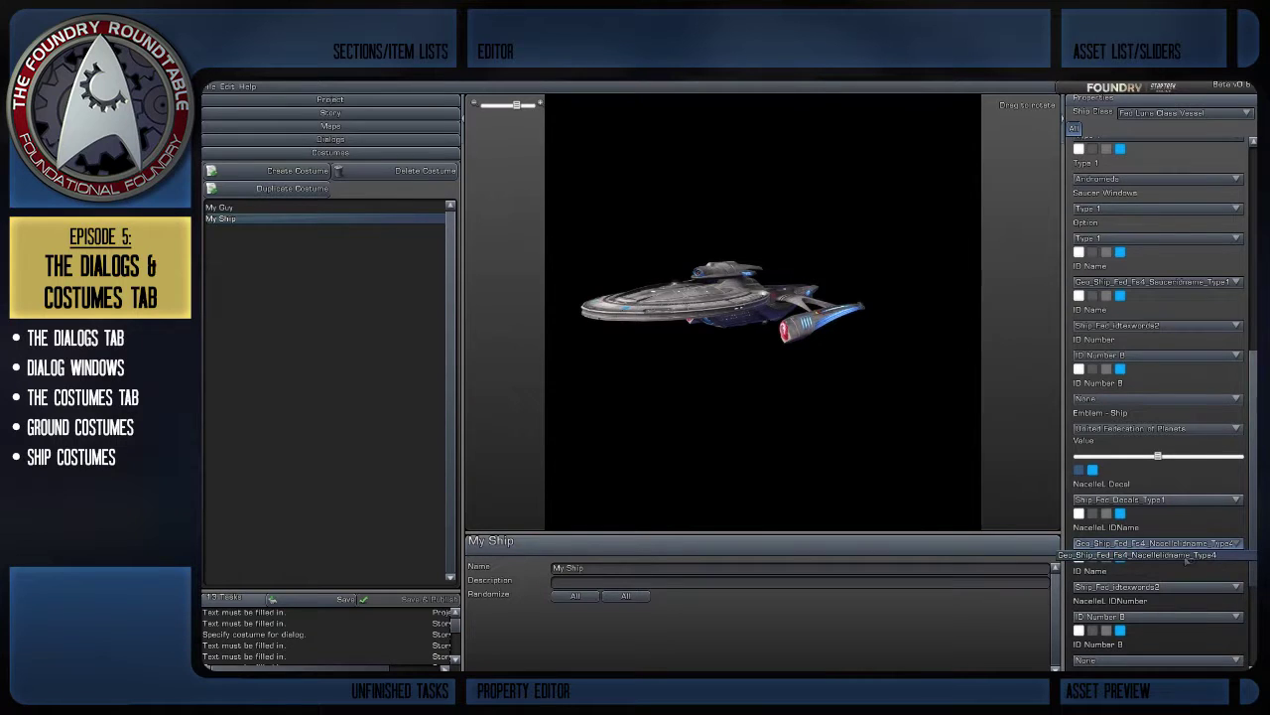
{"action": "left_click_drag", "start_coordinate": [667, 367], "coordinate": [809, 412]}
{"action": "scroll", "coordinate": [691, 424], "scroll_direction": "up", "scroll_amount": 3}
{"action": "scroll", "coordinate": [717, 385], "scroll_direction": "down", "scroll_amount": 2}
{"action": "scroll", "coordinate": [716, 385], "scroll_direction": "up", "scroll_amount": 4}
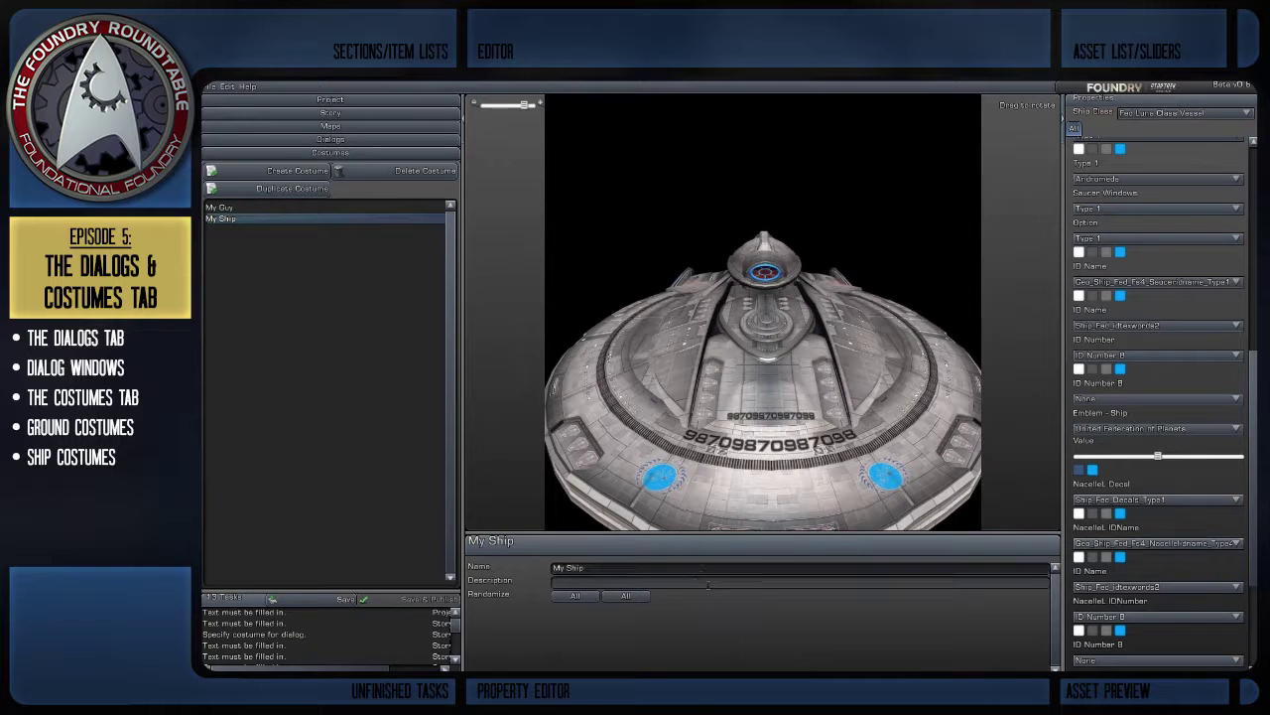
{"action": "left_click", "coordinate": [708, 581]}
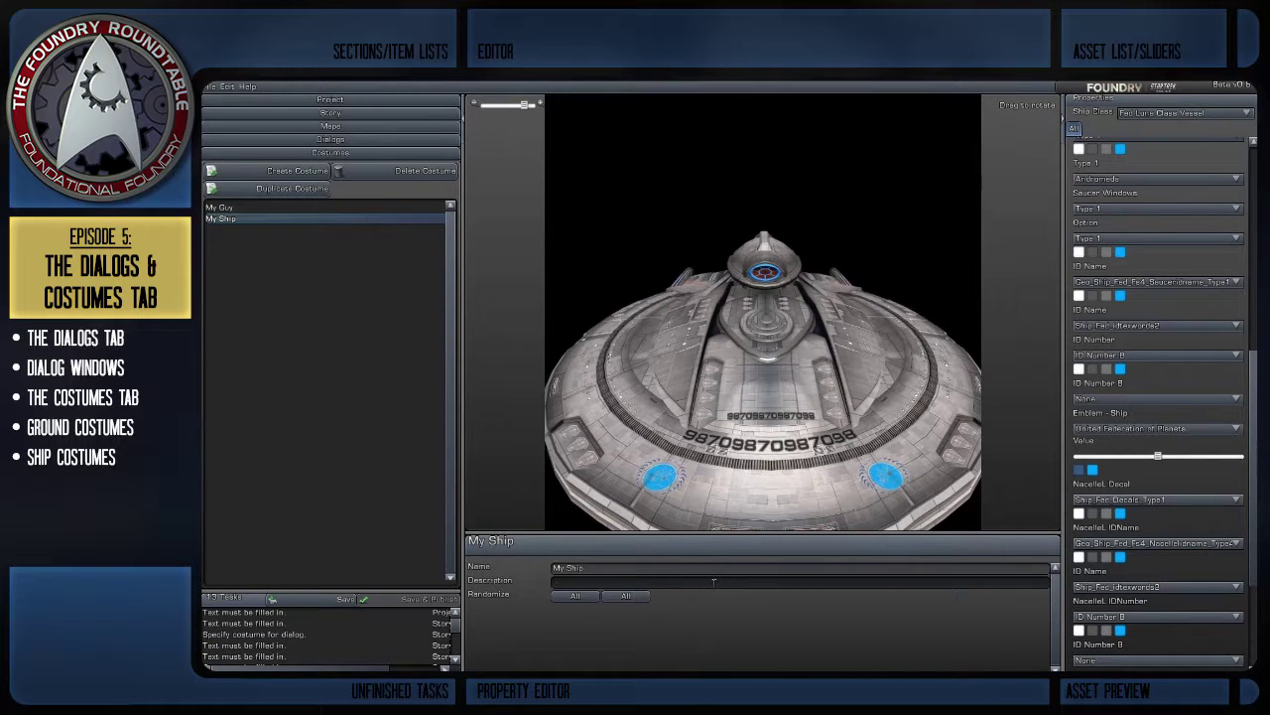
{"action": "left_click_drag", "start_coordinate": [745, 514], "coordinate": [655, 458]}
{"action": "scroll", "coordinate": [780, 450], "scroll_direction": "down", "scroll_amount": 4}
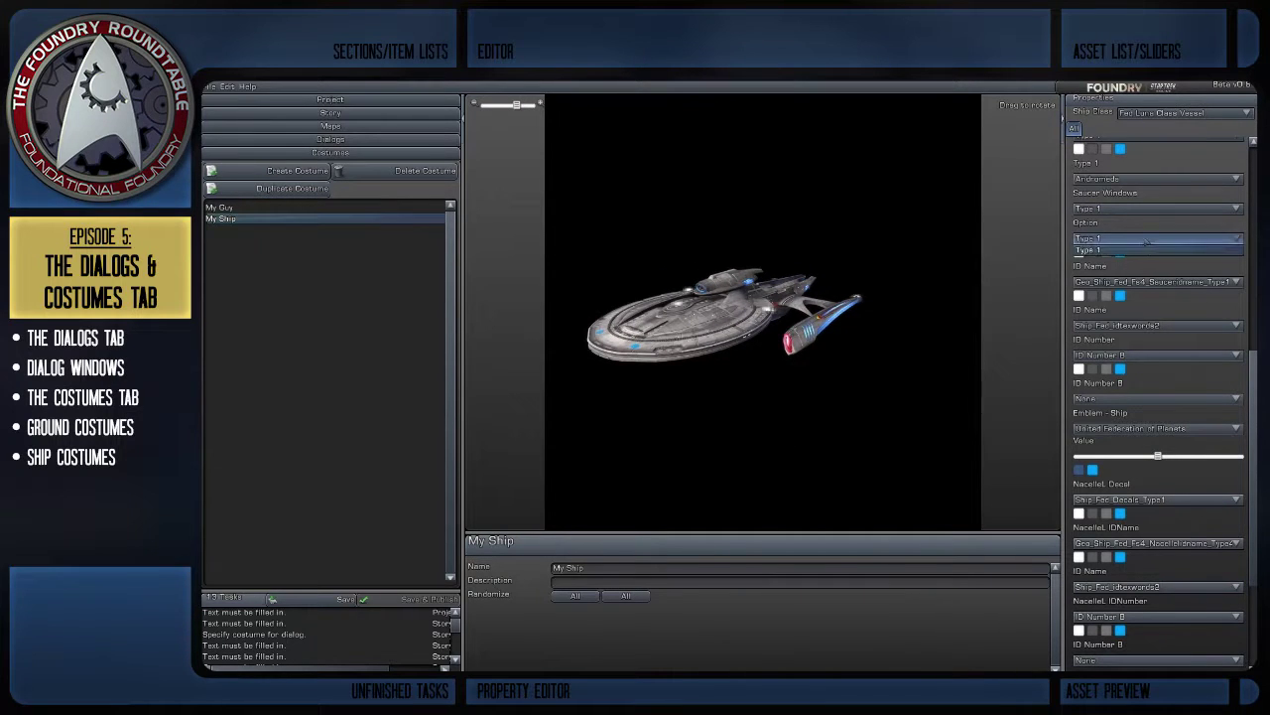
Step: Set the ship's saucer windows to Type 2 and rotate the ship to check the saucer
{"action": "left_click", "coordinate": [1141, 209]}
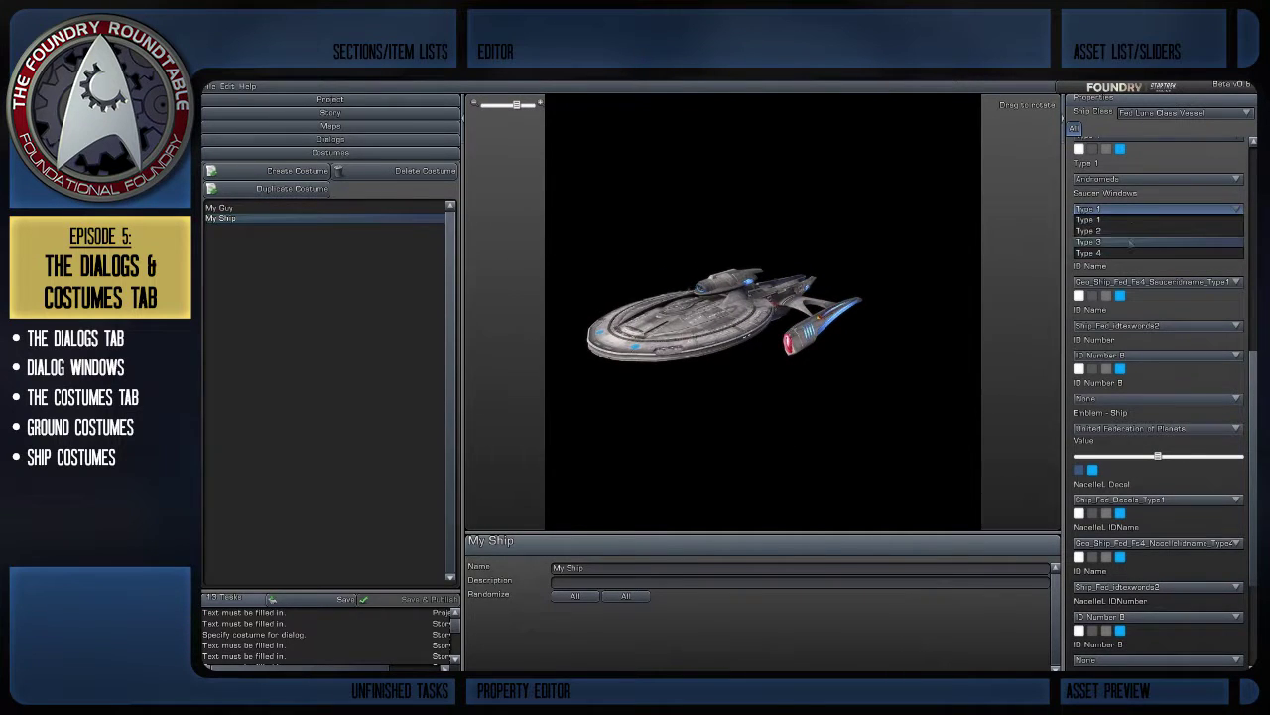
{"action": "left_click", "coordinate": [1137, 230]}
{"action": "left_click_drag", "start_coordinate": [821, 227], "coordinate": [762, 231]}
Step: Set the ship's pylons option to Upgrade and inspect the result up close
{"action": "scroll", "coordinate": [1141, 206], "scroll_direction": "up", "scroll_amount": 2}
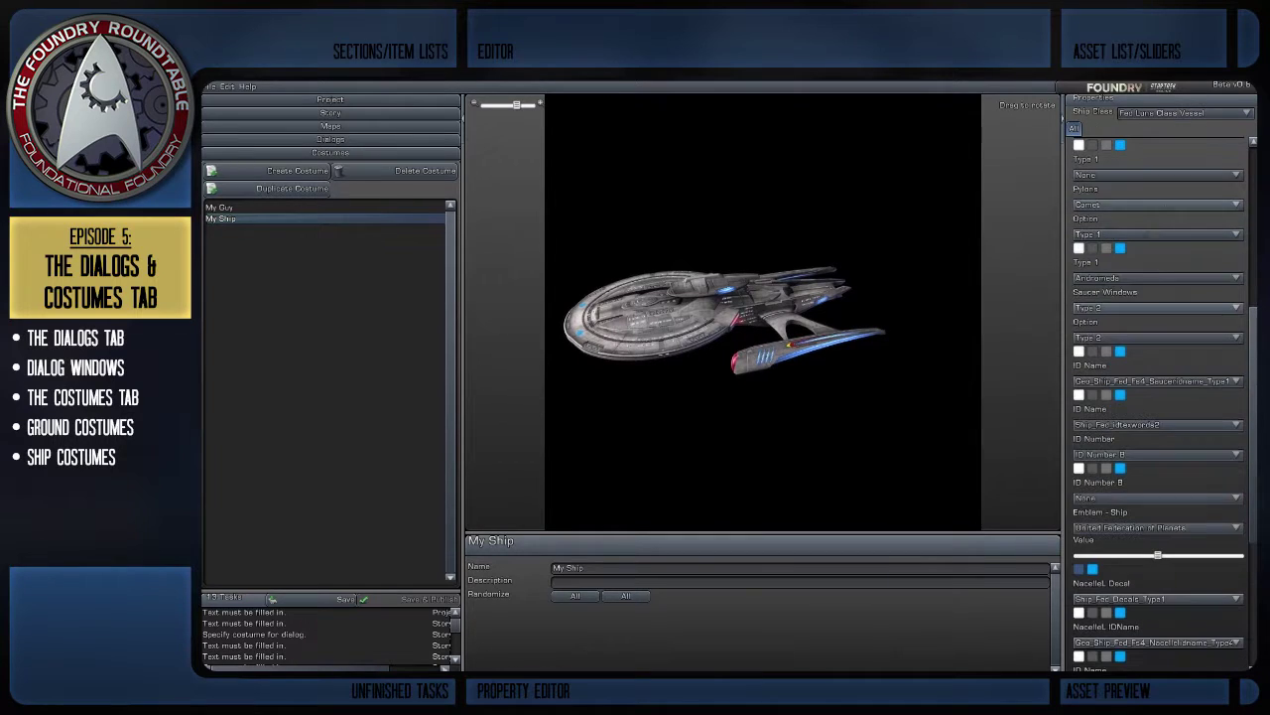
{"action": "left_click", "coordinate": [1152, 234]}
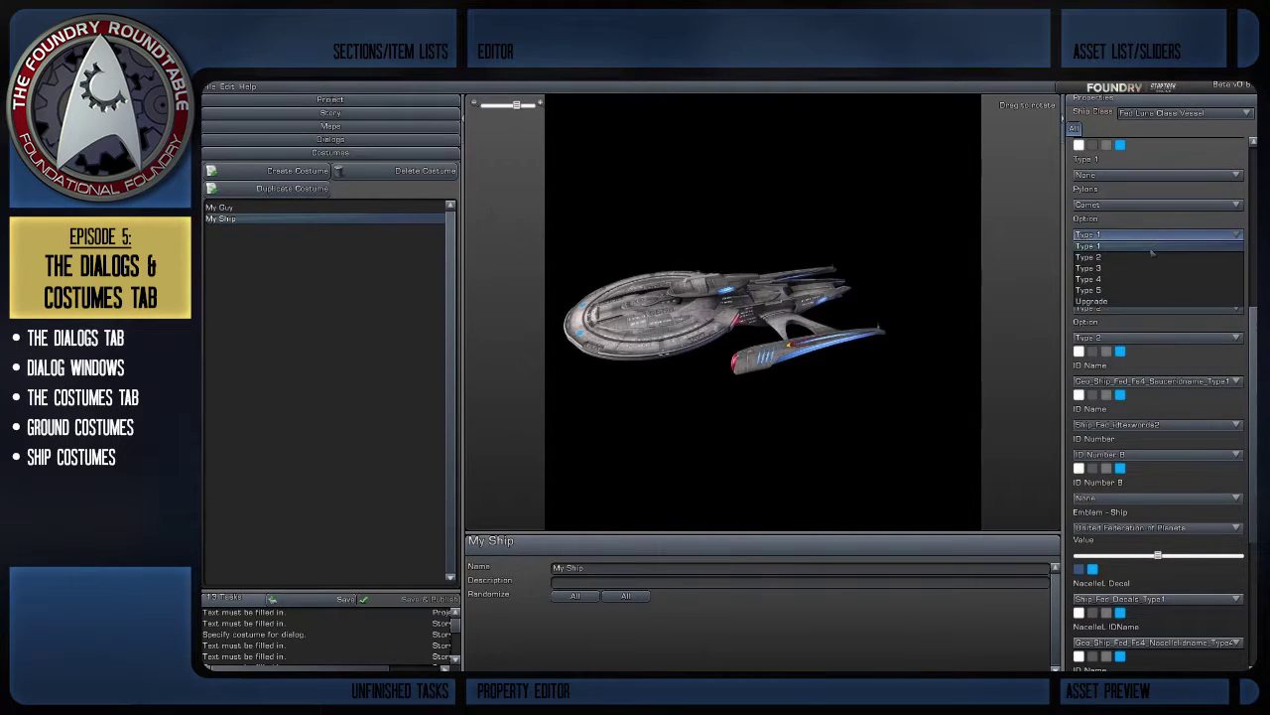
{"action": "left_click", "coordinate": [1141, 301]}
{"action": "left_click_drag", "start_coordinate": [781, 226], "coordinate": [928, 234]}
{"action": "scroll", "coordinate": [844, 213], "scroll_direction": "up", "scroll_amount": 2}
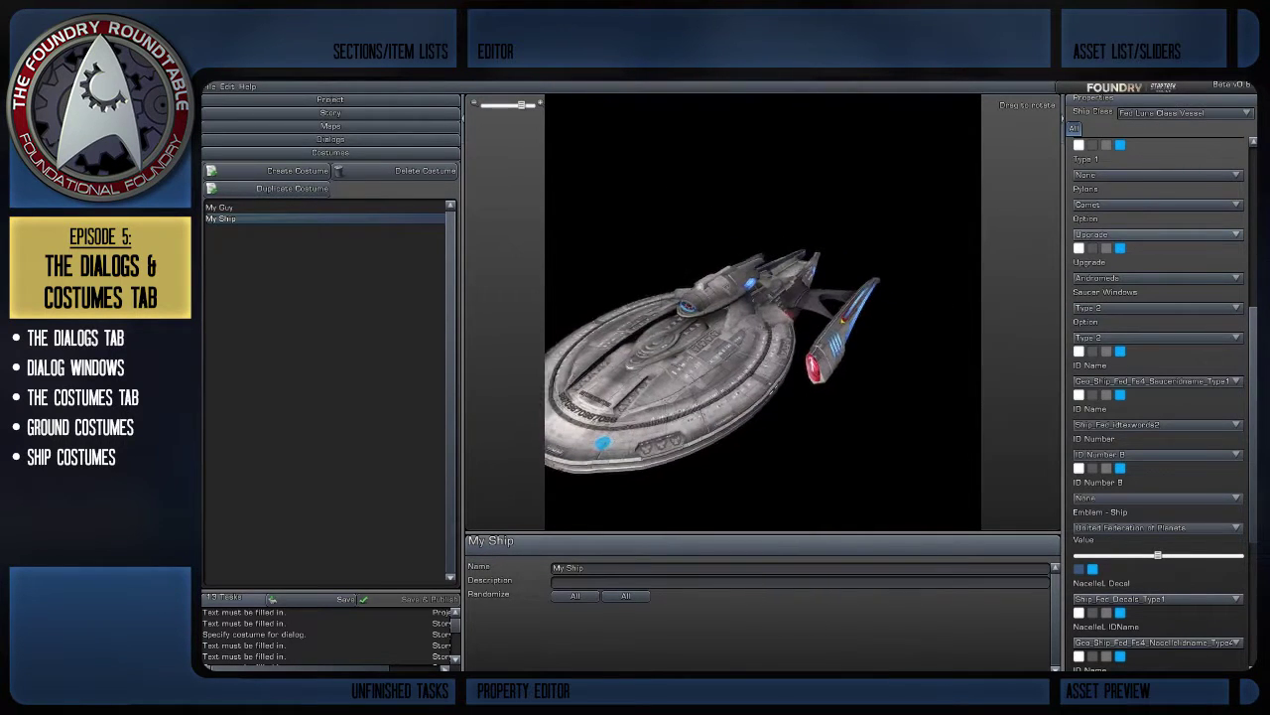
Step: Set the ship's mission pod option to Type 4 and turn the ship to view it from the front
{"action": "left_click", "coordinate": [1140, 230]}
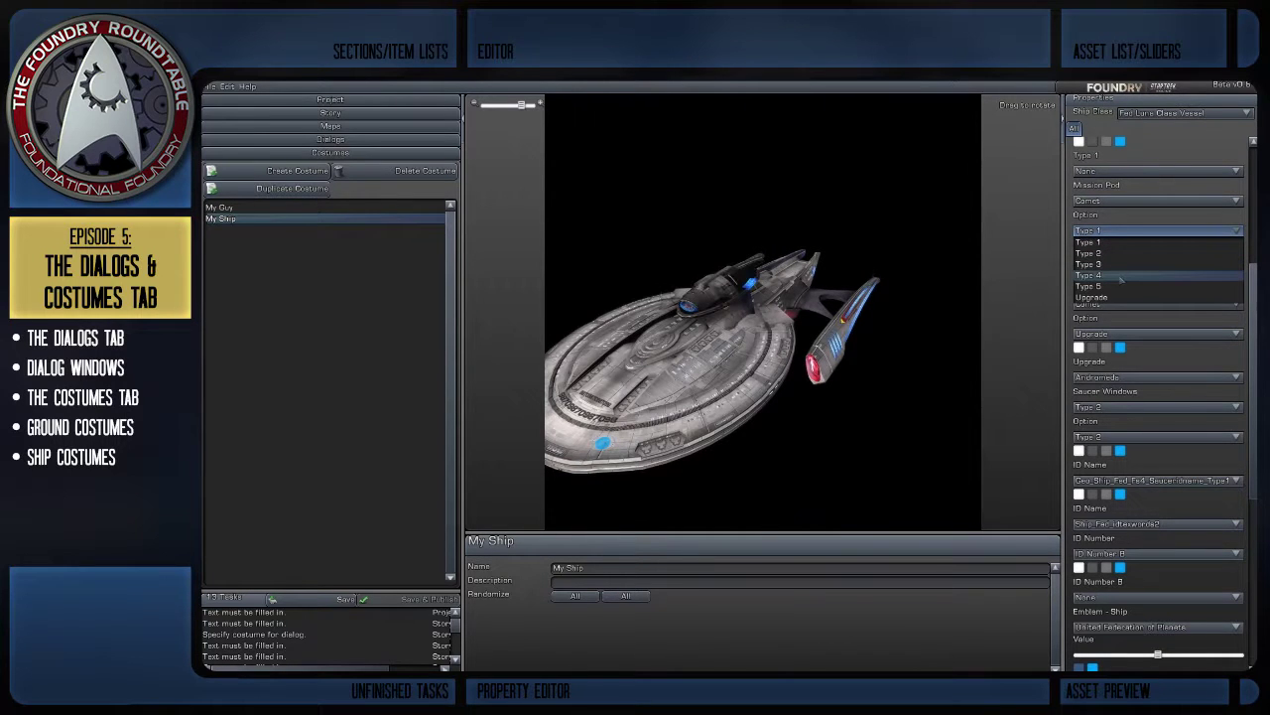
{"action": "left_click", "coordinate": [1089, 275]}
{"action": "left_click_drag", "start_coordinate": [854, 317], "coordinate": [529, 241]}
{"action": "scroll", "coordinate": [606, 313], "scroll_direction": "down", "scroll_amount": 3}
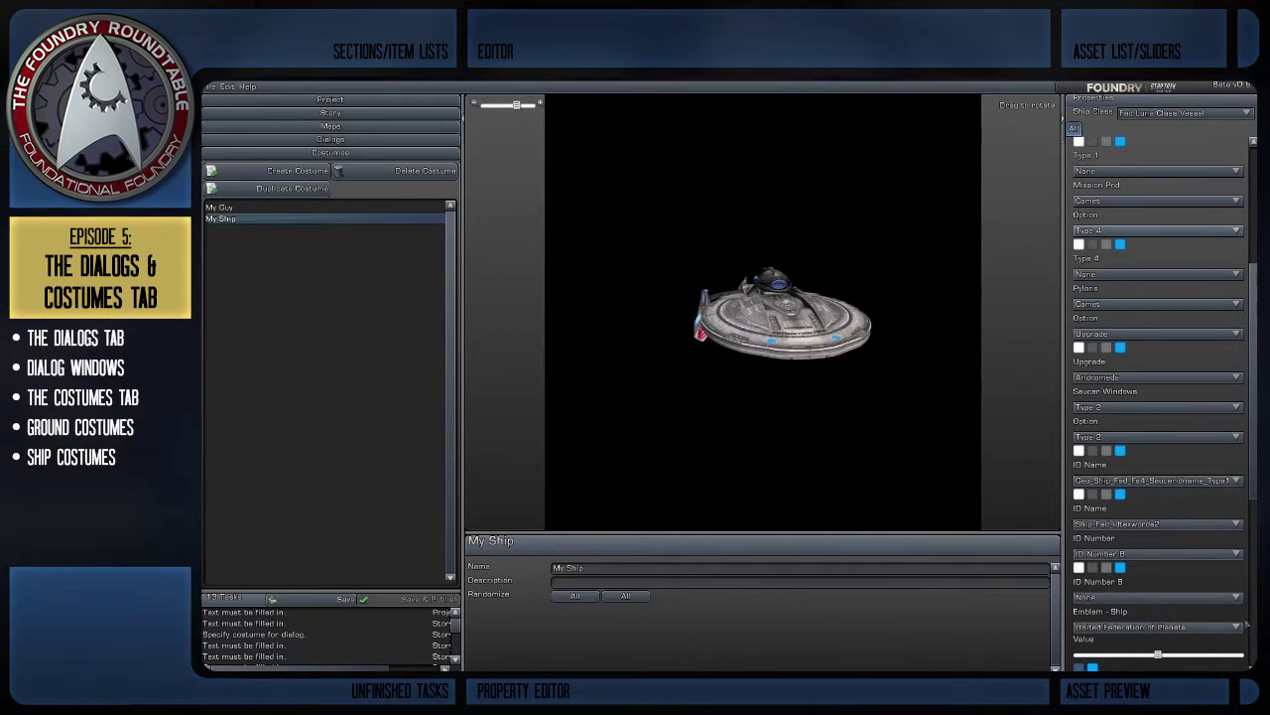
Step: Set the right nacelle's ID Number B to Default and the ID Name under its NacelleR IDName to None
{"action": "scroll", "coordinate": [1172, 587], "scroll_direction": "down", "scroll_amount": 10}
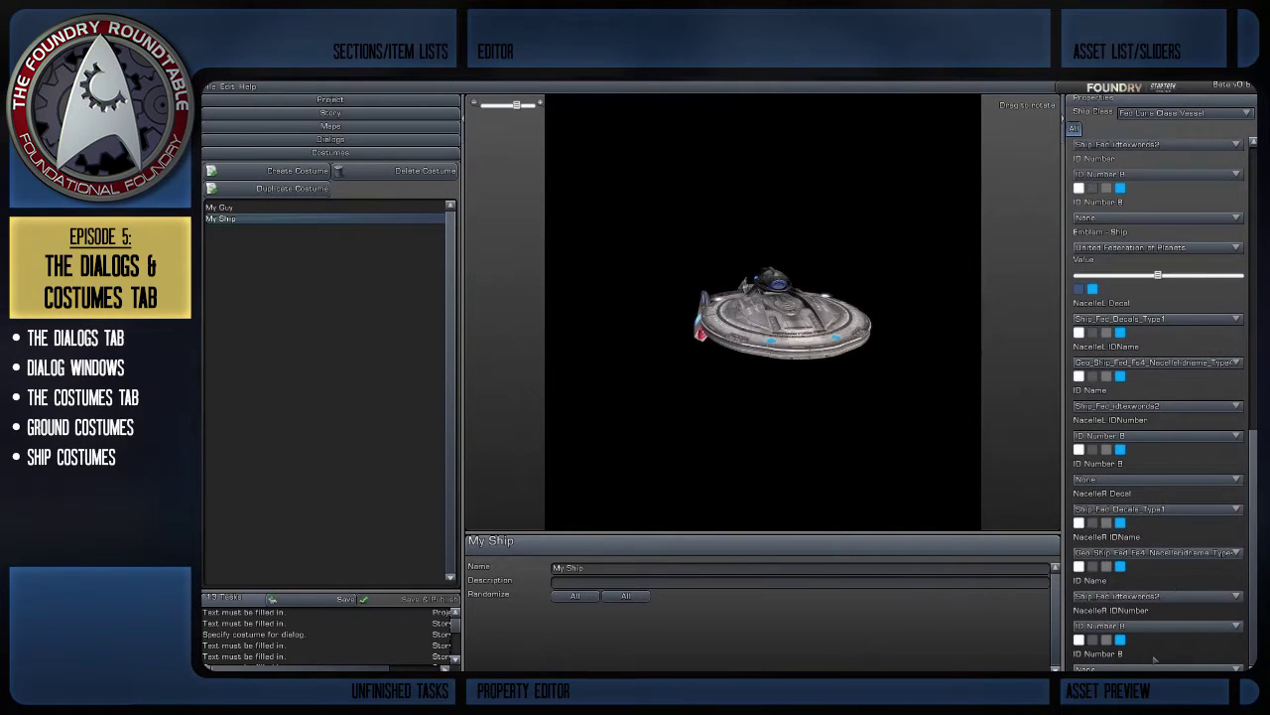
{"action": "left_click", "coordinate": [1155, 667]}
{"action": "left_click", "coordinate": [1156, 661]}
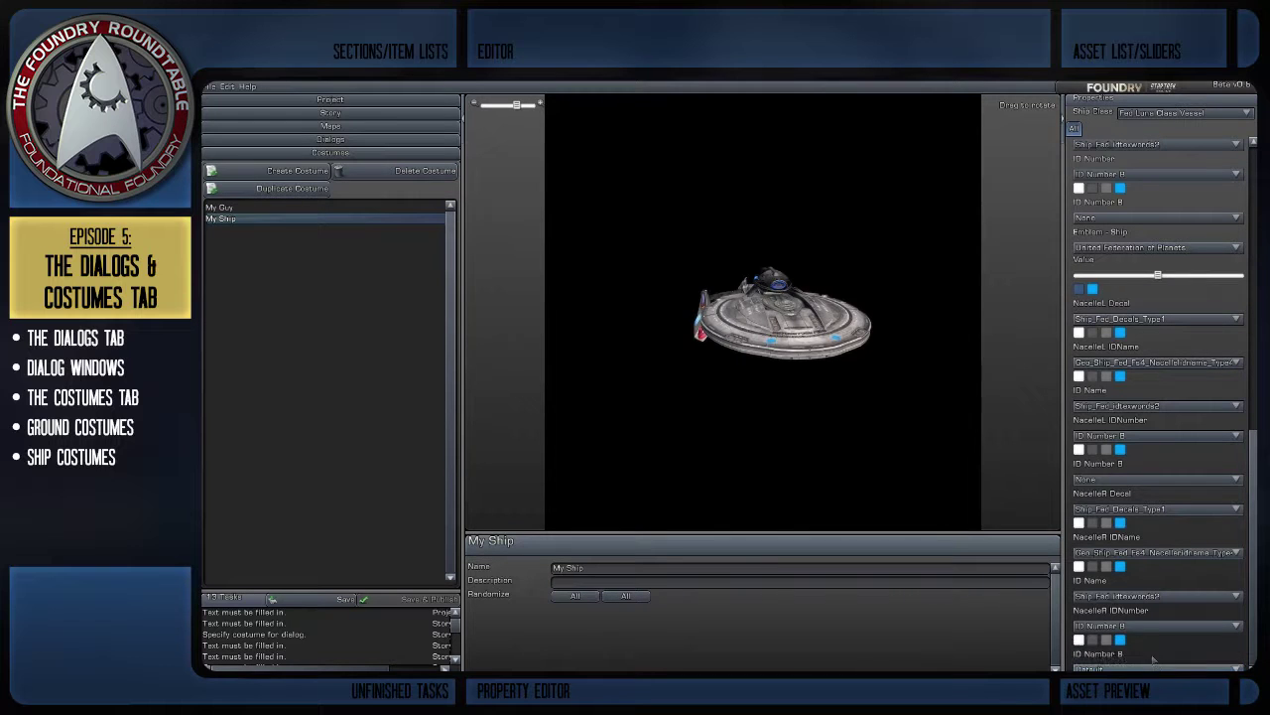
{"action": "left_click_drag", "start_coordinate": [873, 367], "coordinate": [844, 437]}
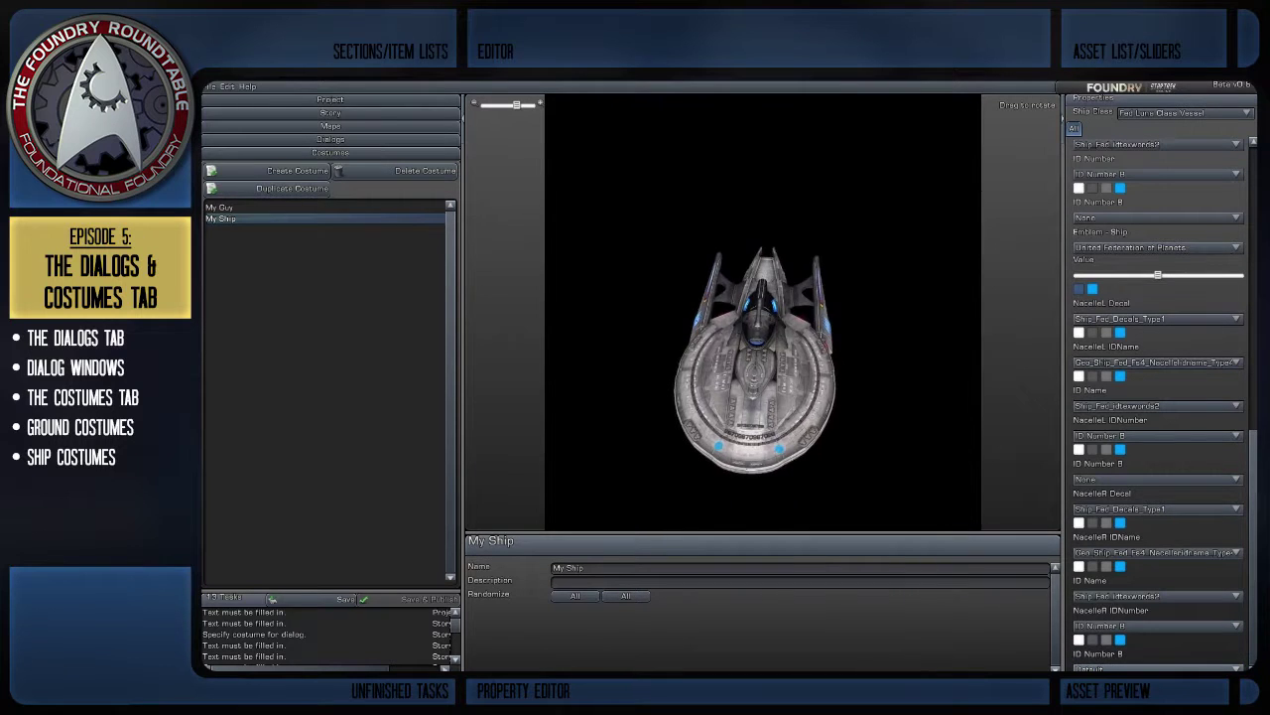
{"action": "left_click", "coordinate": [1156, 595]}
{"action": "left_click", "coordinate": [1156, 612]}
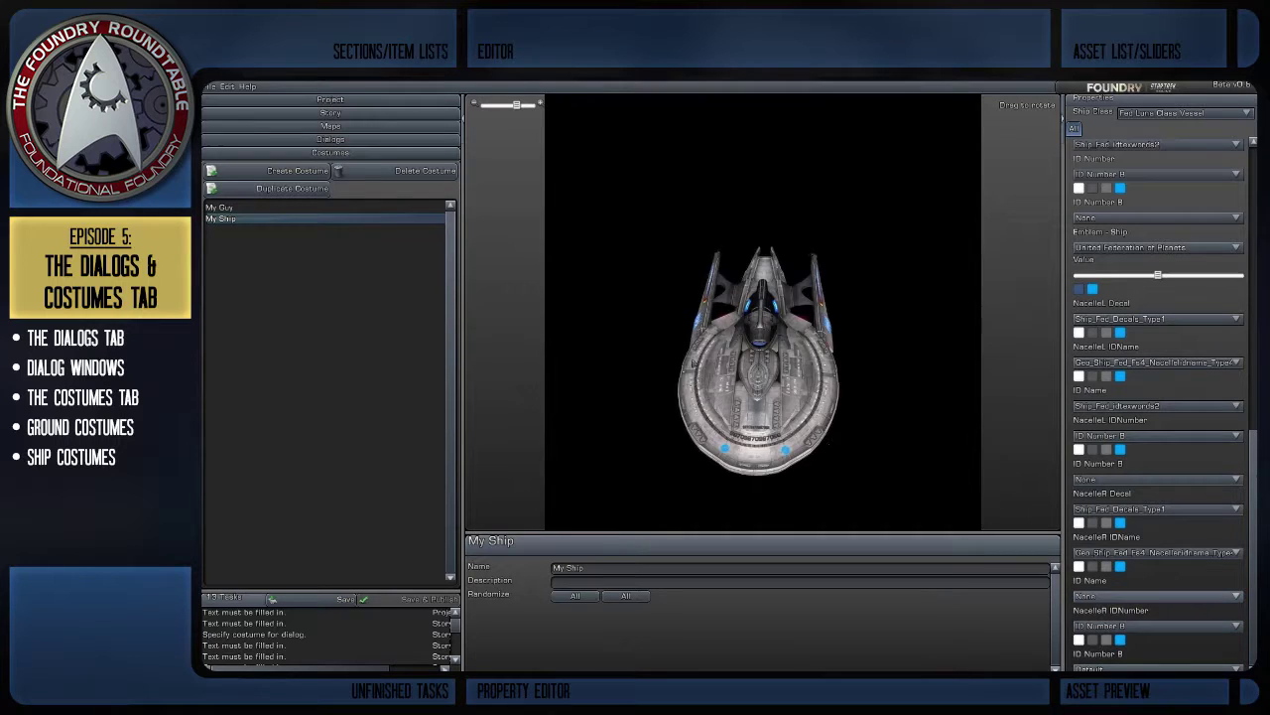
Step: Inspect the customised ship's nacelles, pylons and saucer from several angles and distances
{"action": "left_click_drag", "start_coordinate": [763, 298], "coordinate": [754, 397]}
{"action": "scroll", "coordinate": [764, 312], "scroll_direction": "up", "scroll_amount": 3}
{"action": "left_click_drag", "start_coordinate": [715, 328], "coordinate": [864, 293]}
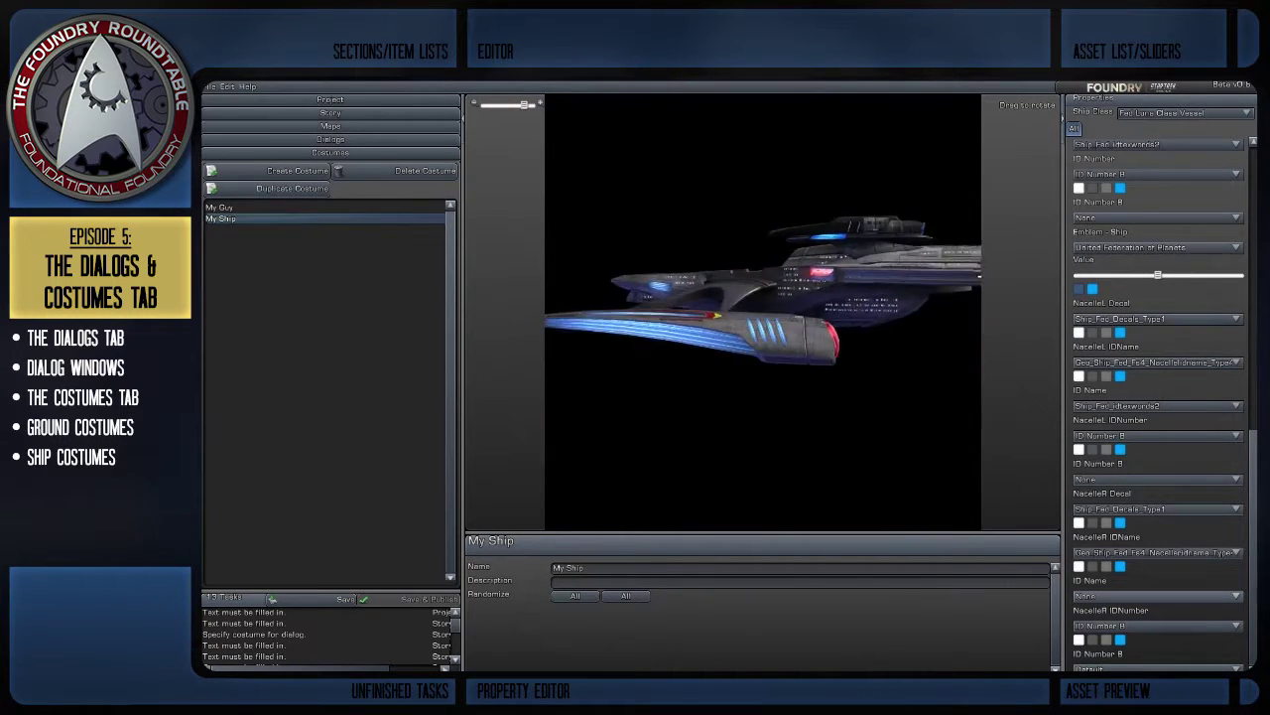
{"action": "scroll", "coordinate": [763, 312], "scroll_direction": "down", "scroll_amount": 3}
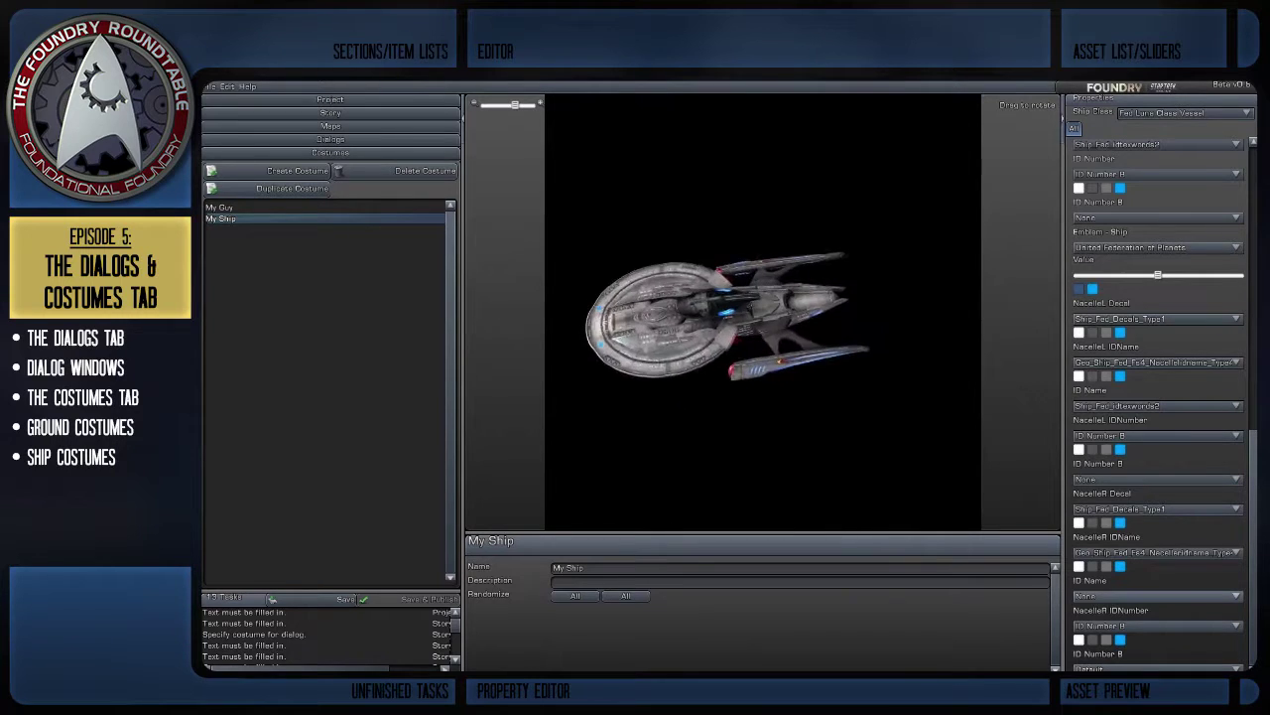
{"action": "scroll", "coordinate": [734, 318], "scroll_direction": "up", "scroll_amount": 2}
{"action": "left_click_drag", "start_coordinate": [655, 382], "coordinate": [664, 442]}
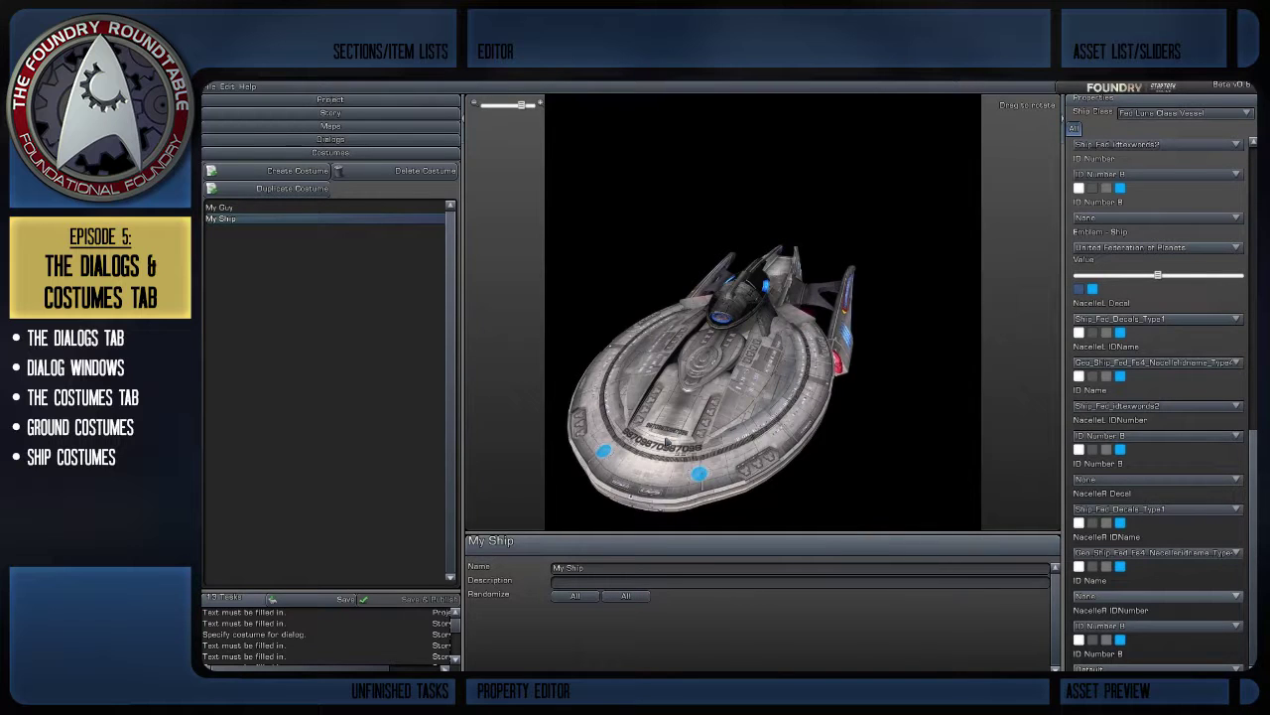
{"action": "left_click_drag", "start_coordinate": [689, 466], "coordinate": [683, 514]}
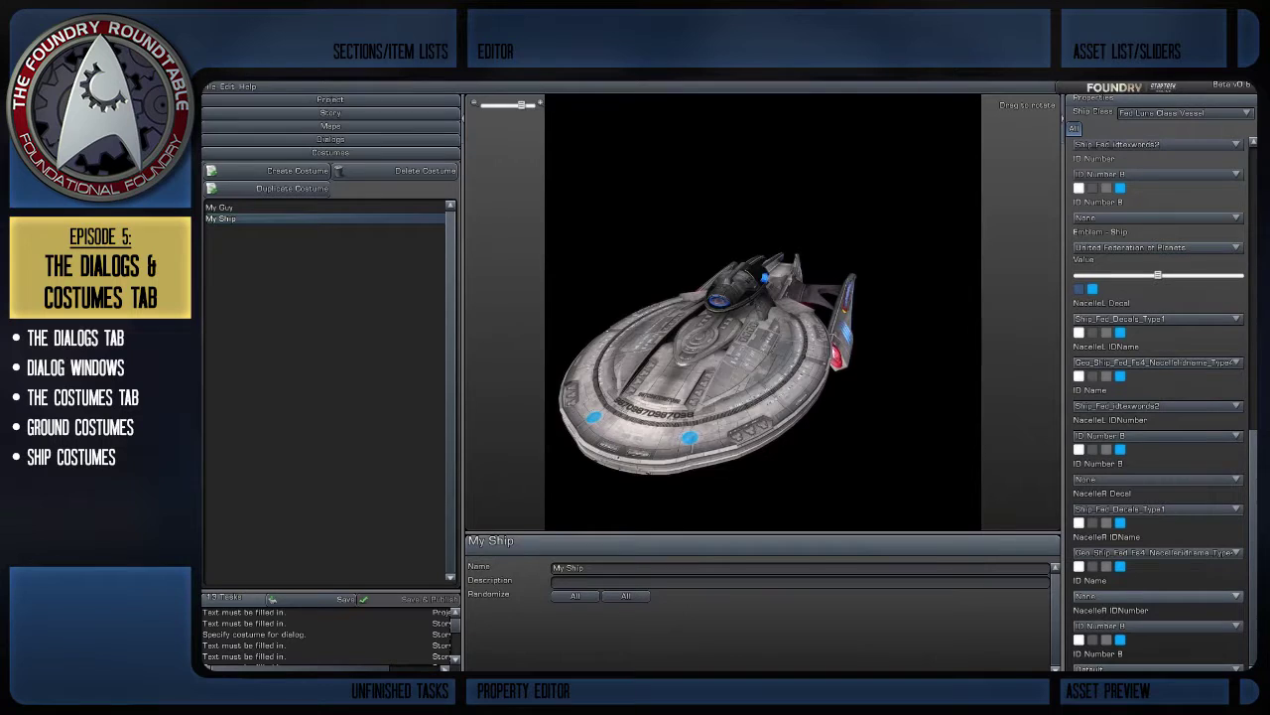
Step: Switch to the My Guy costume and back to My Ship, and view the available ship classes
{"action": "left_click", "coordinate": [397, 440]}
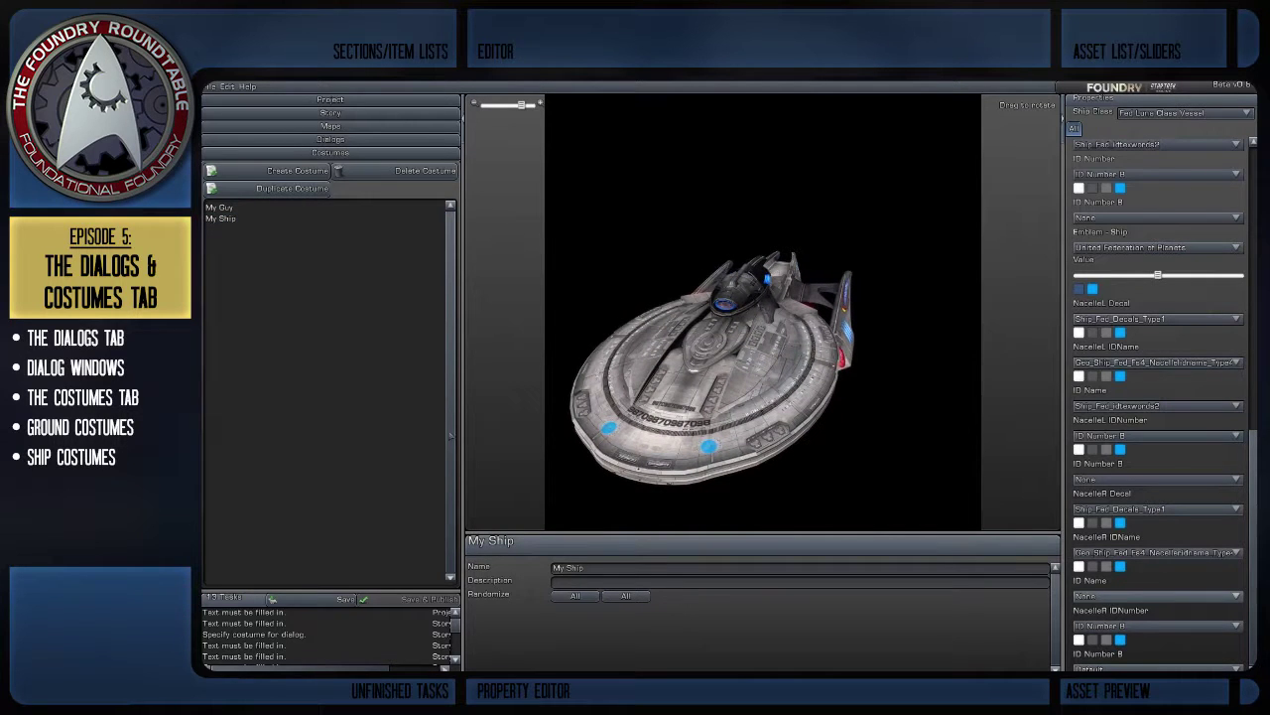
{"action": "left_click", "coordinate": [222, 207]}
{"action": "left_click", "coordinate": [225, 218]}
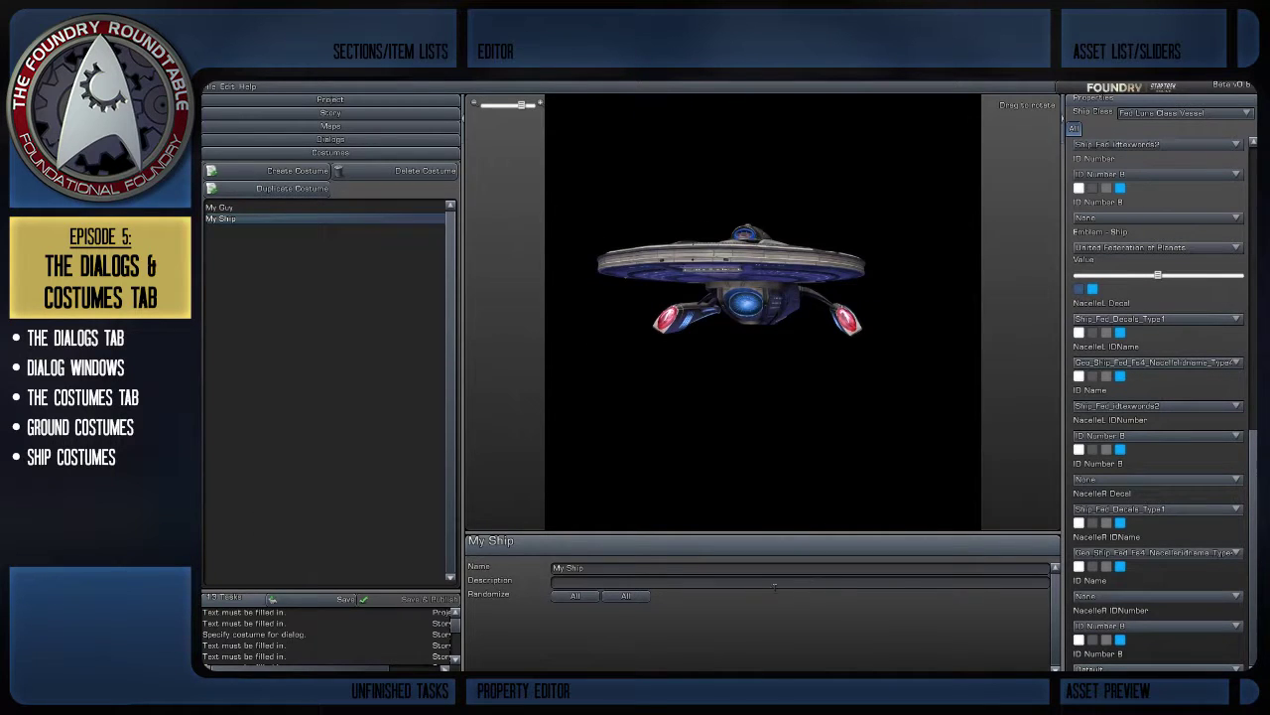
{"action": "left_click", "coordinate": [599, 583]}
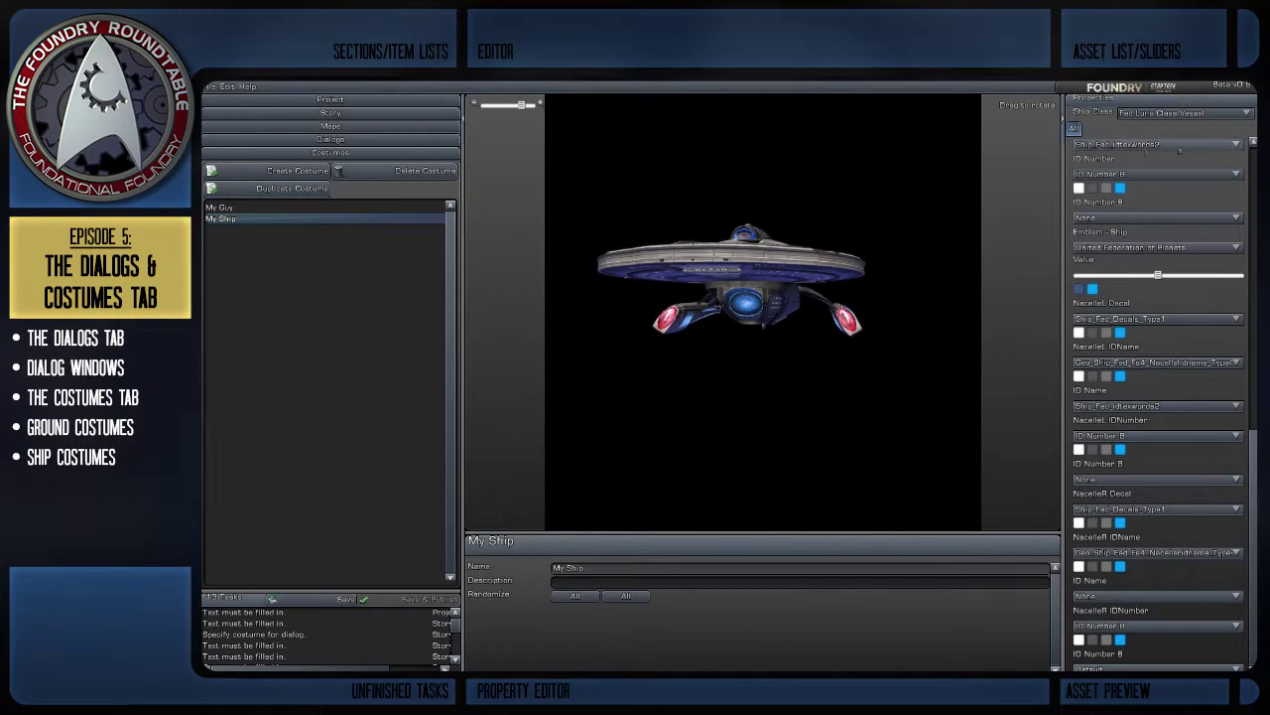
{"action": "left_click", "coordinate": [1221, 113]}
{"action": "left_click", "coordinate": [869, 133]}
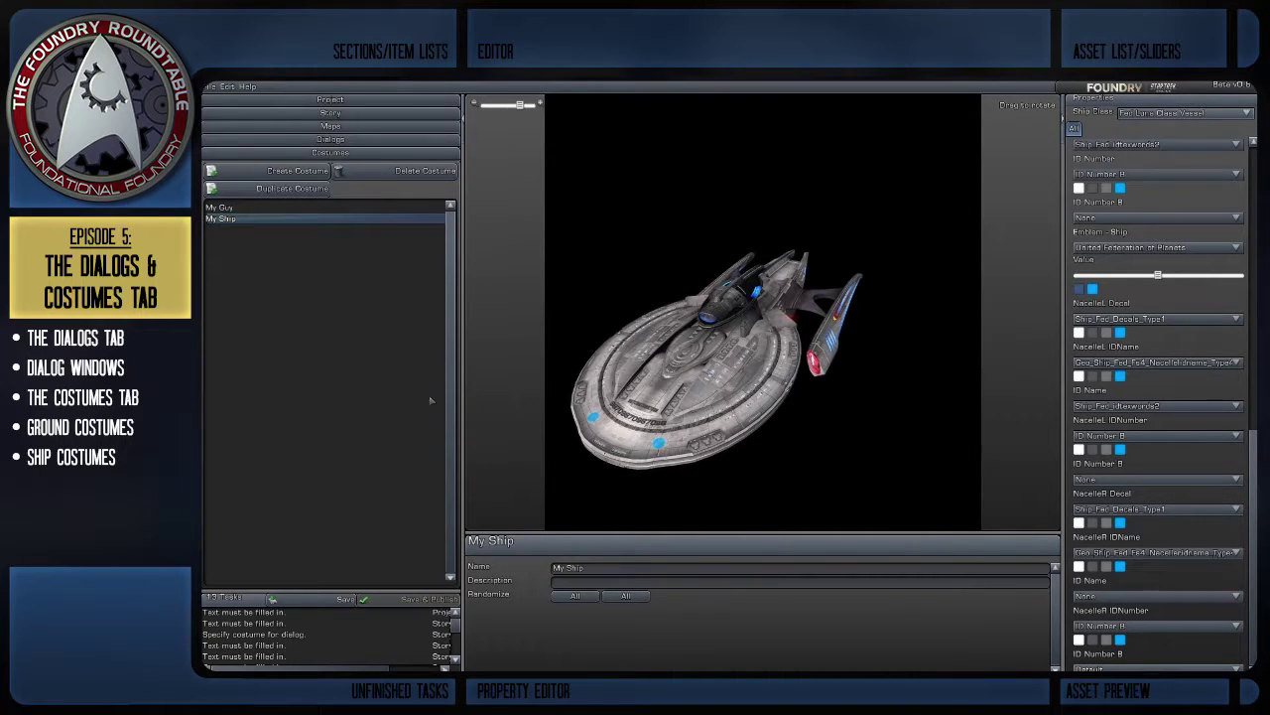
Step: Open the project's general information
{"action": "left_click", "coordinate": [364, 101]}
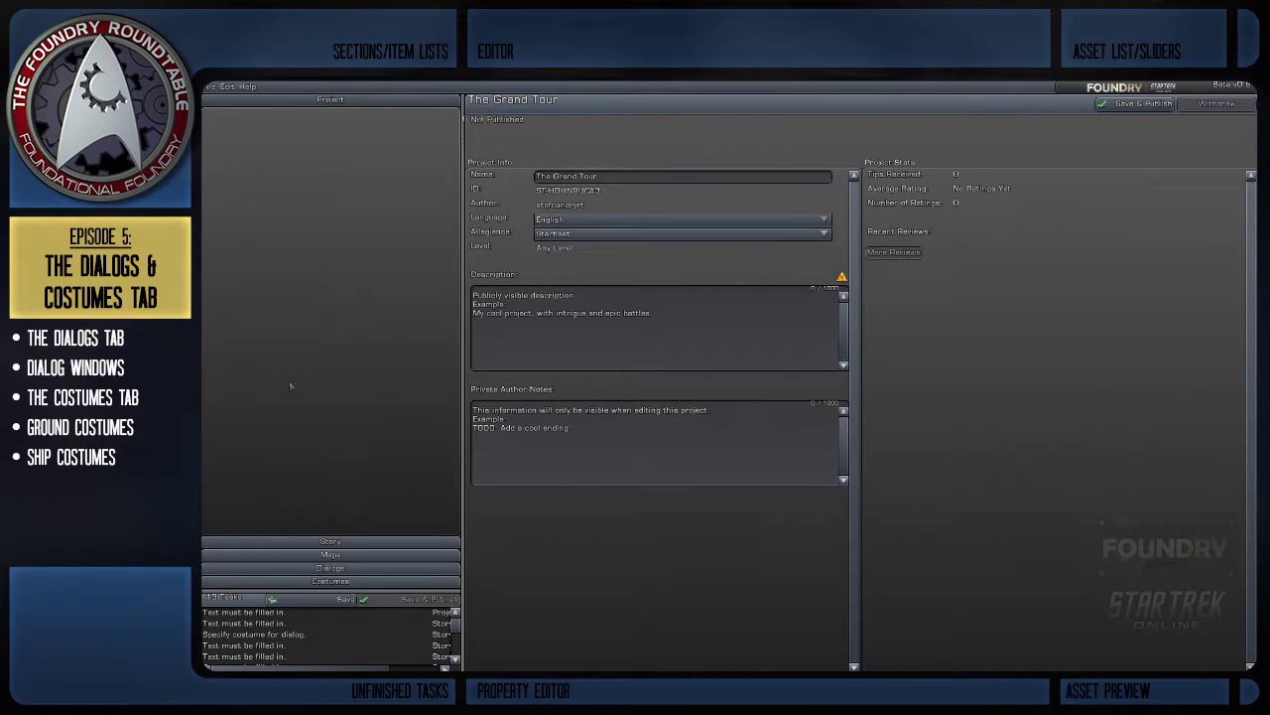